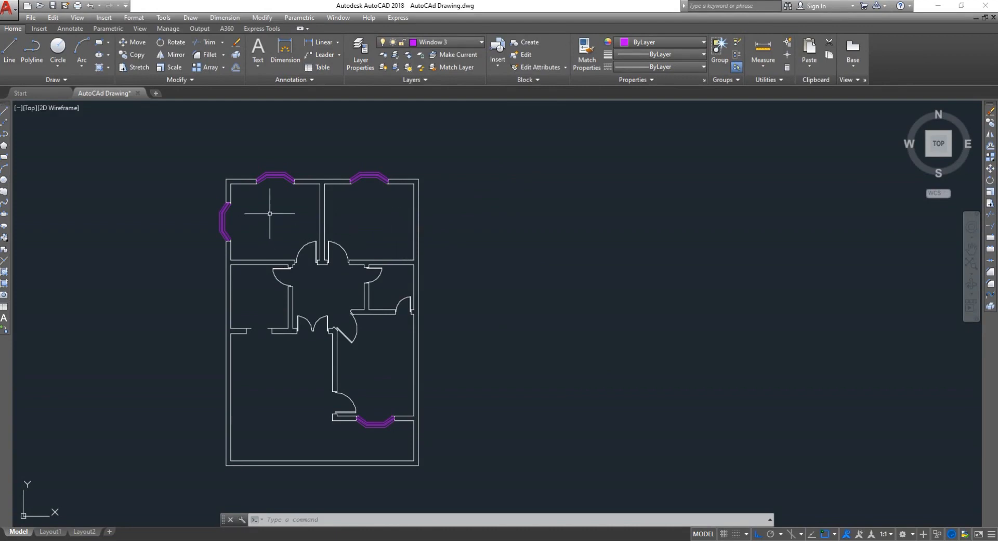
- Examine the floor plan's outer walls and bay windows, both up close and as a whole
scroll(255, 180, up, 4)
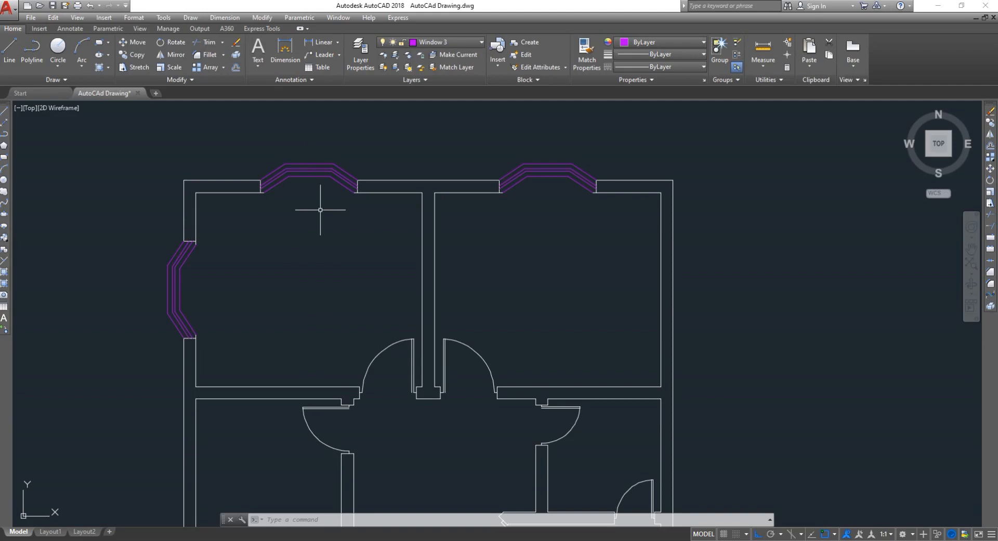
scroll(412, 273, down, 6)
scroll(411, 279, up, 2)
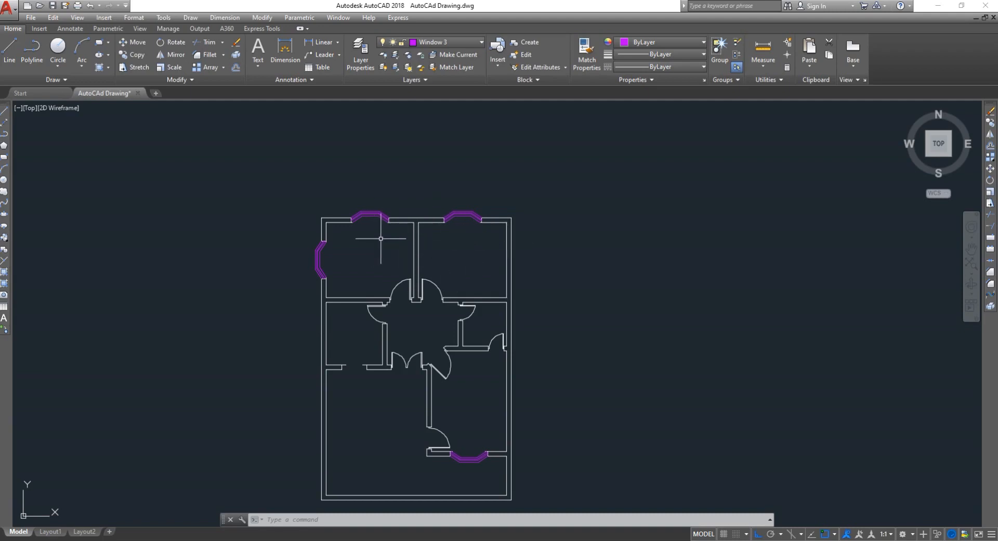
scroll(456, 170, up, 4)
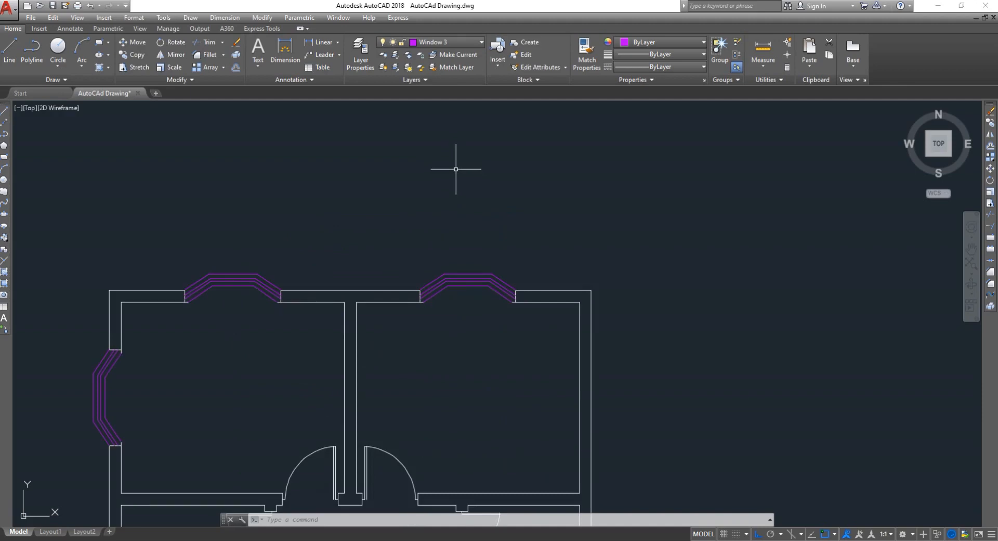
scroll(504, 230, down, 4)
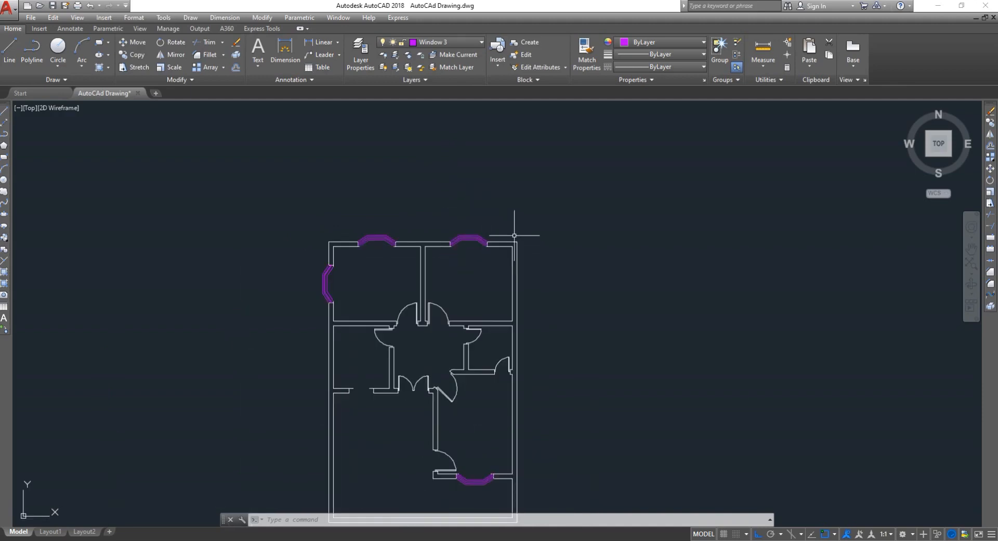
scroll(502, 228, up, 4)
scroll(502, 228, up, 2)
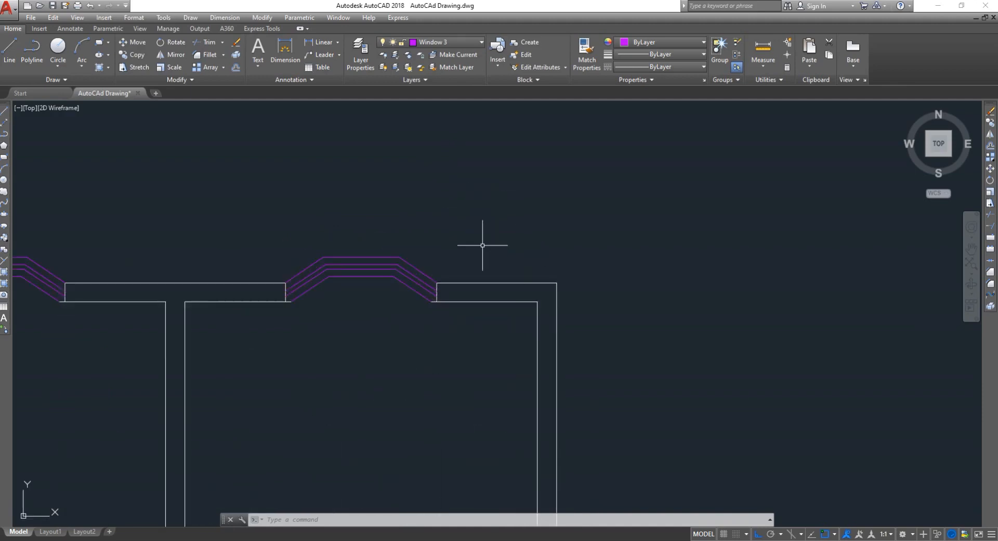
scroll(462, 213, down, 5)
scroll(445, 214, down, 4)
scroll(431, 247, up, 6)
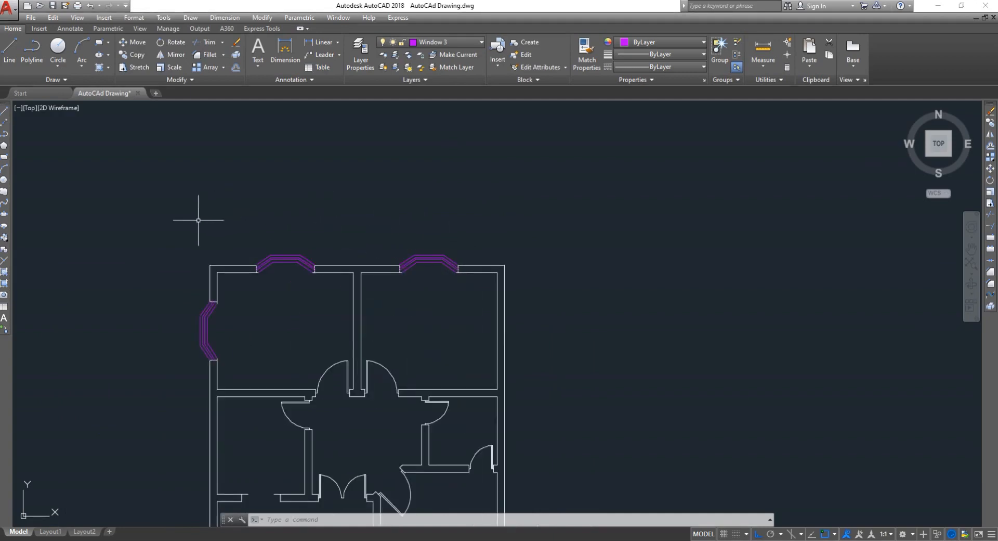
scroll(173, 292, down, 6)
scroll(157, 405, up, 2)
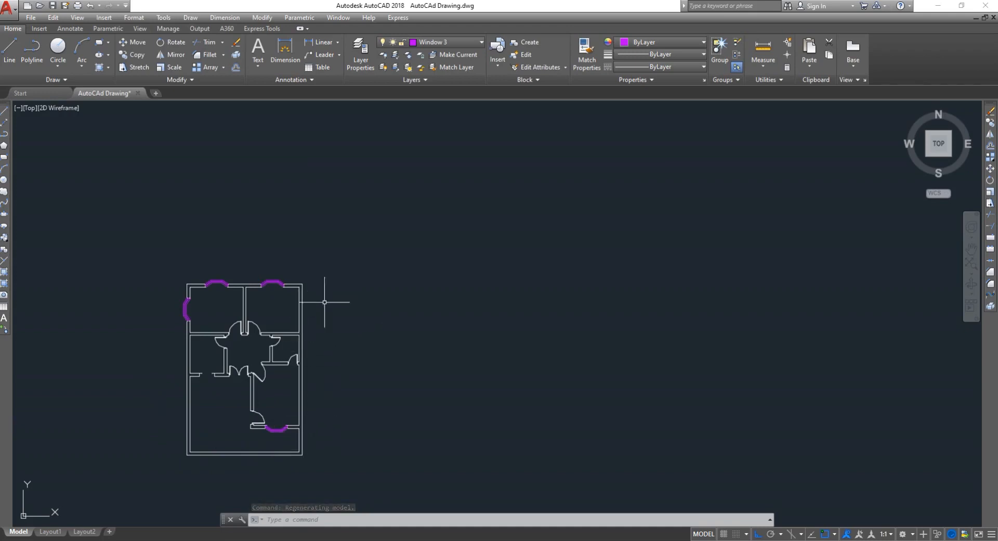
scroll(174, 294, up, 2)
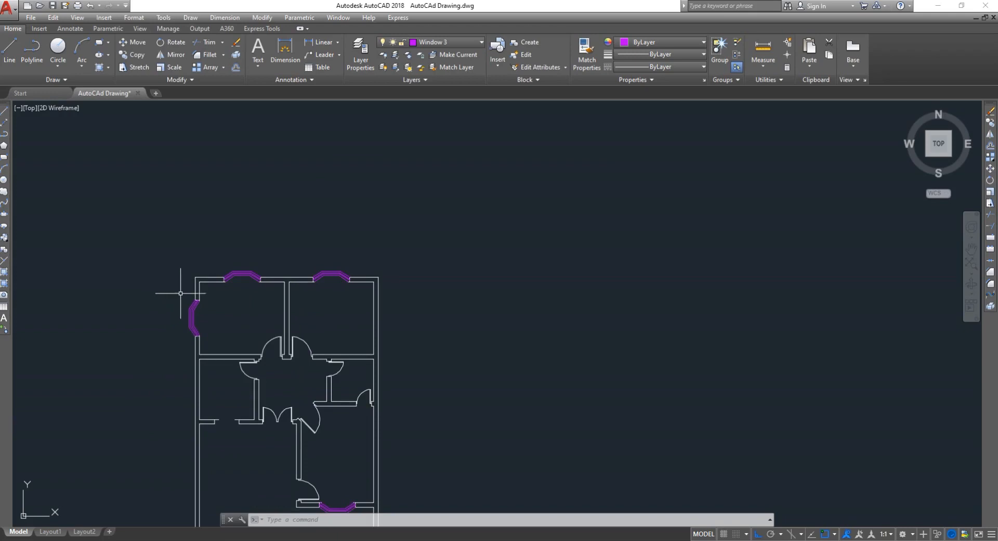
- Create a new layer named Faseel
click(301, 192)
text(la)
key(Return)
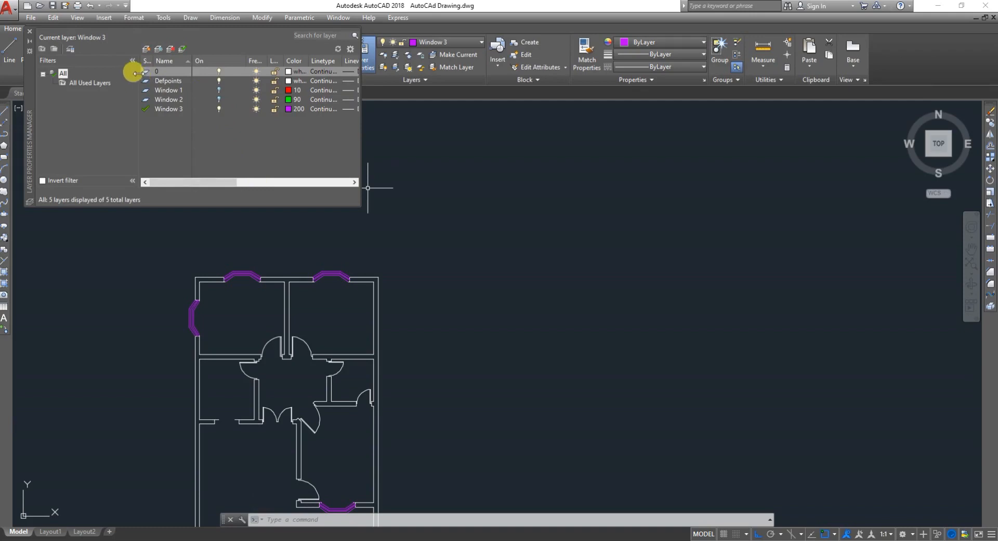
click(147, 49)
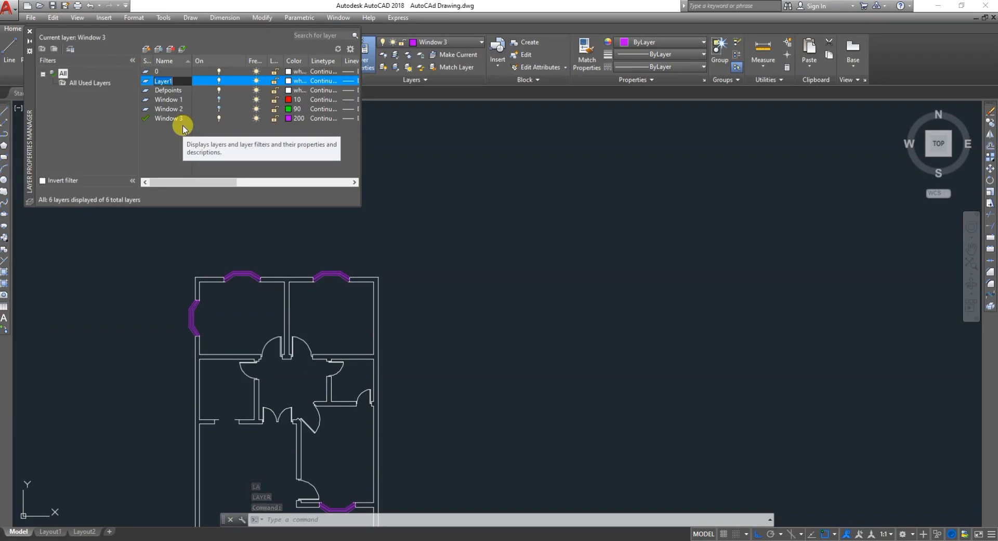
text(Faseel)
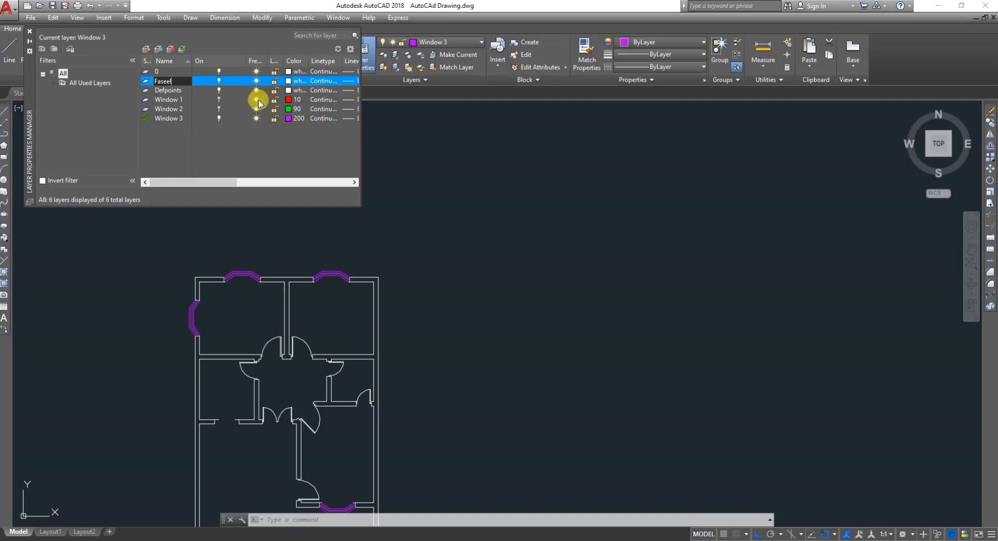
key(Return)
- Set the Faseel layer's colour to index colour 10 (red)
click(288, 81)
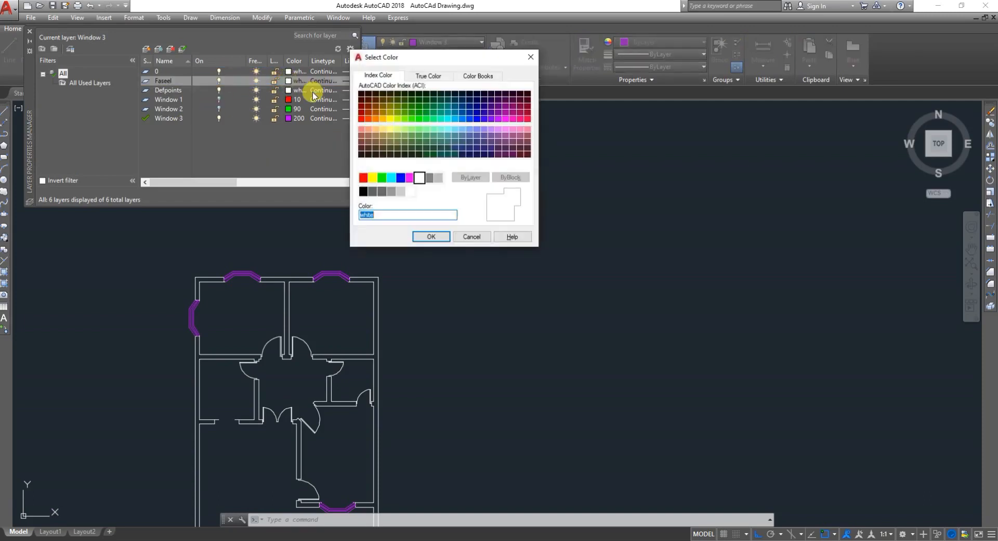
click(361, 119)
click(430, 236)
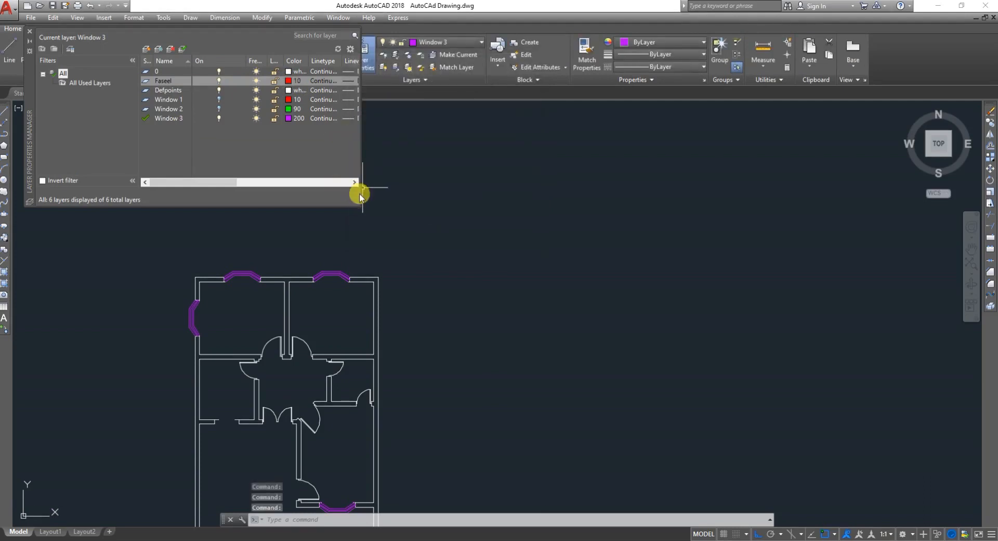
drag(359, 167, 546, 154)
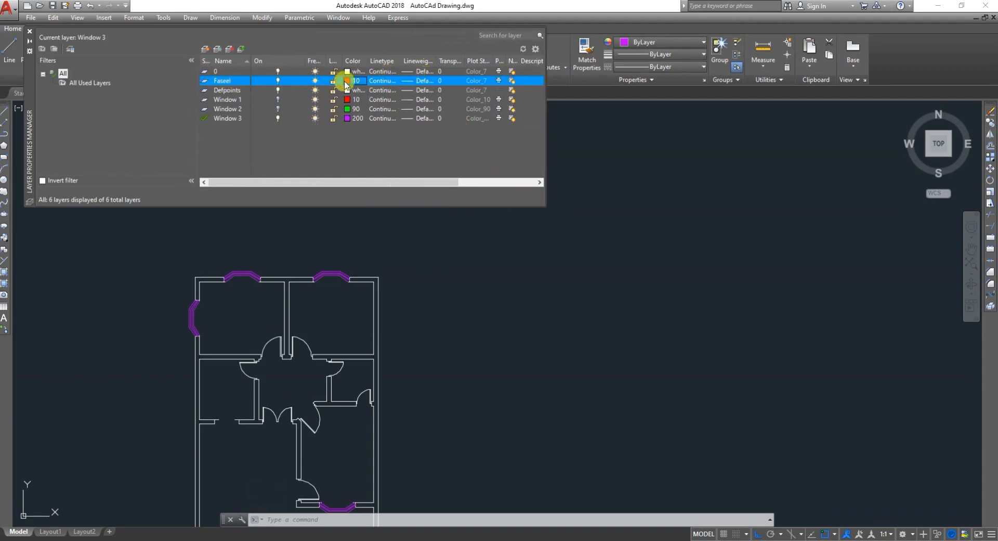
click(416, 81)
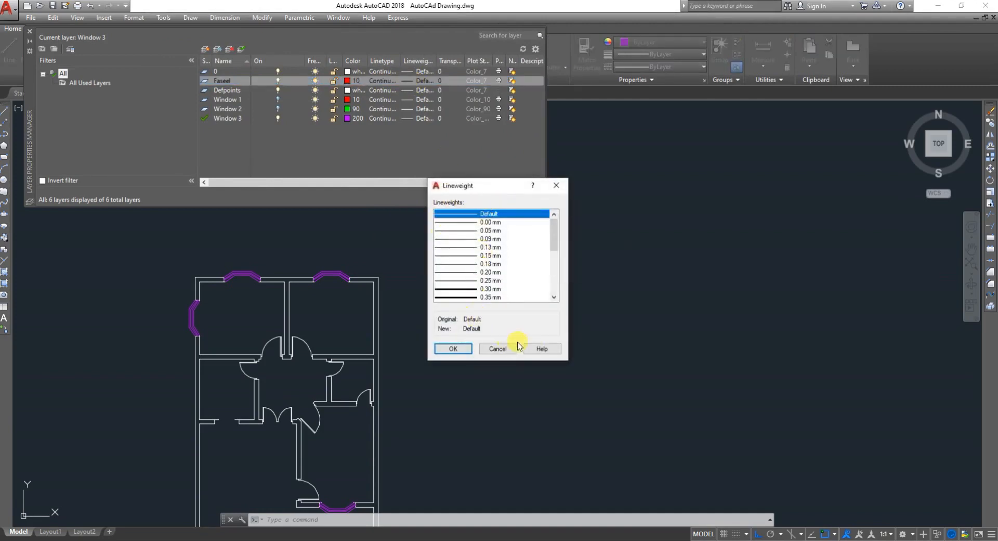
click(498, 349)
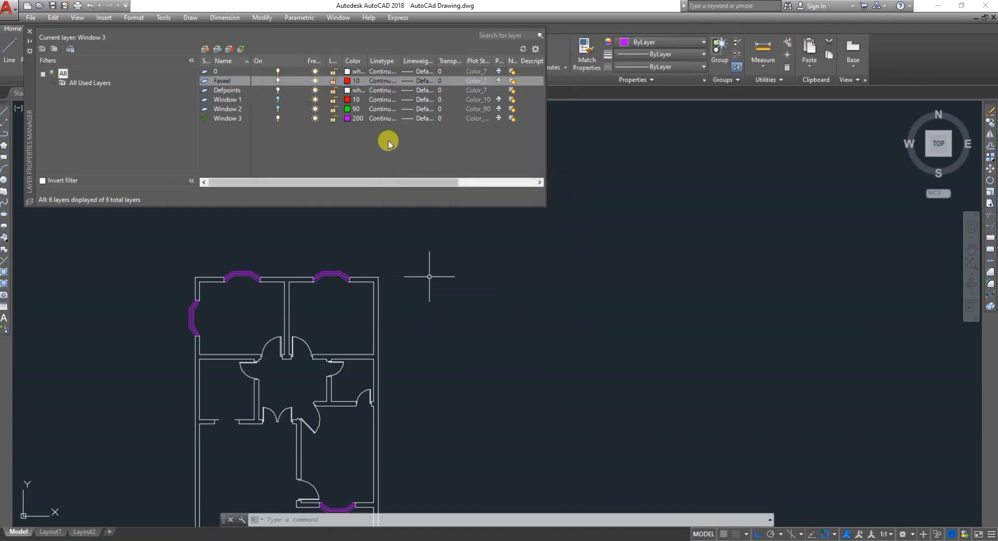
- Load the ACAD_ISO02W100 (ISO dash) linetype, assign it to the Faseel layer, and close the layer manager
click(380, 81)
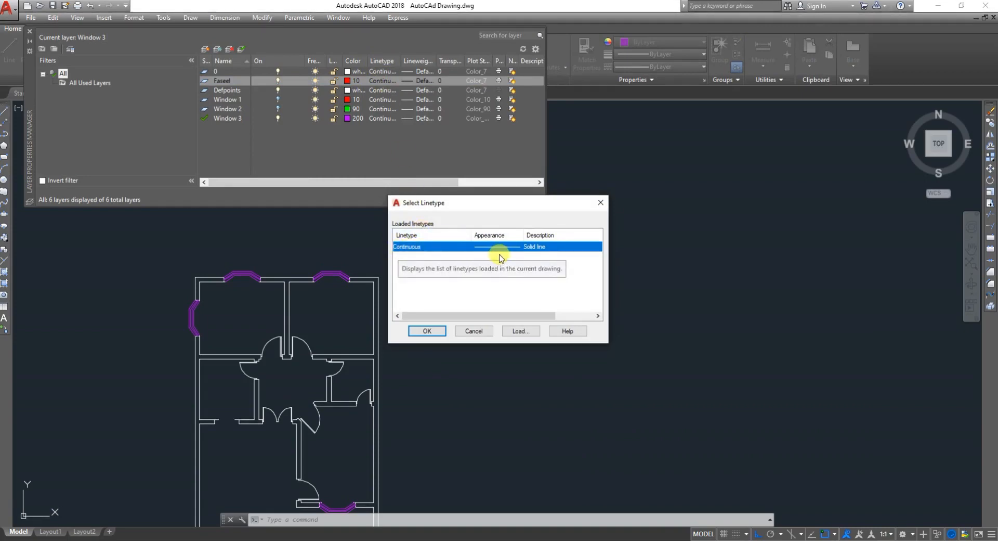
click(516, 332)
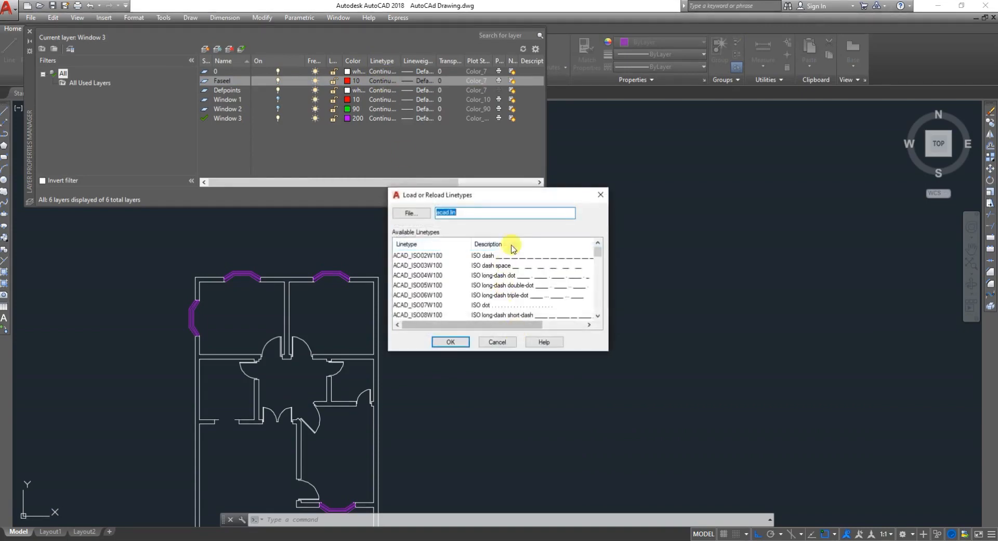
click(525, 256)
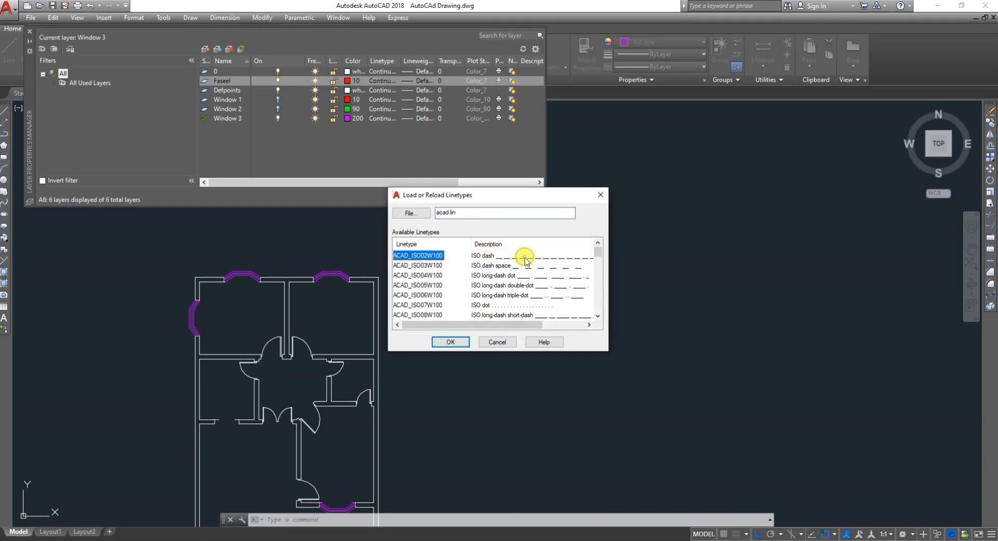
click(450, 342)
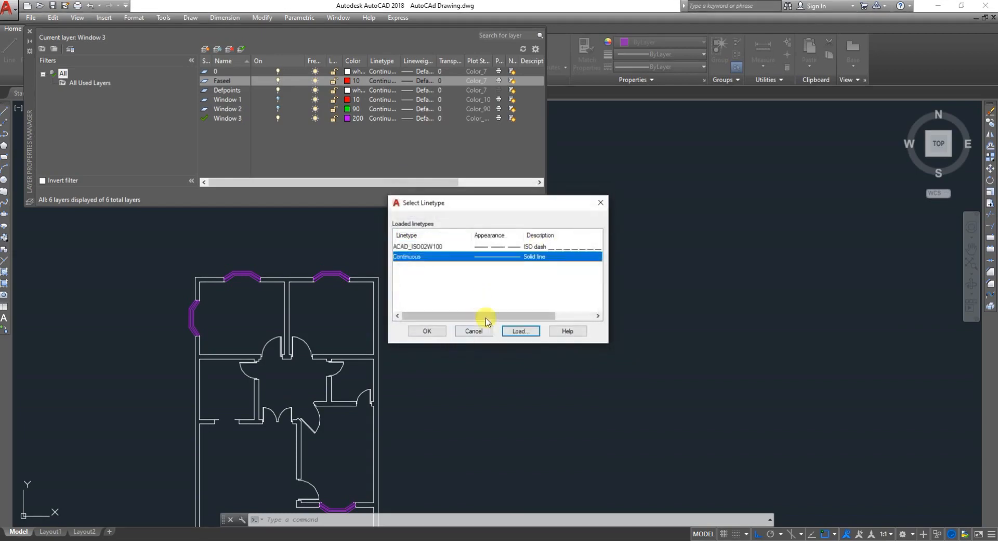
click(498, 246)
click(432, 330)
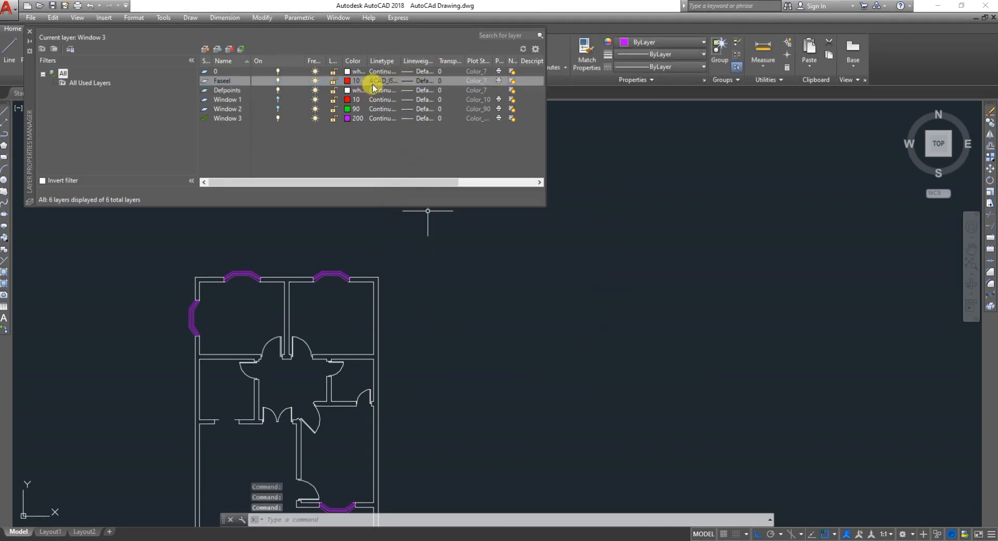
click(30, 33)
scroll(214, 273, up, 2)
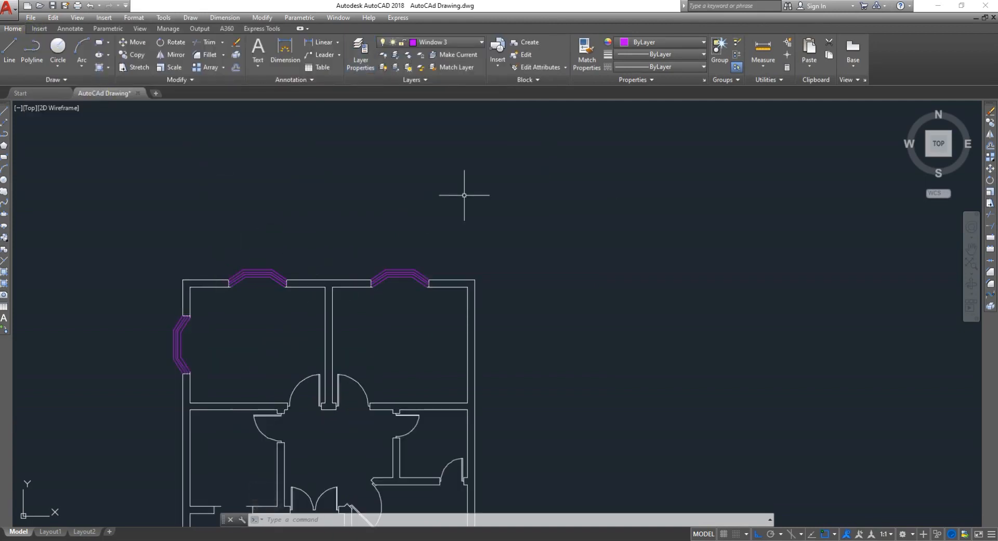
scroll(457, 207, up, 1)
key(Escape)
scroll(349, 290, down, 5)
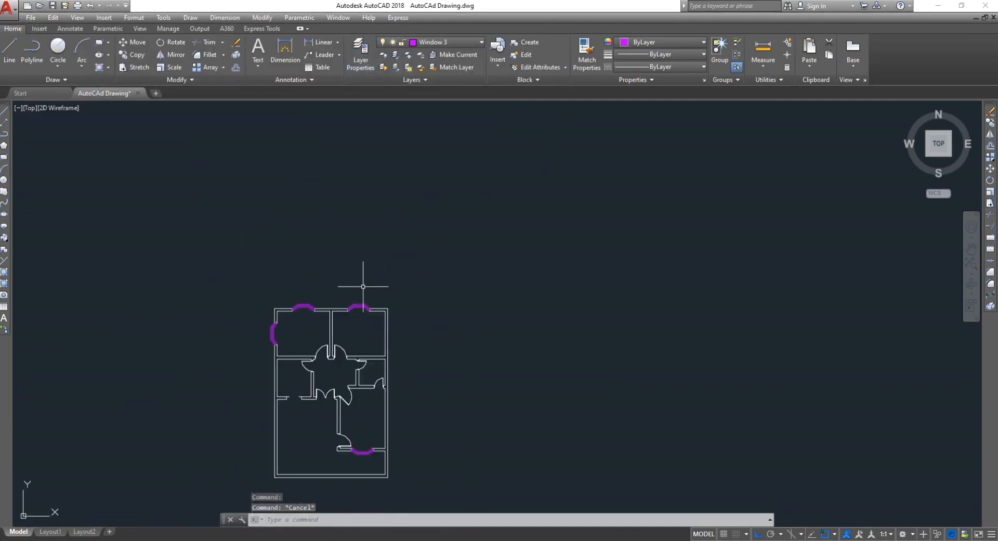
scroll(364, 286, up, 5)
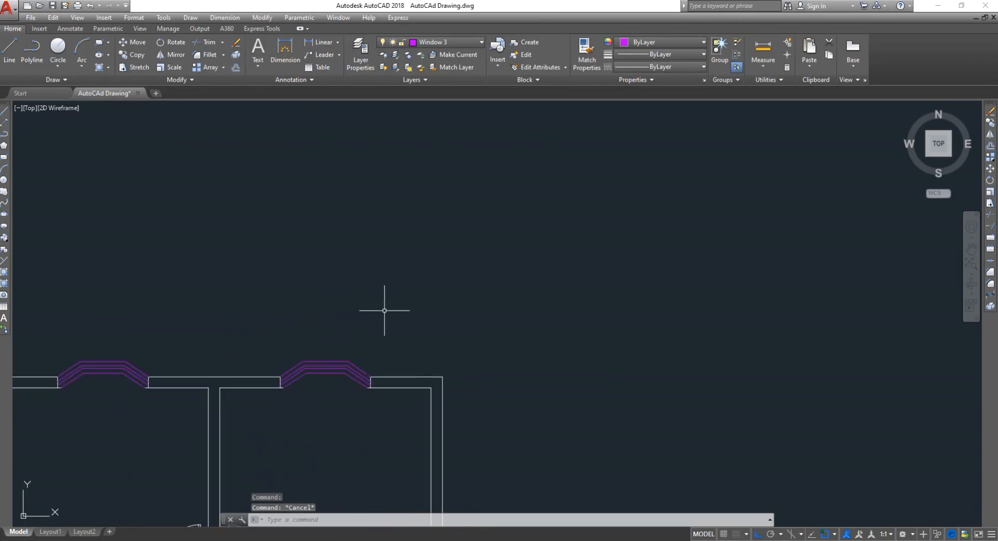
text(l)
key(Return)
click(441, 375)
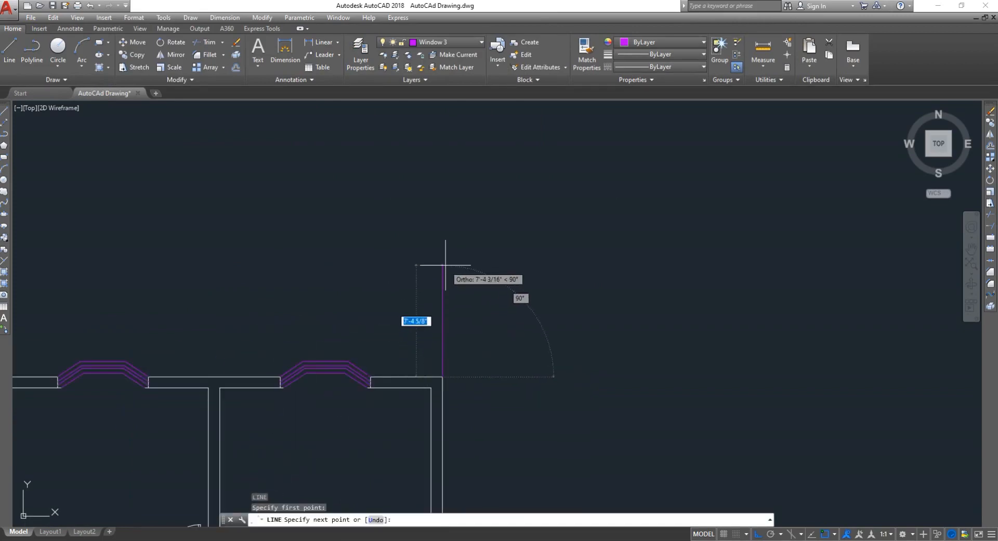
key(Escape)
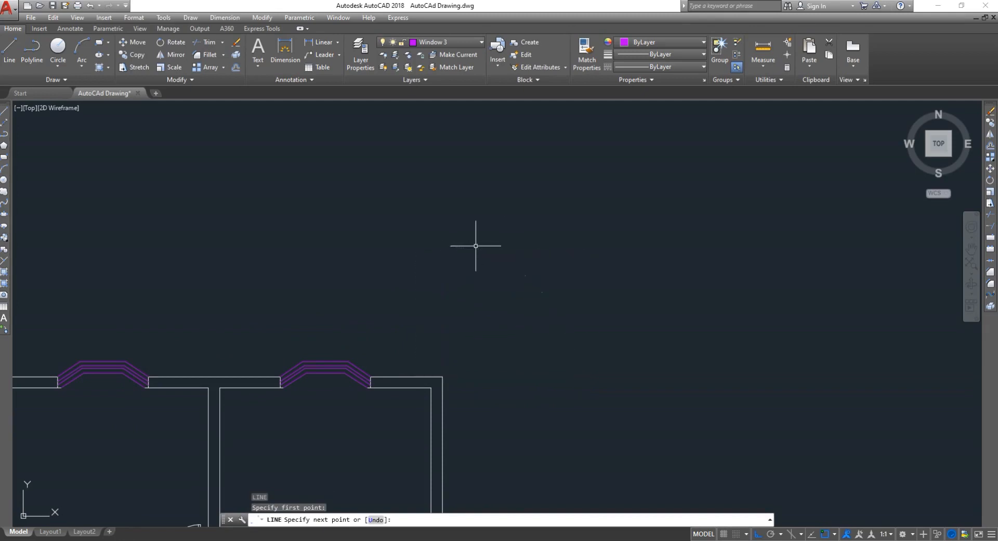
- Make Faseel the current layer
click(405, 240)
text(LA)
key(Return)
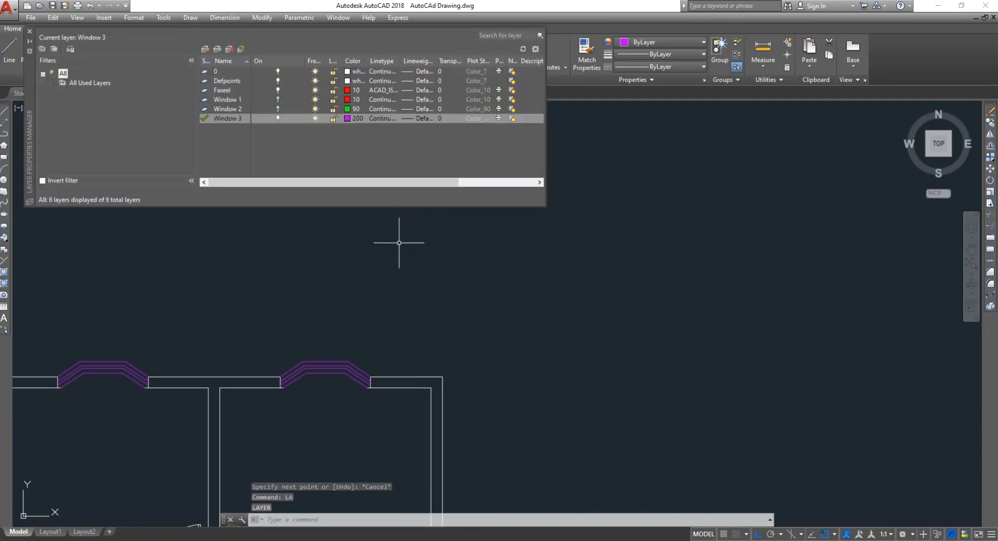
click(225, 80)
double_click(224, 90)
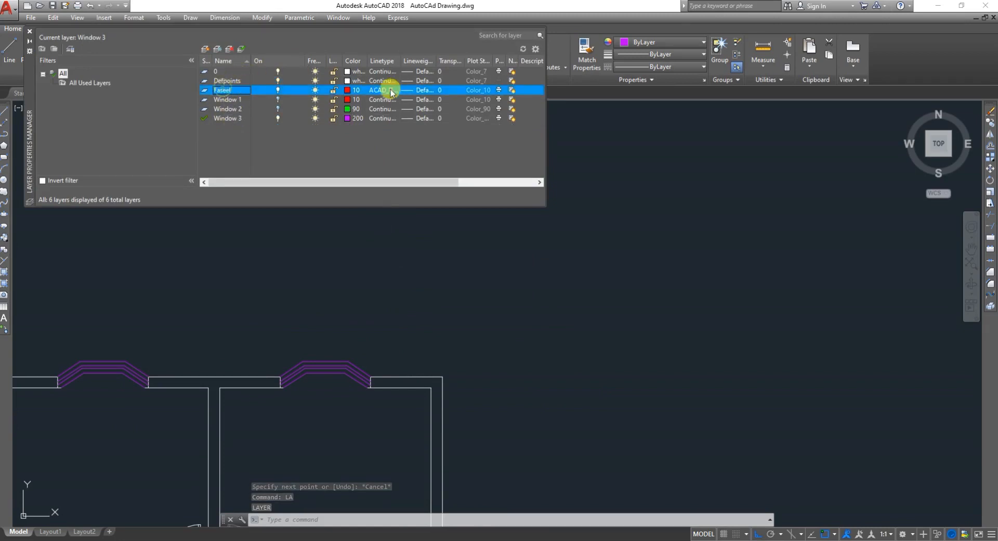
click(242, 49)
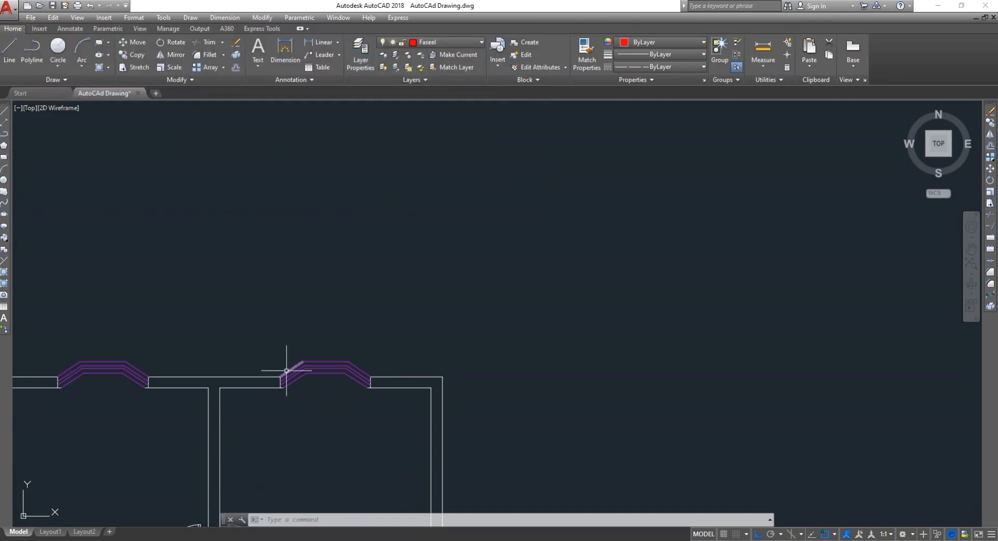
- Start a line at the plan's upper-right outer wall corner and draw its first segment 1.5' straight up
text(l)
key(Return)
click(442, 376)
text(1.5)
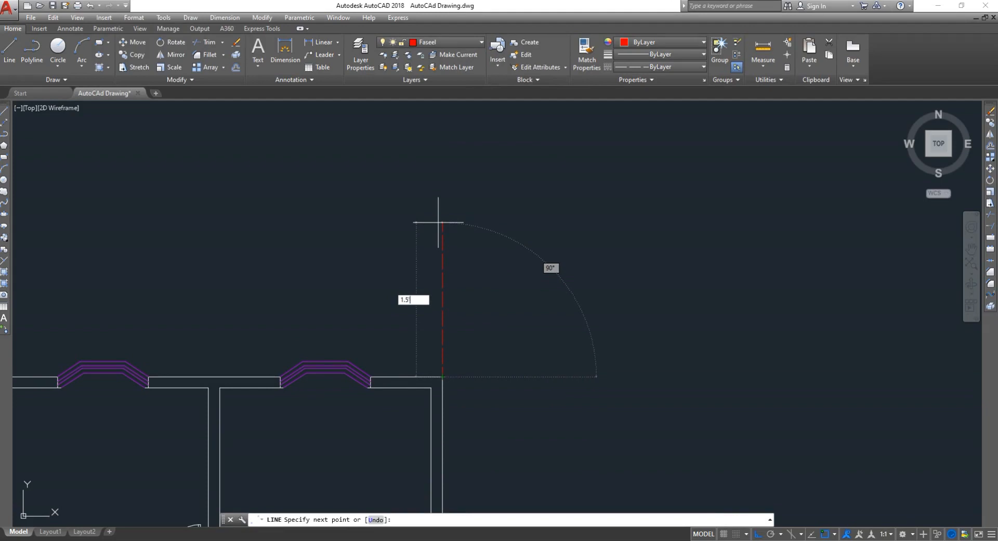
key(Return)
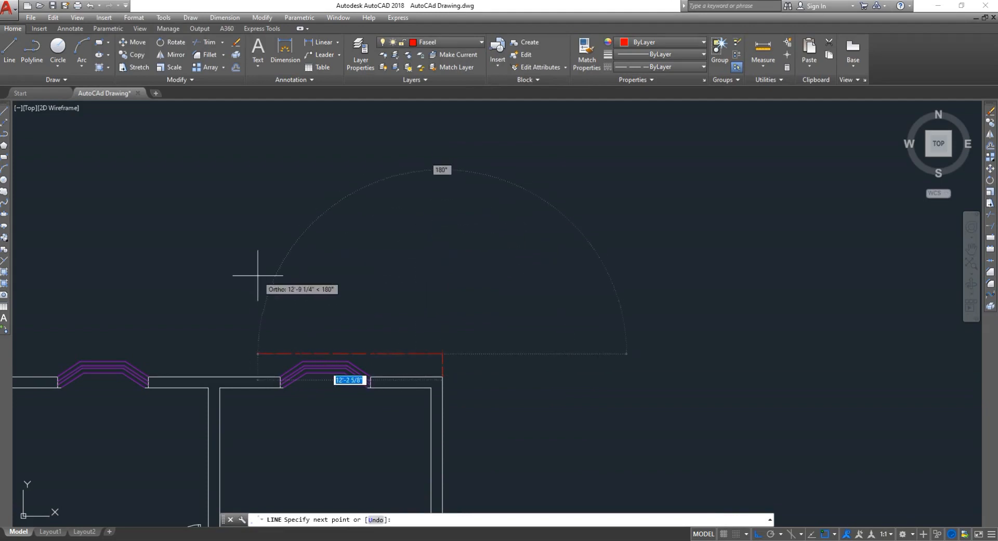
text(1)
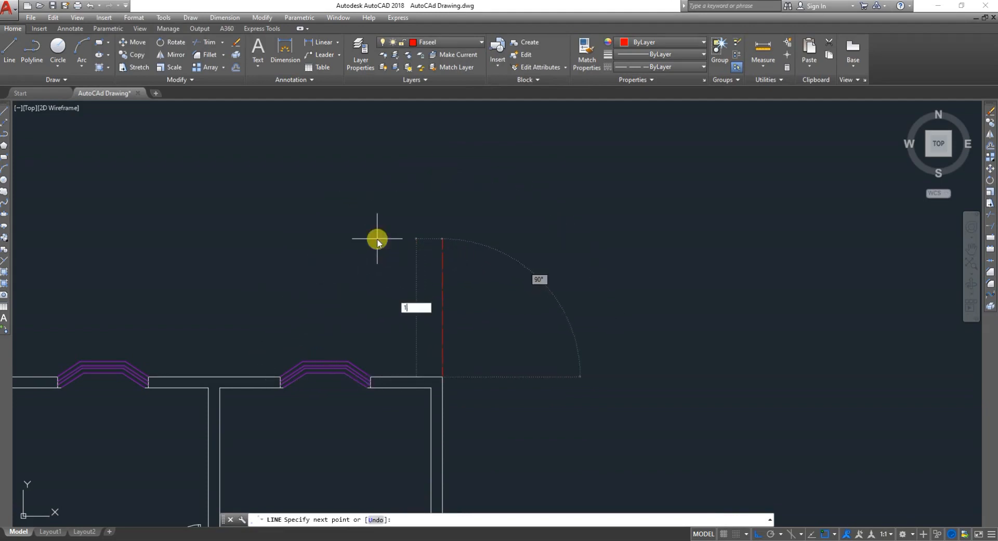
text(.5)
key(Return)
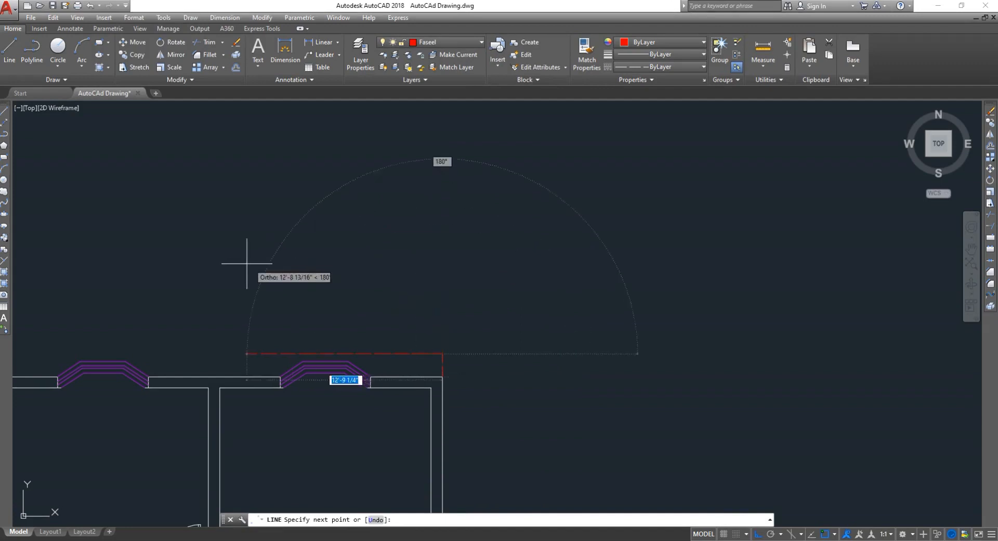
- Continue the line horizontally to the left until it aligns with the right edge of the upper-right bay window opening
scroll(236, 309, up, 4)
scroll(228, 323, down, 2)
scroll(237, 348, down, 3)
scroll(271, 364, up, 5)
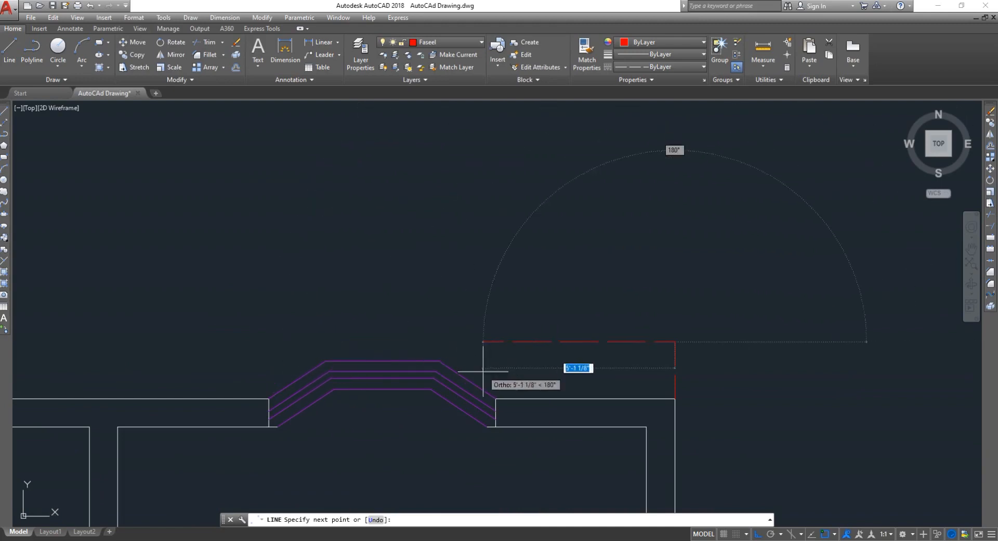
click(495, 342)
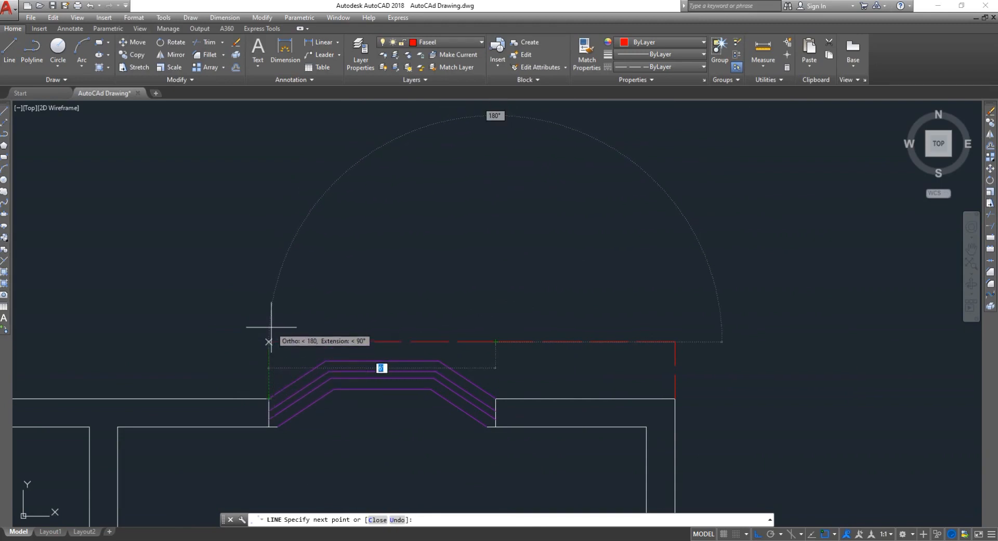
- At the right edge of the upper-right bay window opening, continue the line 2" up and then 2" to the left
scroll(480, 314, up, 6)
scroll(513, 395, down, 3)
scroll(518, 445, up, 2)
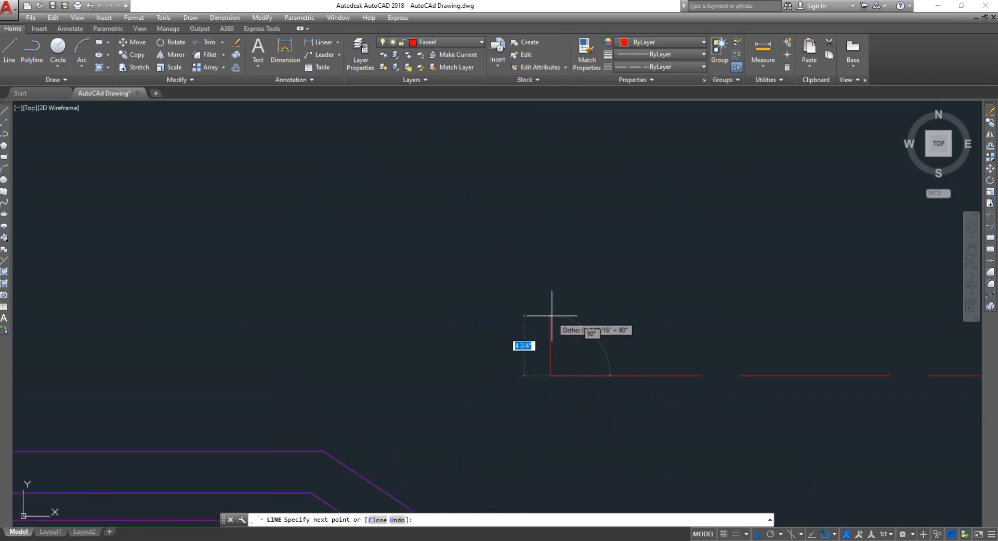
text(2)
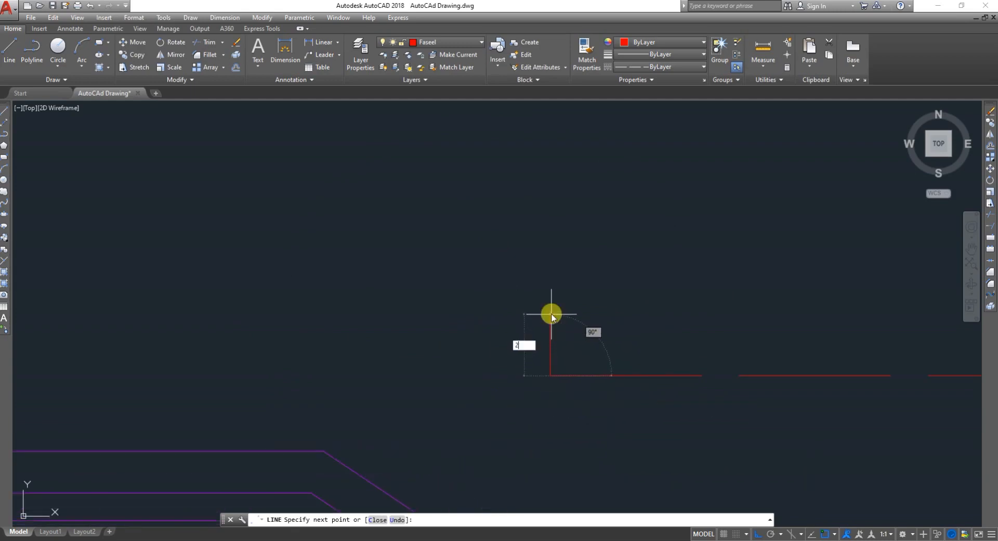
text(")
key(Return)
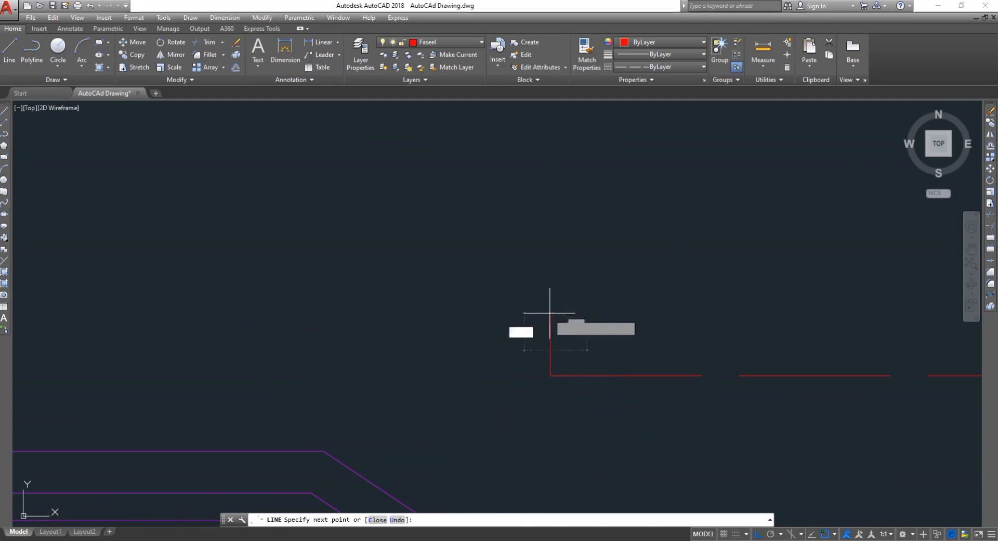
text(2)
key(Return)
- Add a second notch to the line, 2" up and 2" to the left, and end the line there
click(510, 269)
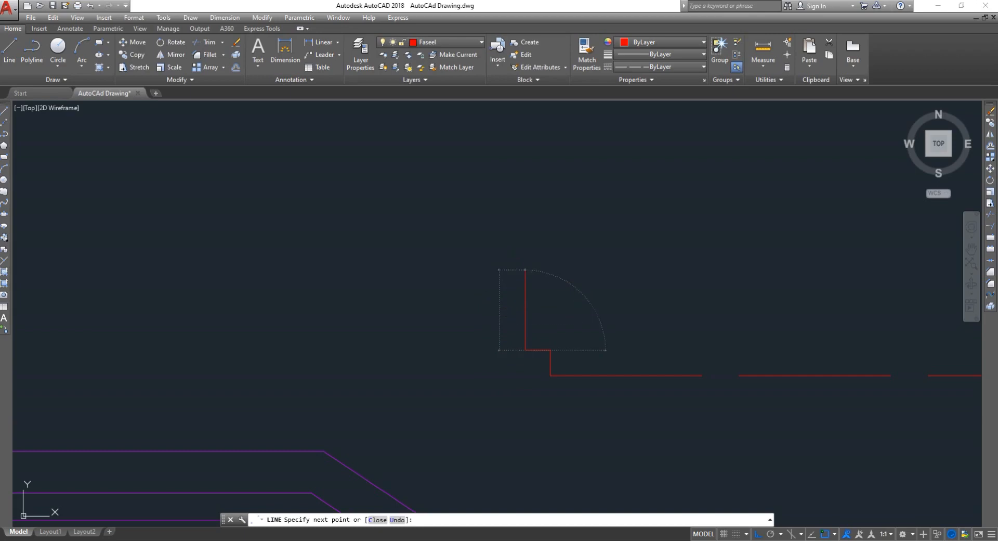
text(2)
key(Return)
text(2)
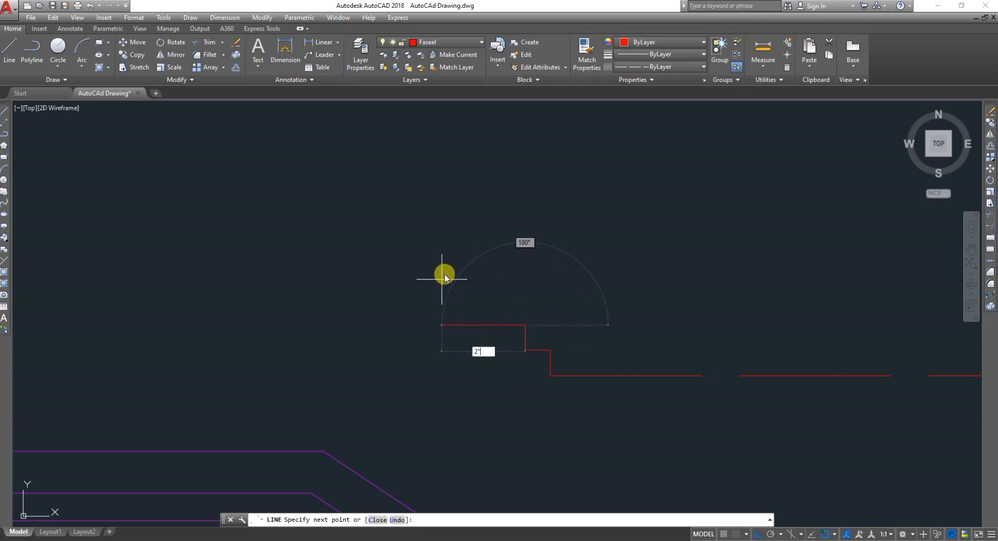
key(Return)
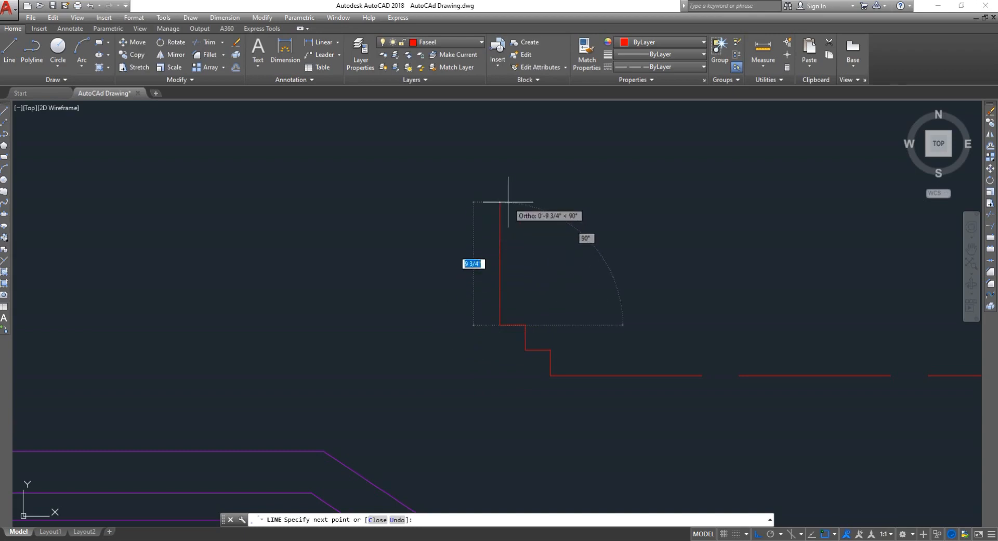
key(Return)
key(Return)
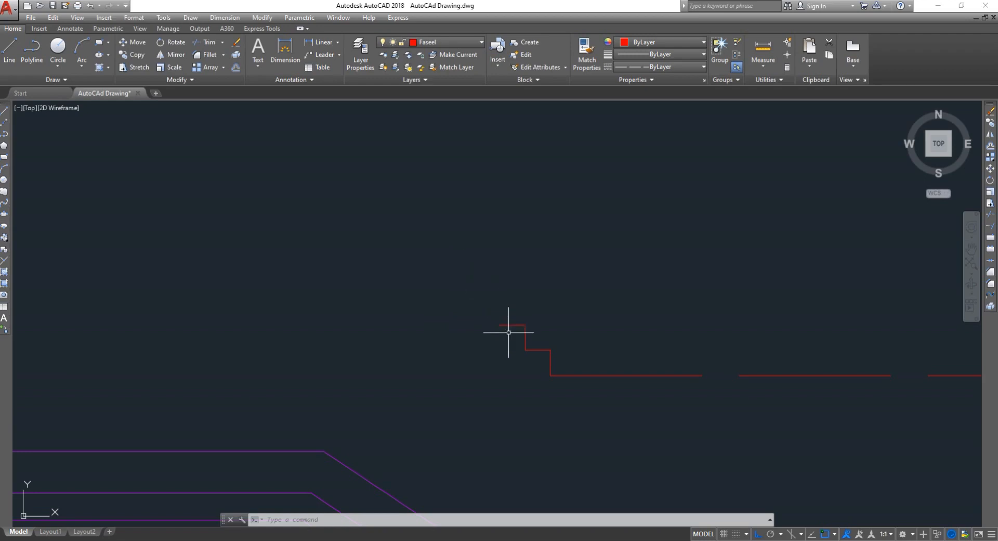
click(470, 318)
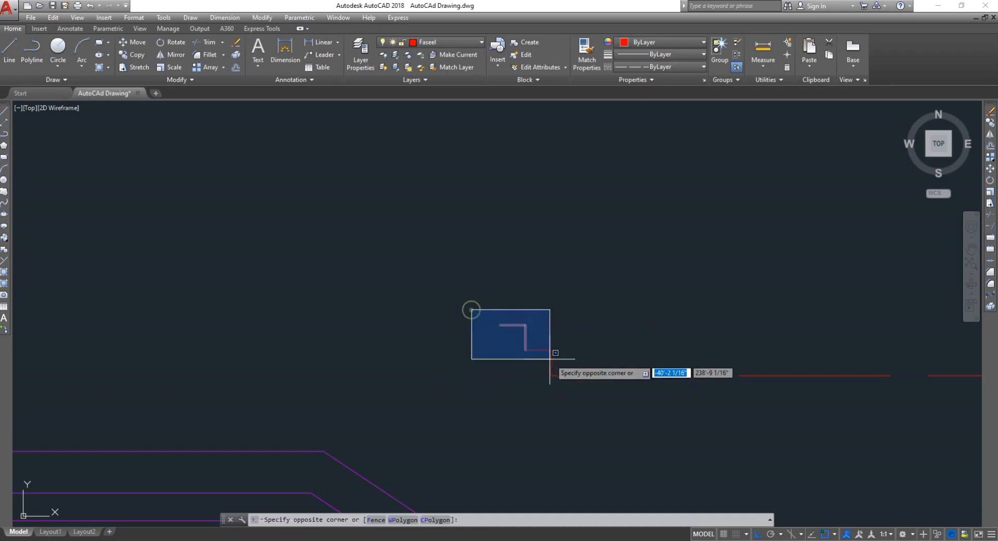
click(570, 361)
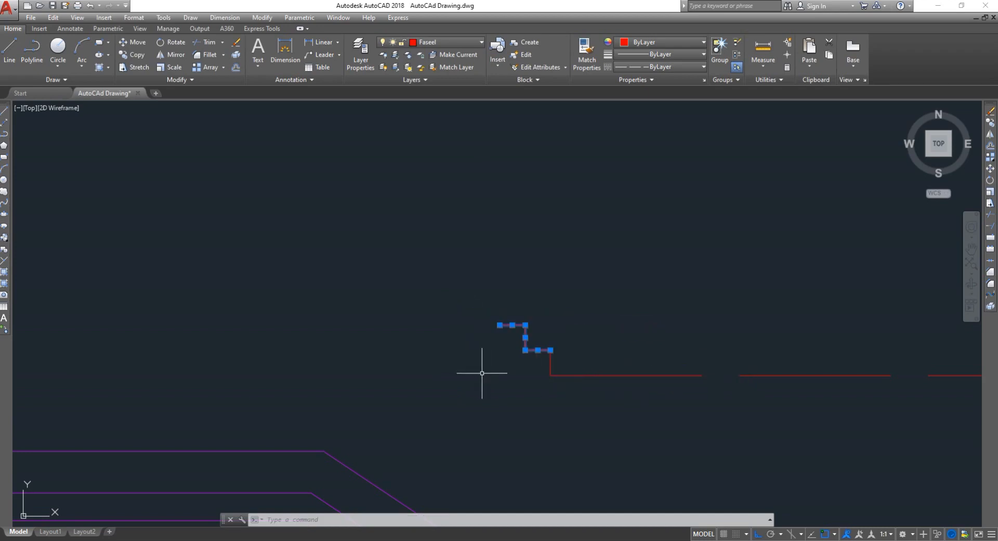
scroll(530, 372, down, 5)
scroll(416, 393, up, 3)
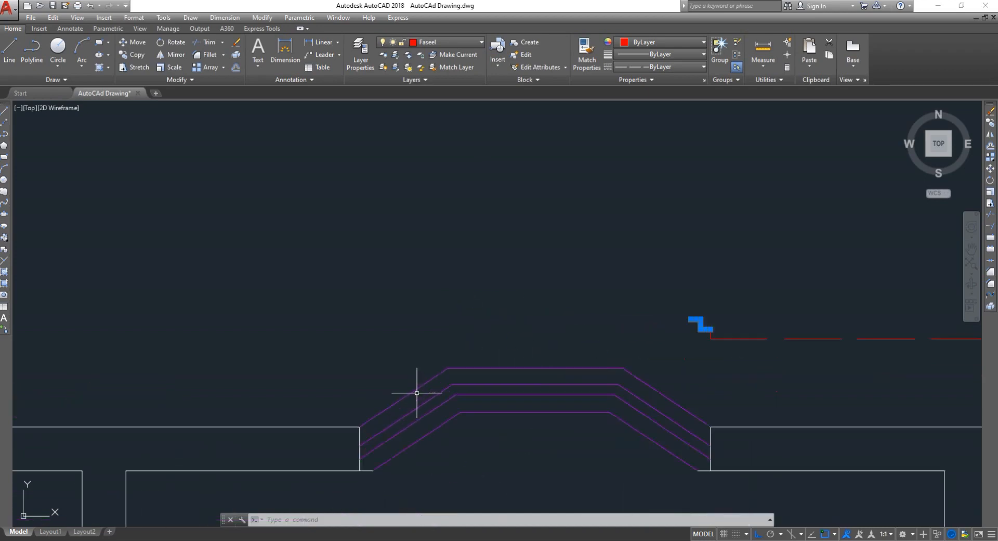
scroll(453, 390, down, 2)
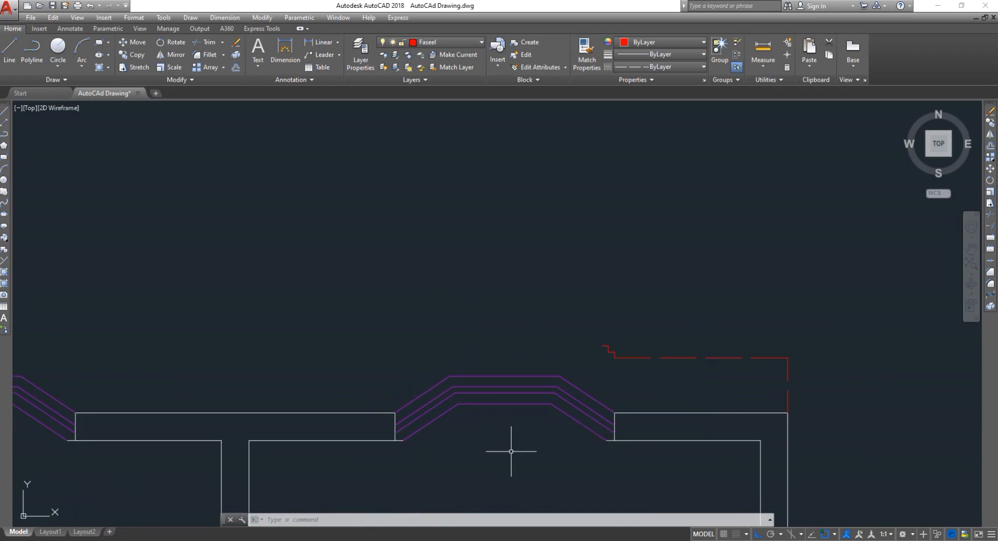
- Turn off the Window 3 layer and close the layer manager
text(la)
key(Return)
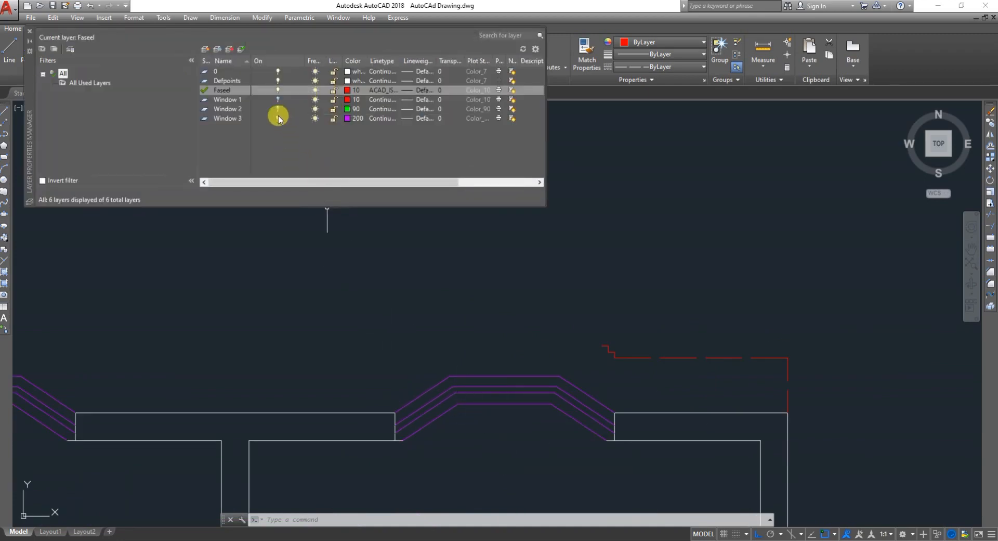
click(277, 118)
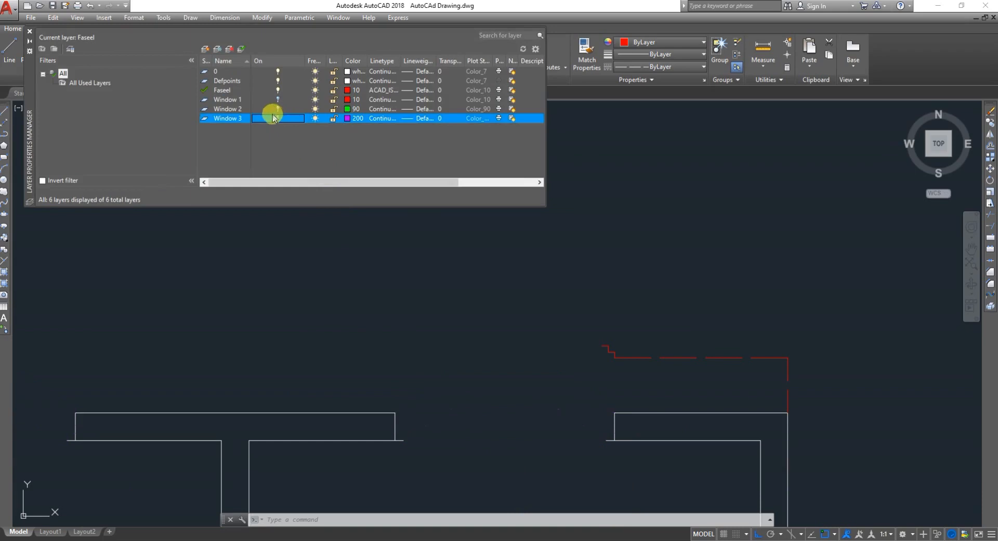
click(30, 31)
- Start a line at the outer wall corner on the left edge of the upper-right window opening and draw it 1.5' straight up
scroll(579, 373, up, 2)
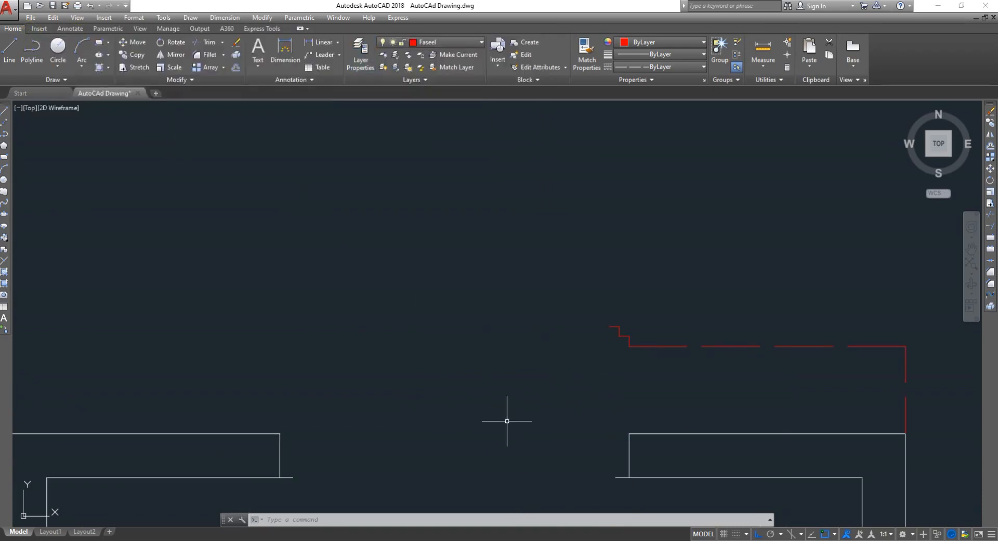
key(Return)
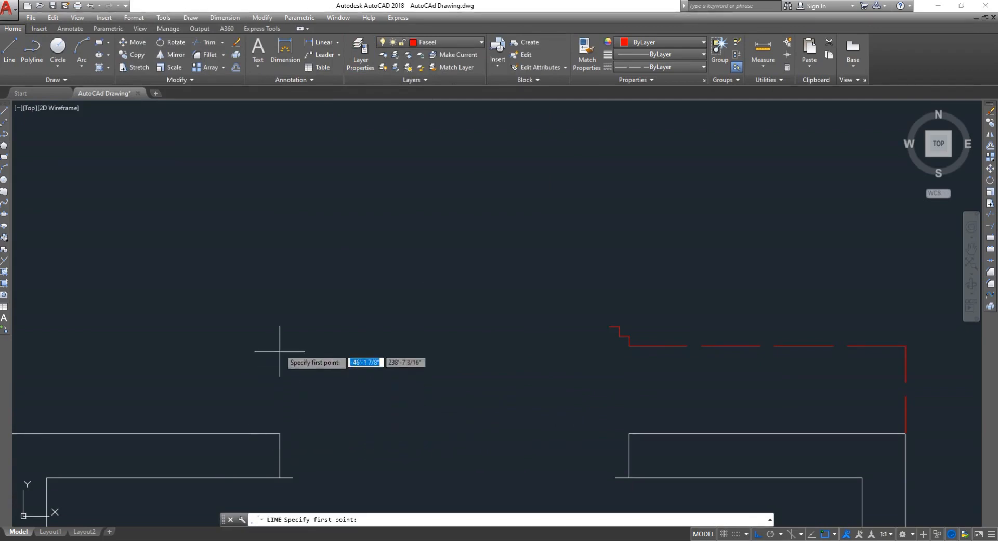
click(279, 433)
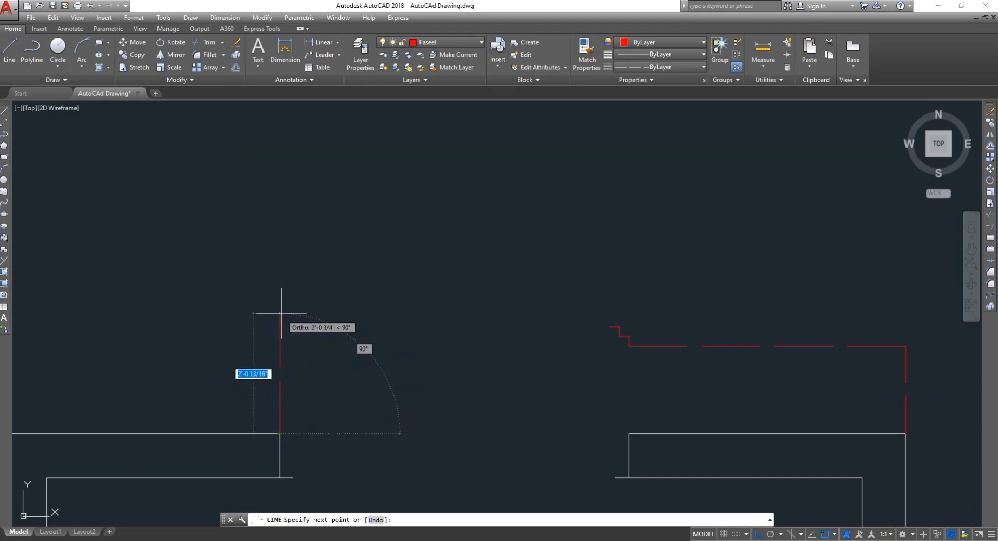
text(1.5)
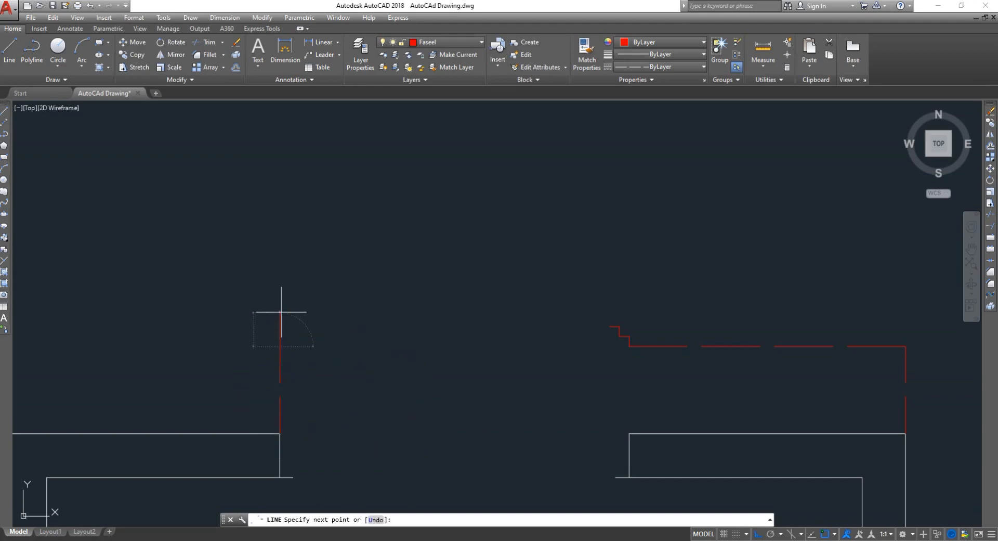
- Continue the line 2" to the right and 2" up above the opening's left edge
scroll(317, 306, up, 2)
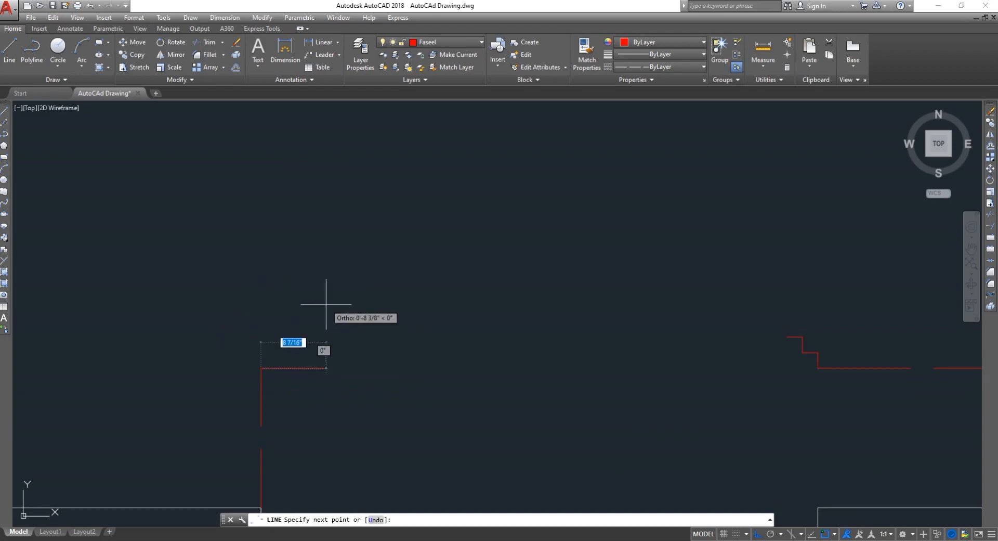
text(2)
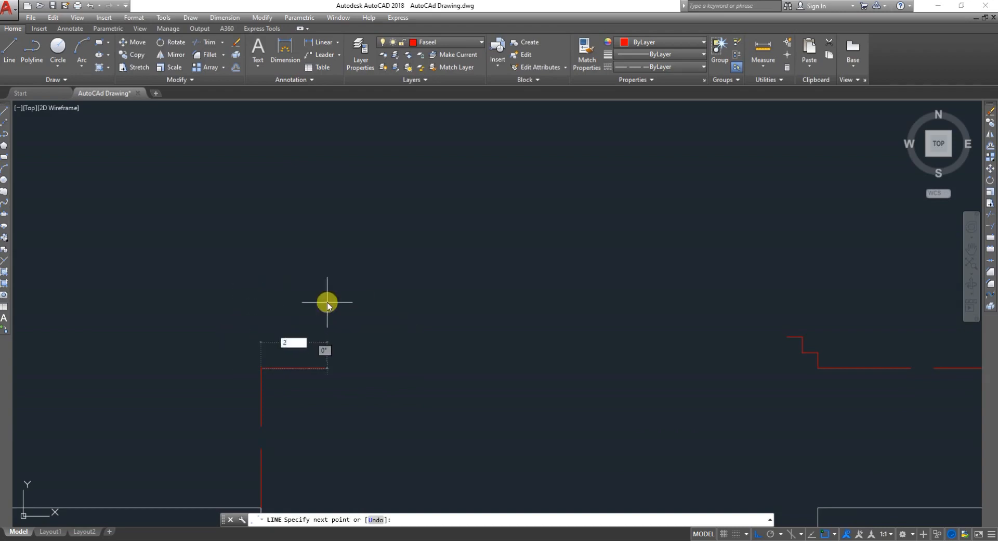
key(Return)
text(2)
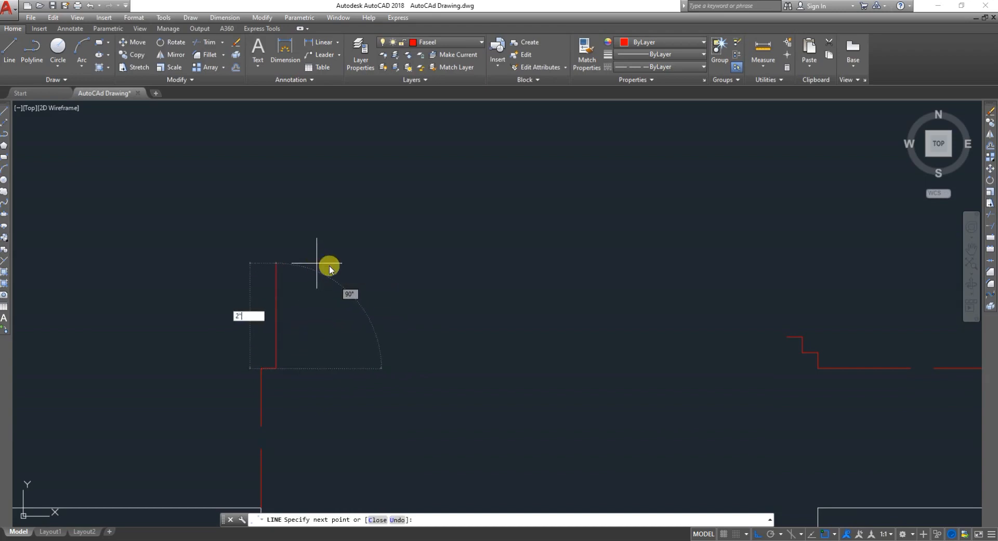
key(Return)
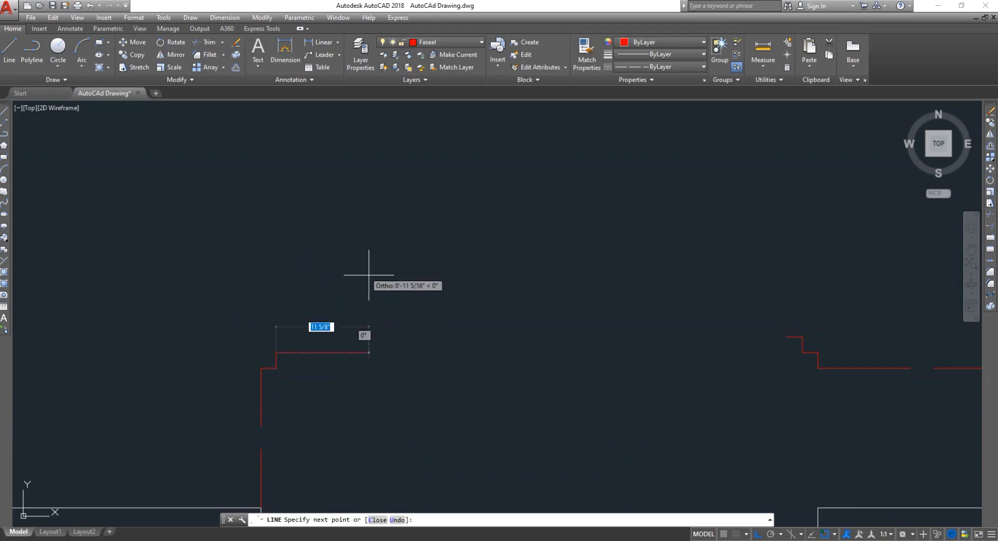
- Add a second 2" right, 2" up notch, join it horizontally to the notched end above the opening's right edge, and end the line
text(2)
key(Return)
text(2)
key(Return)
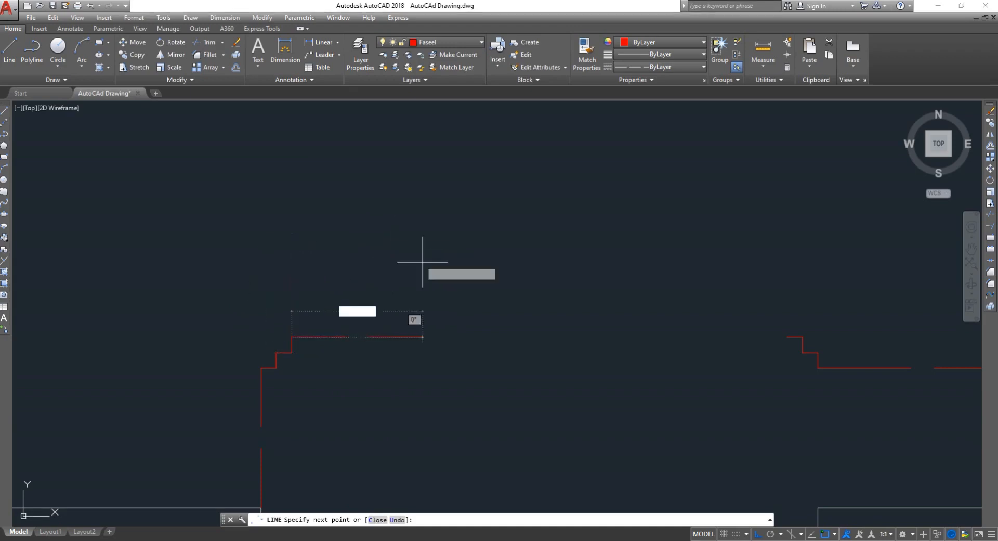
click(794, 336)
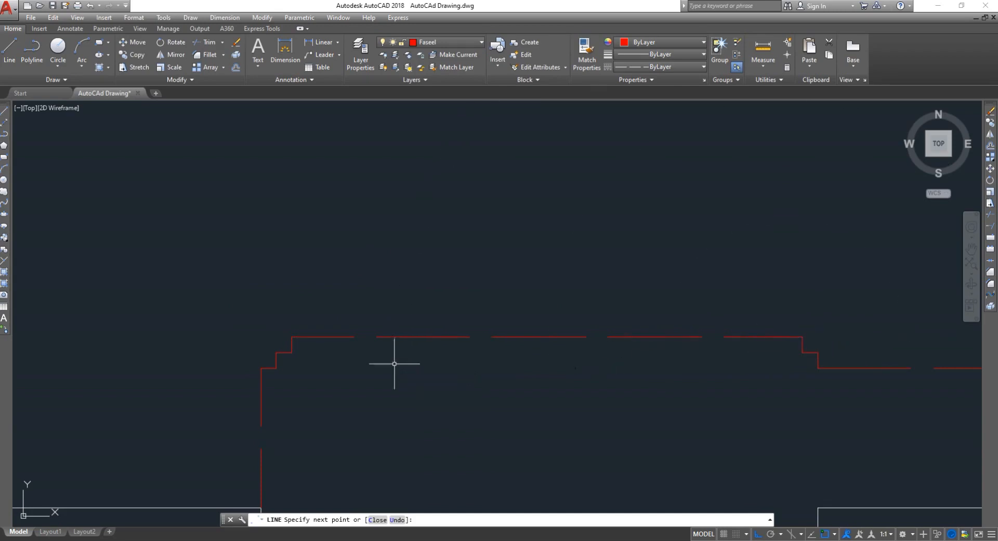
key(Escape)
- Erase the 1.5' vertical red line above the left edge of the upper-right window opening
scroll(399, 380, down, 4)
scroll(460, 427, up, 2)
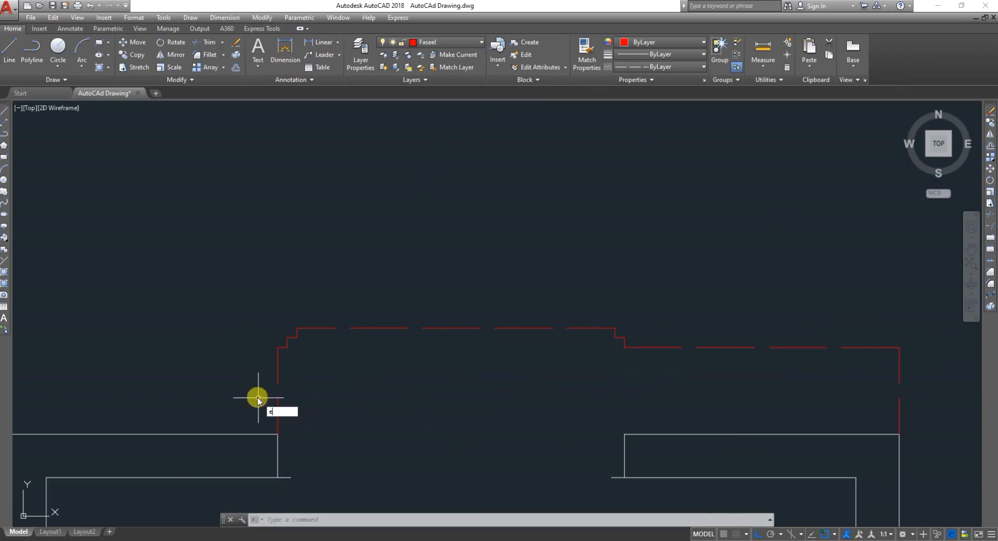
text(e)
key(Return)
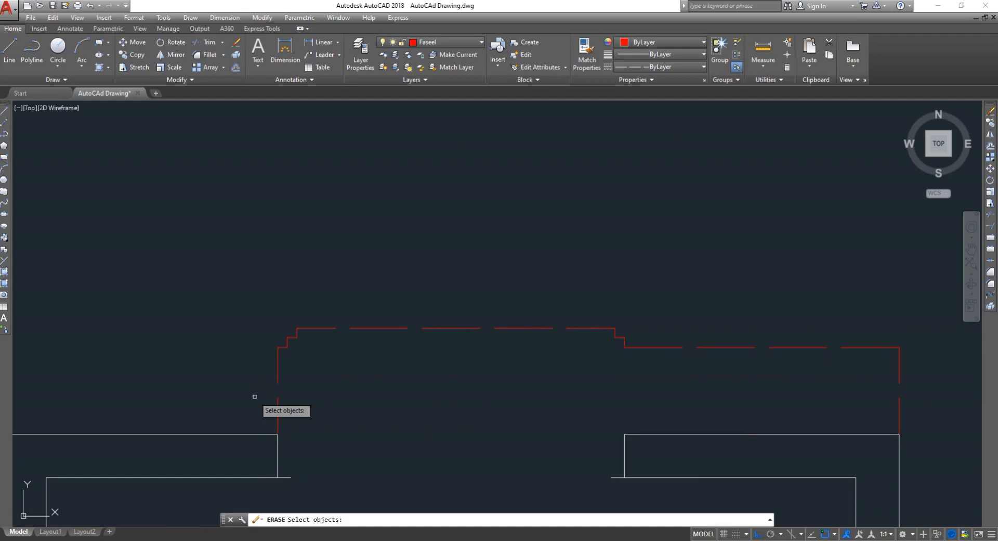
click(278, 376)
key(Return)
- Draw a line from the left end of the notched outline horizontally left until it aligns with the left end of the middle upper wall segment
scroll(297, 389, down, 4)
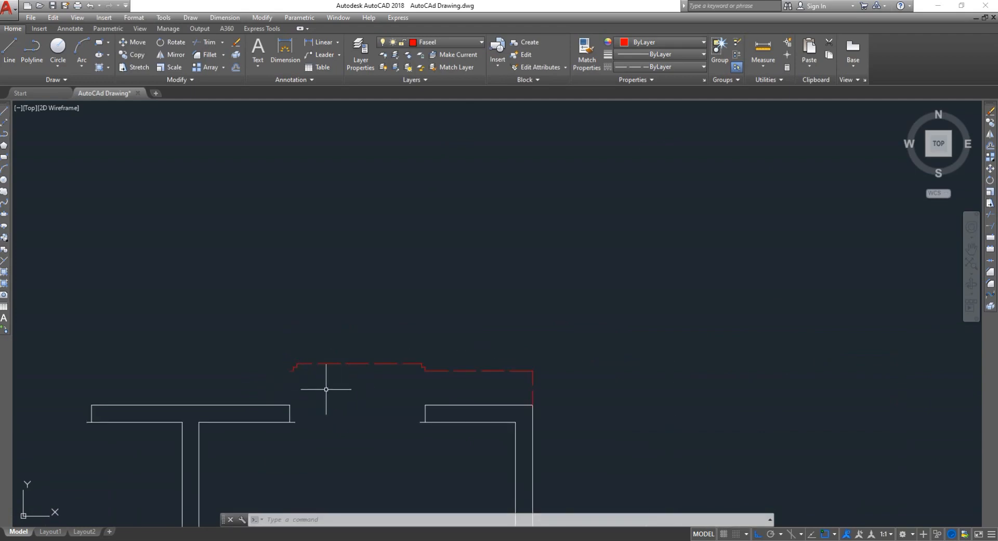
scroll(307, 392, up, 4)
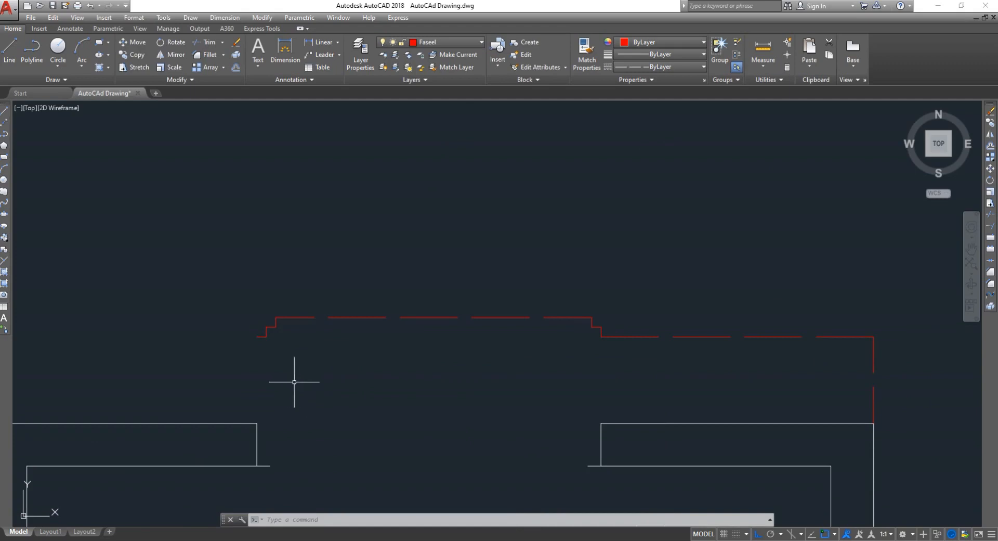
text(l)
key(Return)
scroll(213, 356, down, 4)
scroll(193, 361, up, 4)
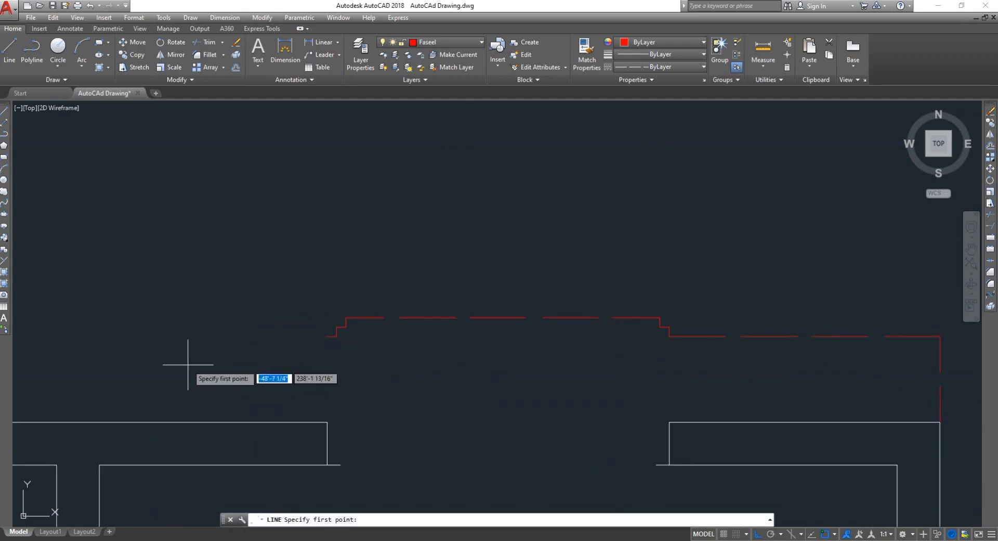
click(327, 336)
scroll(223, 343, down, 4)
scroll(156, 332, up, 3)
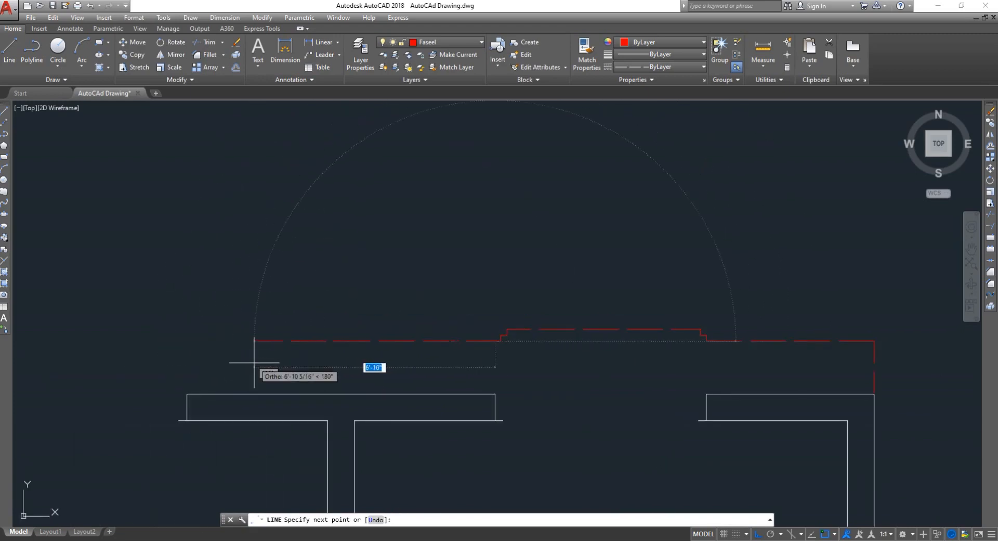
click(186, 341)
- Continue the line horizontally left across the upper-left window opening to align with the opening's left edge
scroll(223, 337, down, 3)
scroll(151, 338, up, 3)
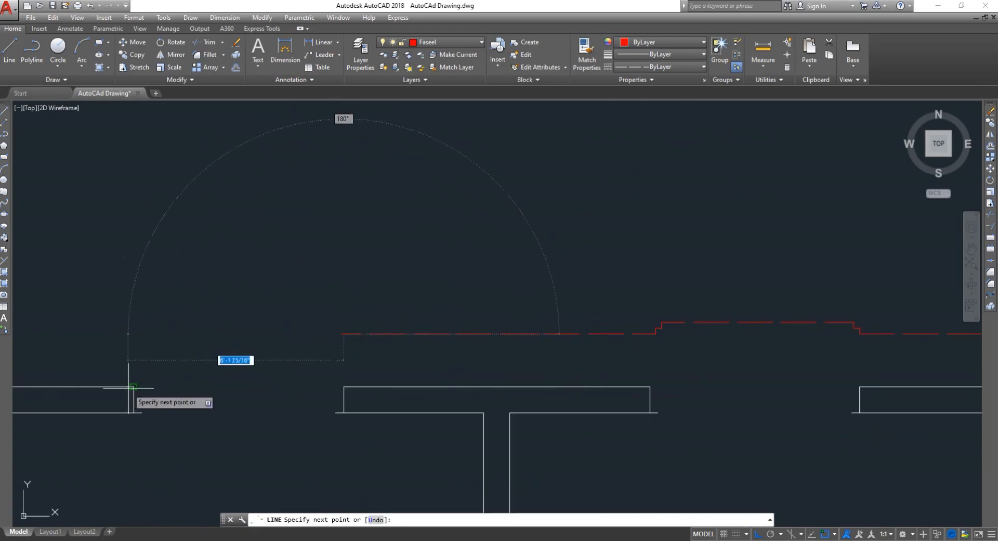
click(134, 334)
- Continue the line left until it aligns with the plan's upper-left outer corner, and extend it 1.5' beyond that corner
scroll(109, 403, down, 5)
scroll(83, 405, up, 5)
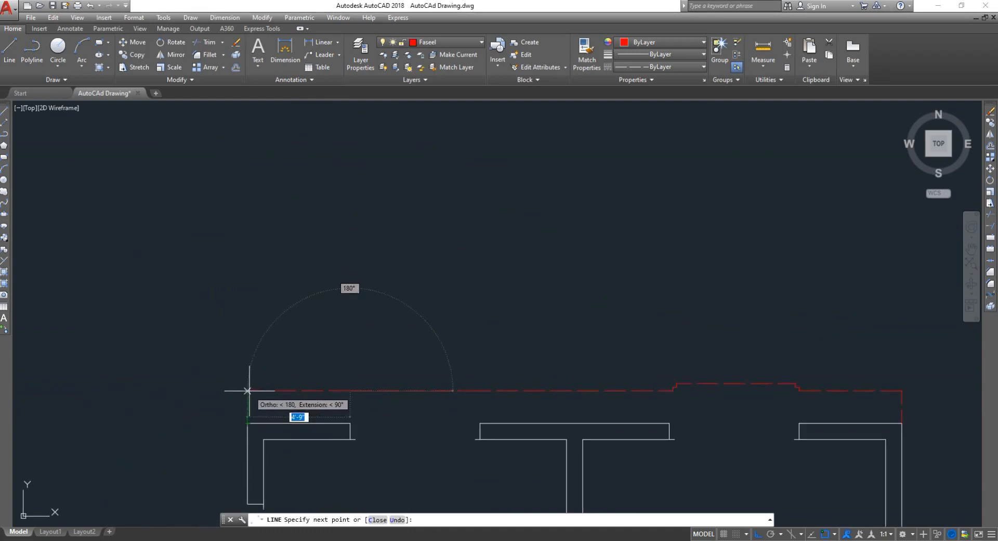
click(247, 391)
text(2)
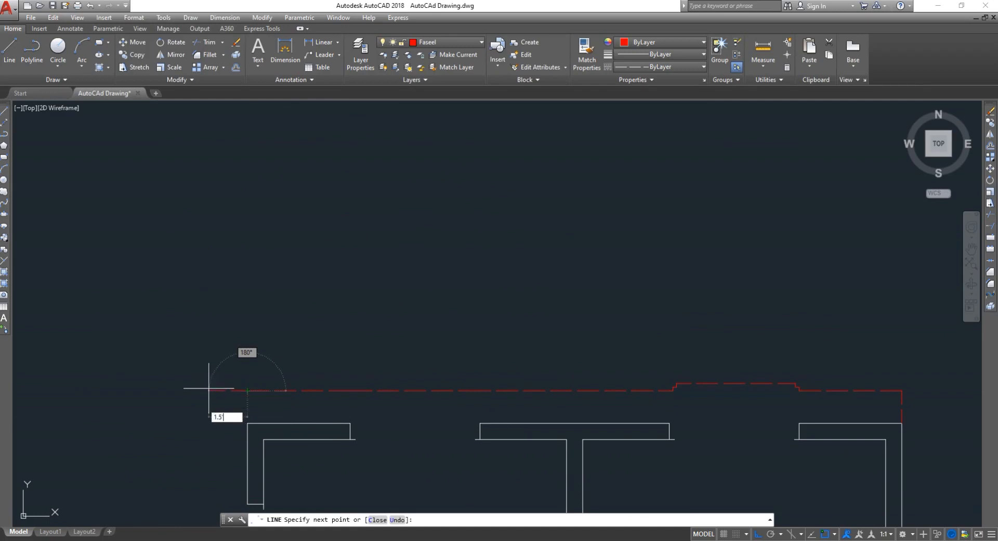
key(Return)
- Turn the line straight down along the left wall until it aligns with the upper edge of that wall's window opening
scroll(197, 476, down, 4)
scroll(190, 486, down, 3)
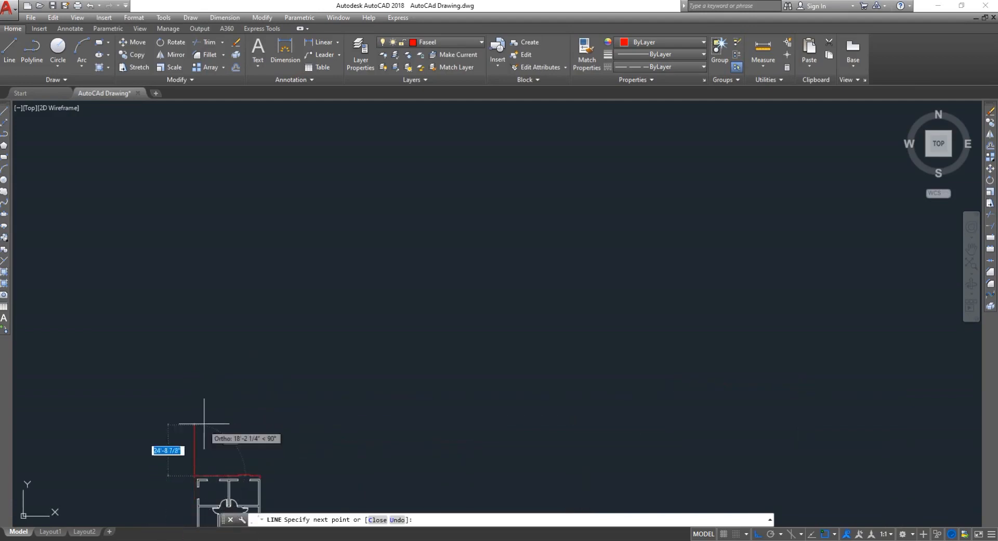
scroll(196, 490, up, 8)
scroll(240, 393, down, 5)
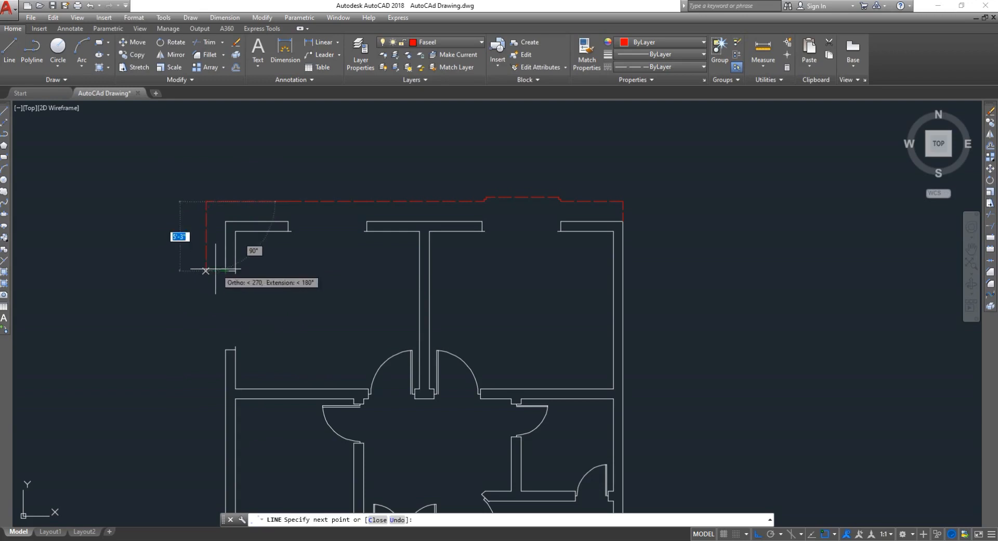
click(206, 270)
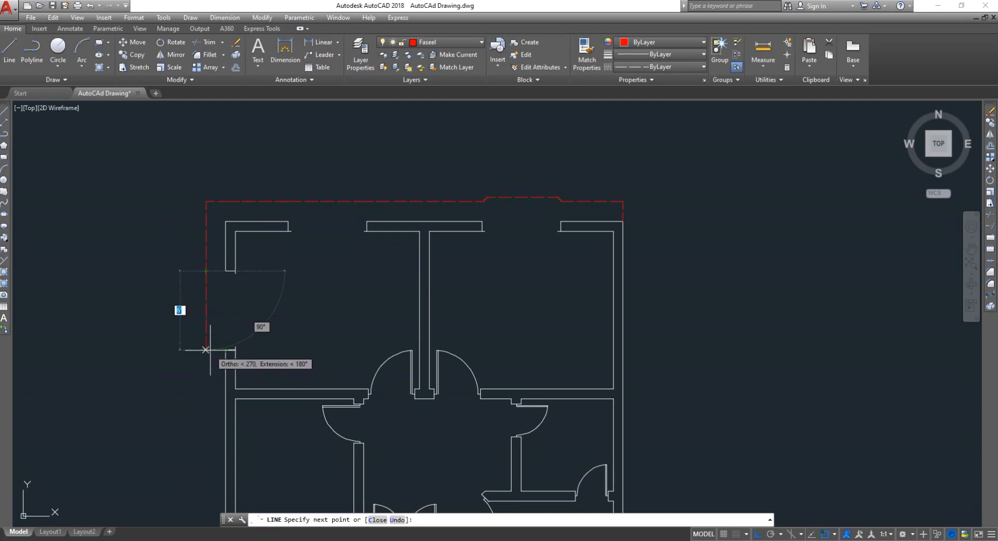
- Continue the outline down the left wall past the window opening's lower edge to align with the lower face of the middle interior wall
scroll(206, 349, down, 5)
scroll(172, 398, up, 3)
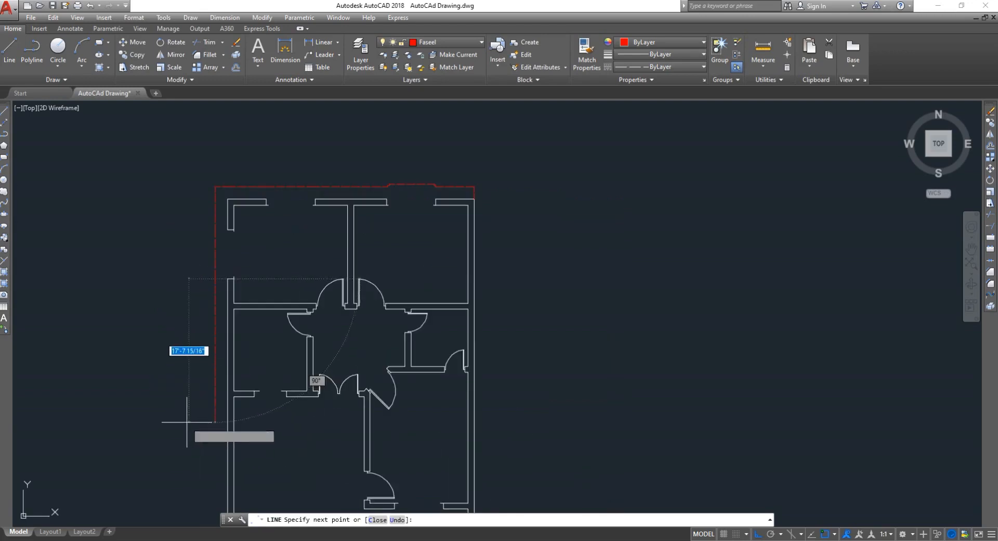
scroll(195, 400, down, 4)
scroll(211, 407, up, 6)
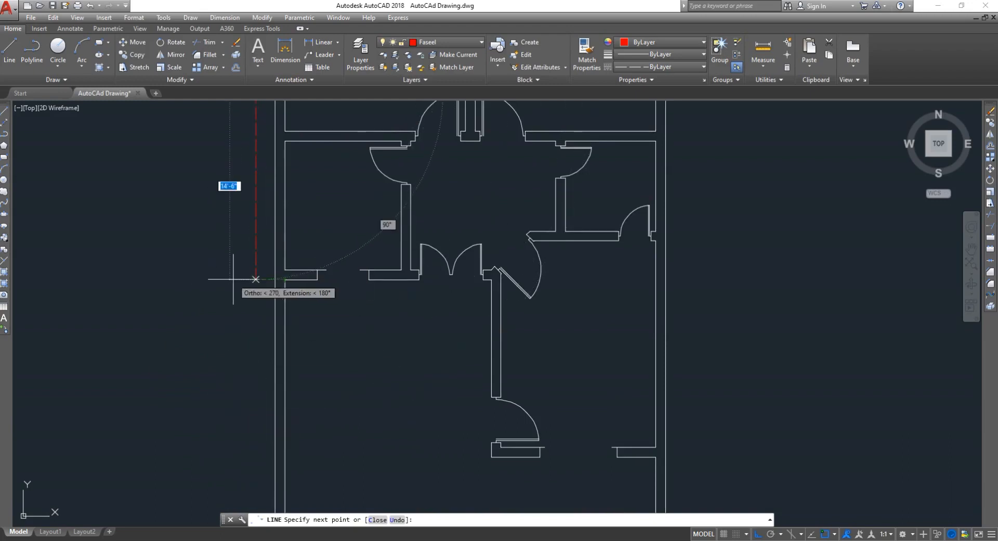
click(255, 279)
- Continue the line down to align with the lower face of the lowest interior wall, and extend it 1.5' further down
scroll(231, 418, down, 2)
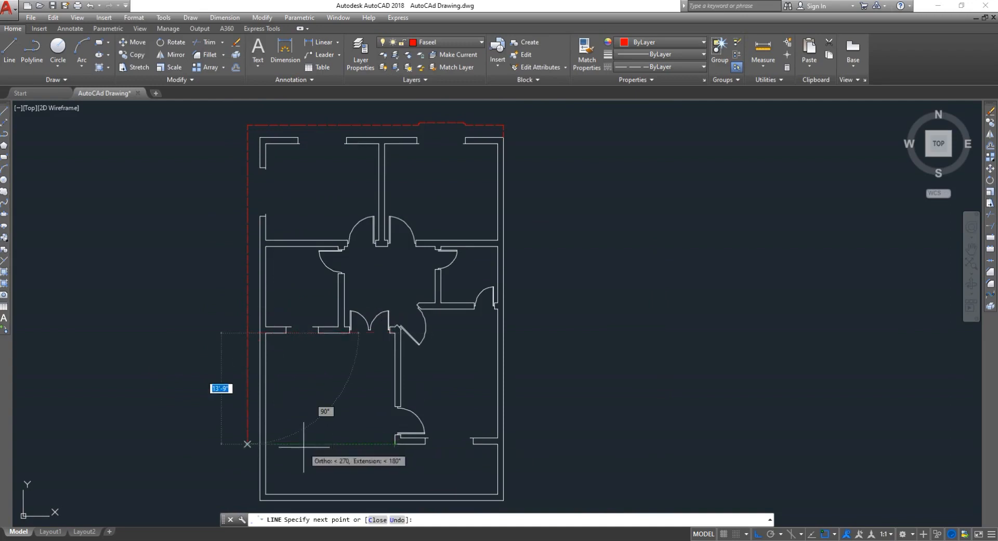
click(235, 445)
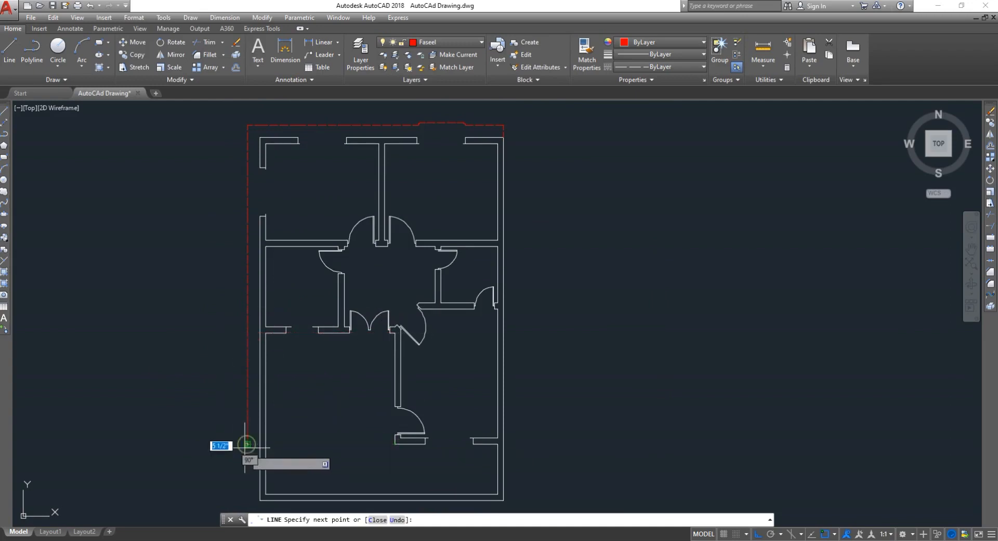
scroll(240, 473, up, 3)
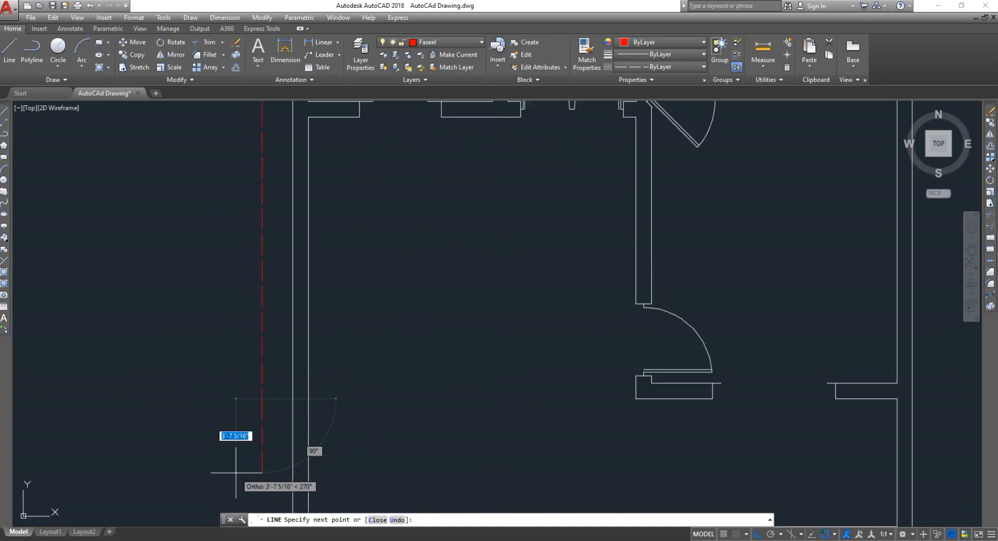
text(1.5)
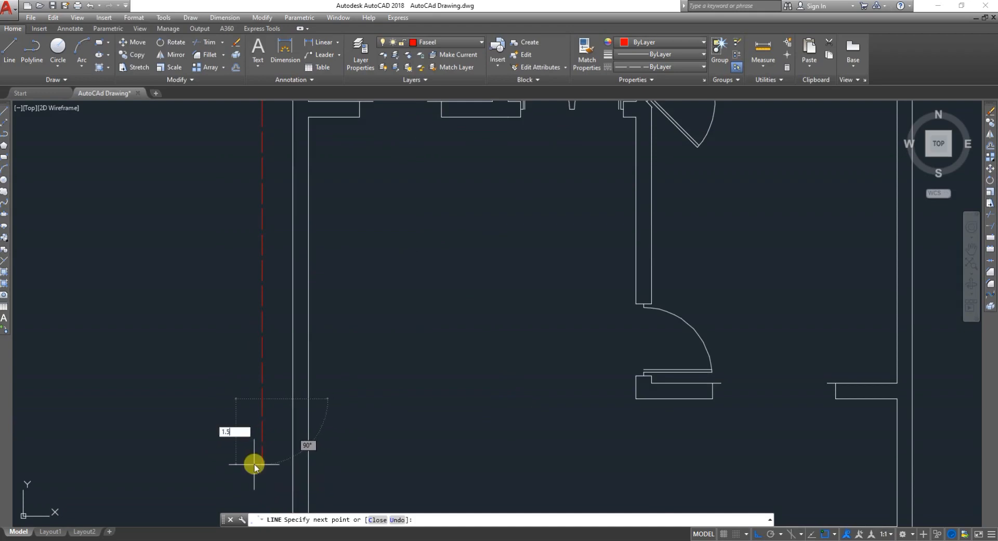
key(Return)
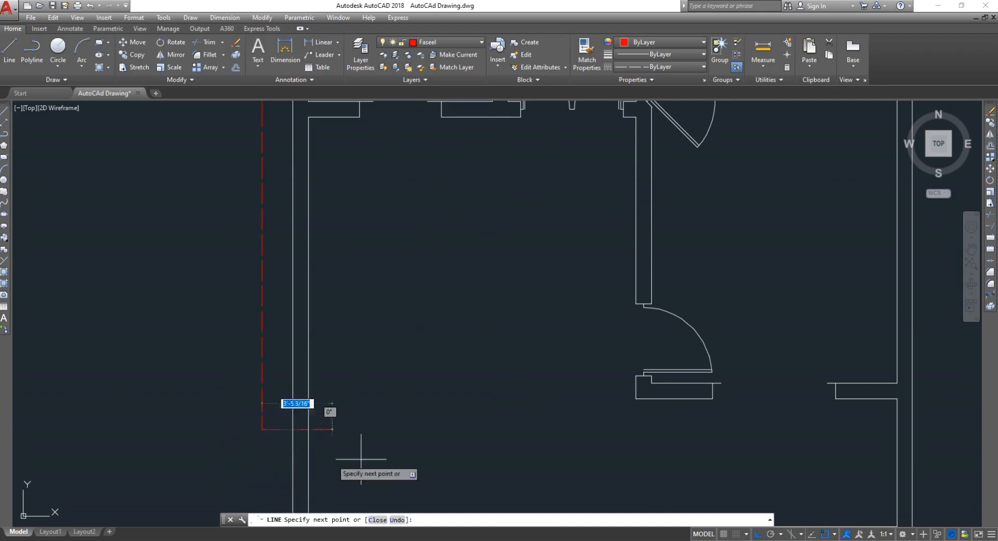
- Turn the line horizontally right until it aligns with the left edge of the opening in the lowest interior wall
scroll(676, 424, down, 4)
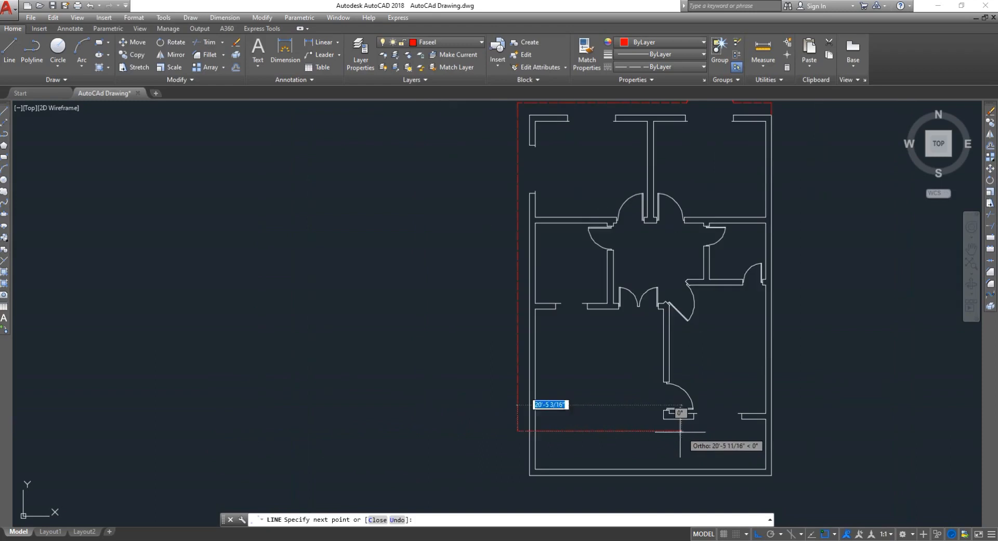
scroll(699, 413, up, 6)
text(22)
key(Return)
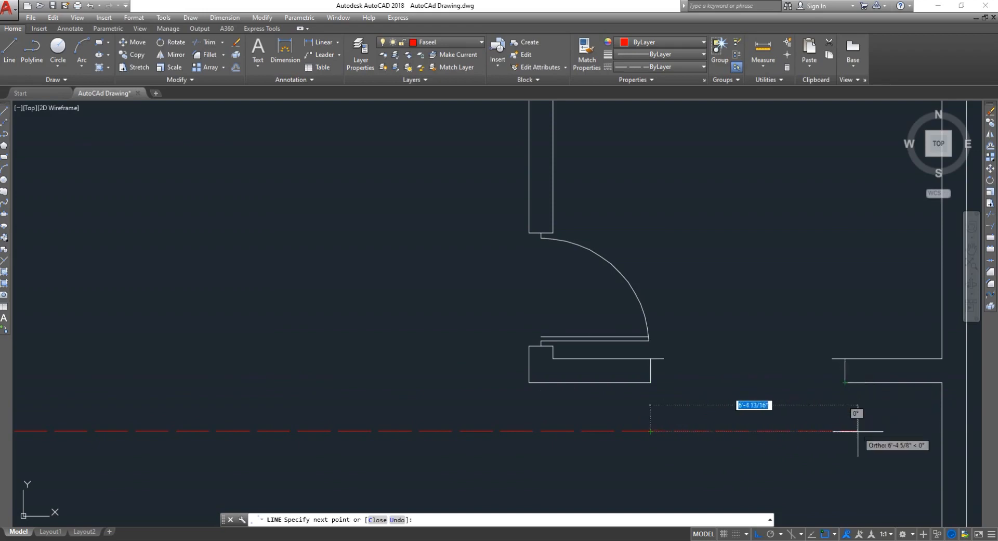
- Continue the line right past the lower opening to the right wall's outer face, and extend it 1.5' beyond
scroll(858, 429, down, 5)
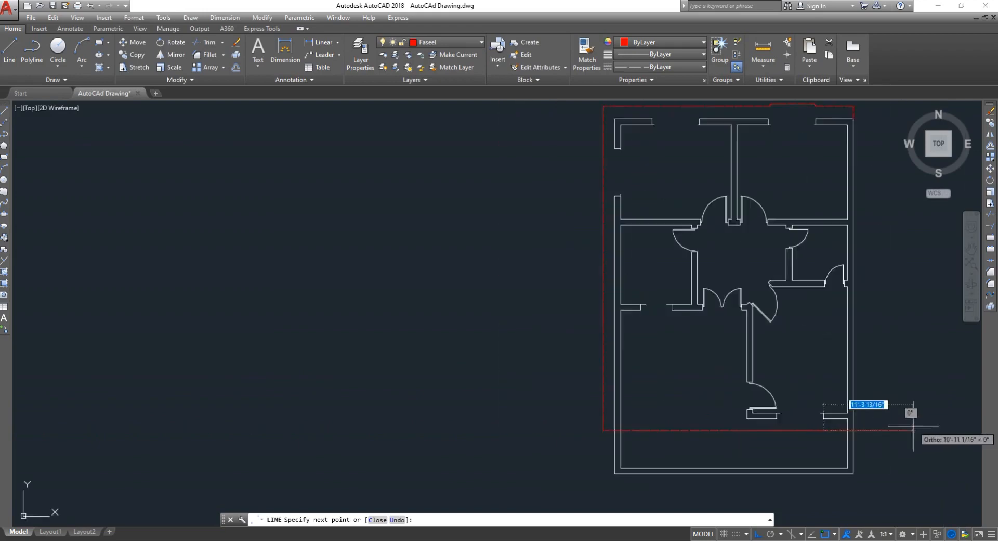
scroll(859, 428, up, 8)
click(654, 444)
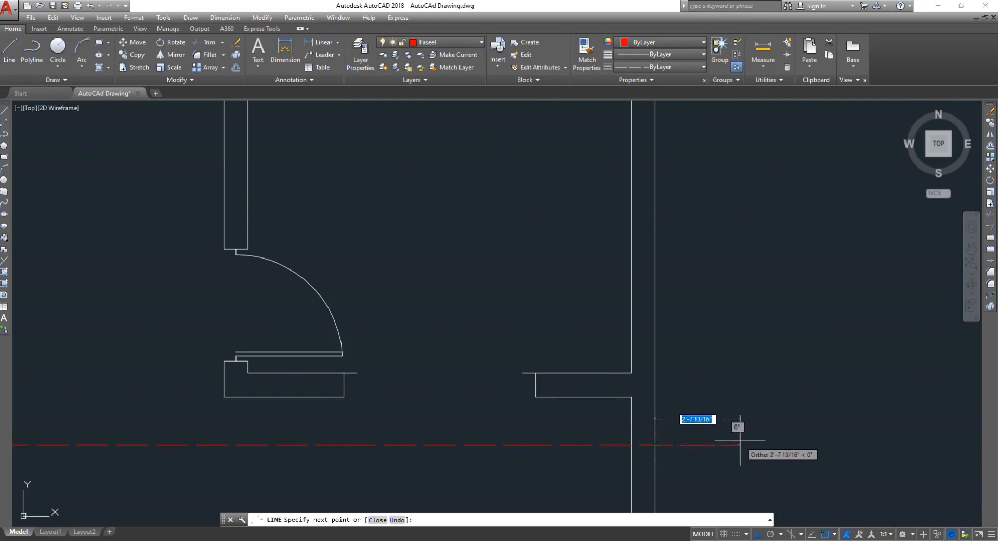
text(1.5)
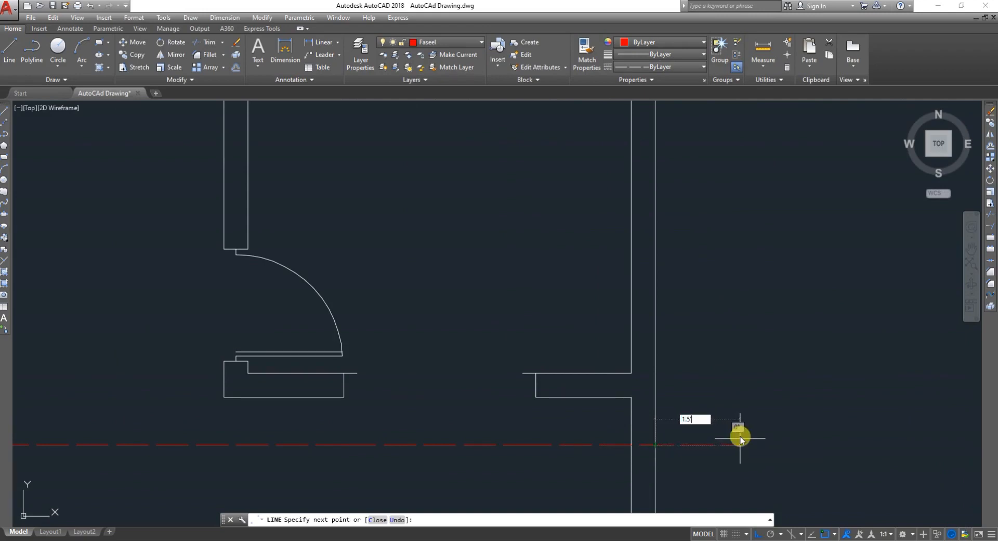
key(Return)
- Draw the line up along the right wall to the upper outline's level, and close it left onto the outline's right end
scroll(737, 438, down, 6)
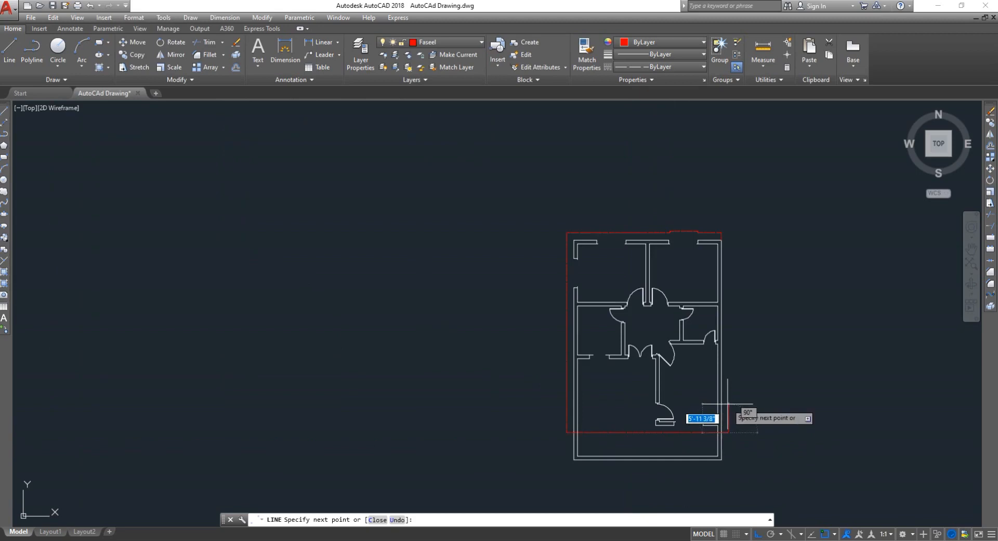
scroll(737, 311, up, 5)
scroll(728, 270, down, 6)
scroll(728, 201, up, 6)
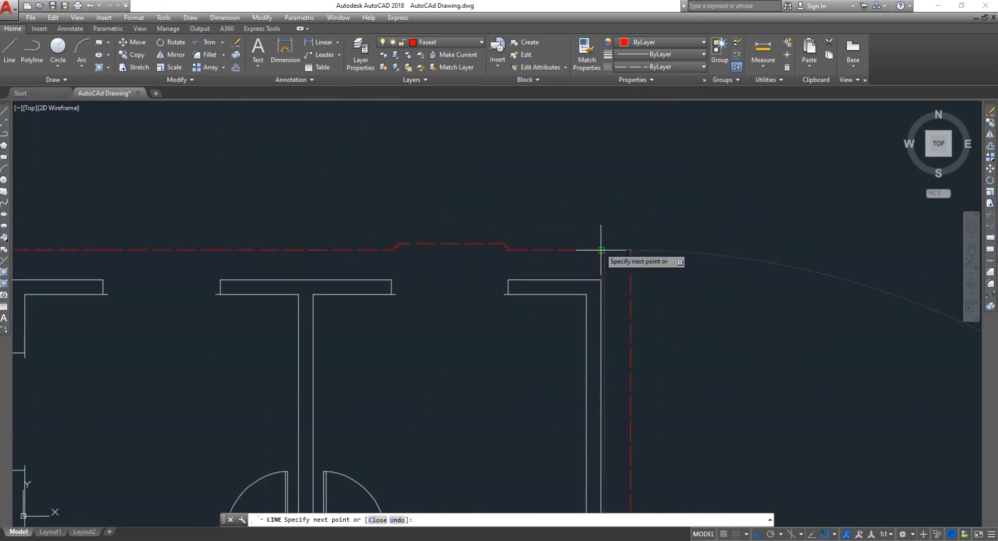
click(630, 249)
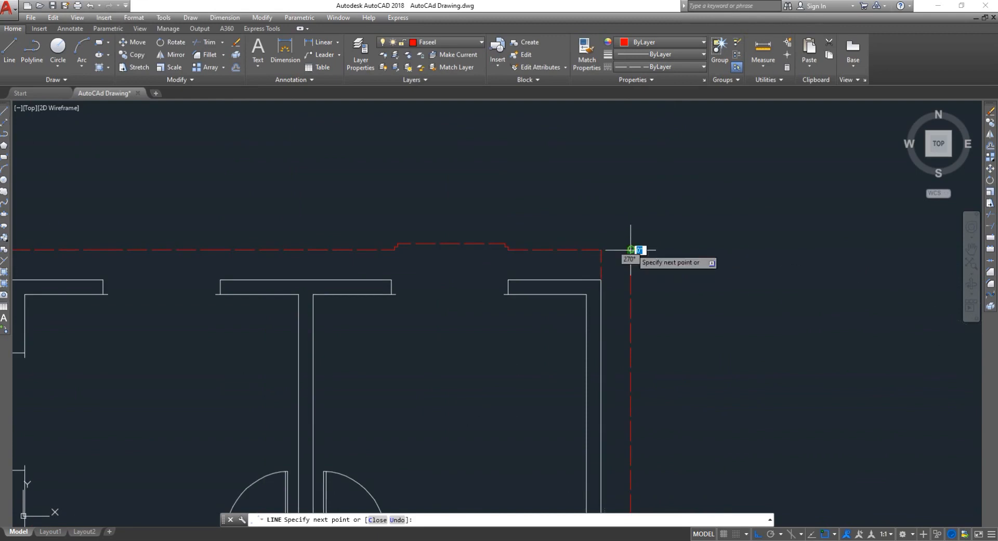
click(601, 250)
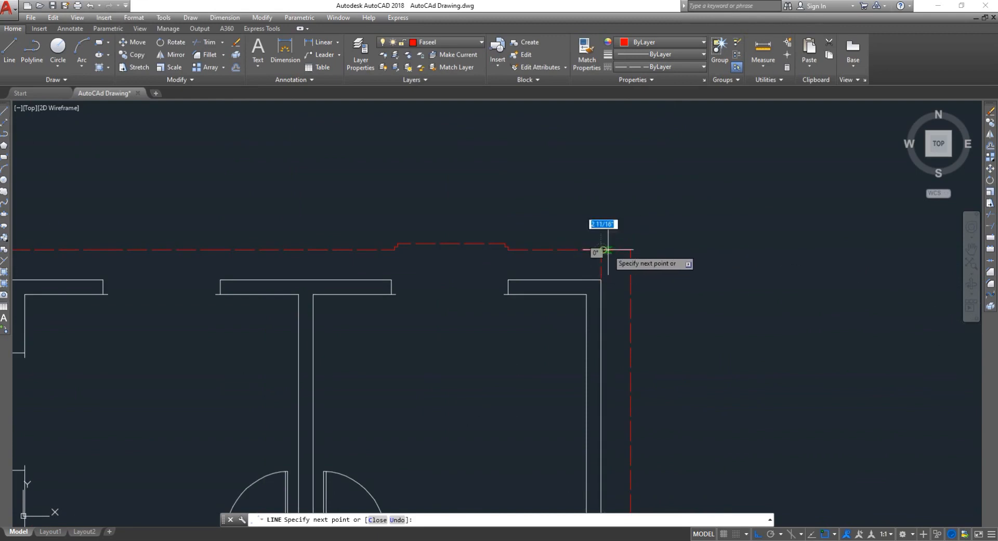
key(Escape)
- Erase the short vertical red line between the plan's upper-right outer corner and the outline
scroll(615, 272, up, 3)
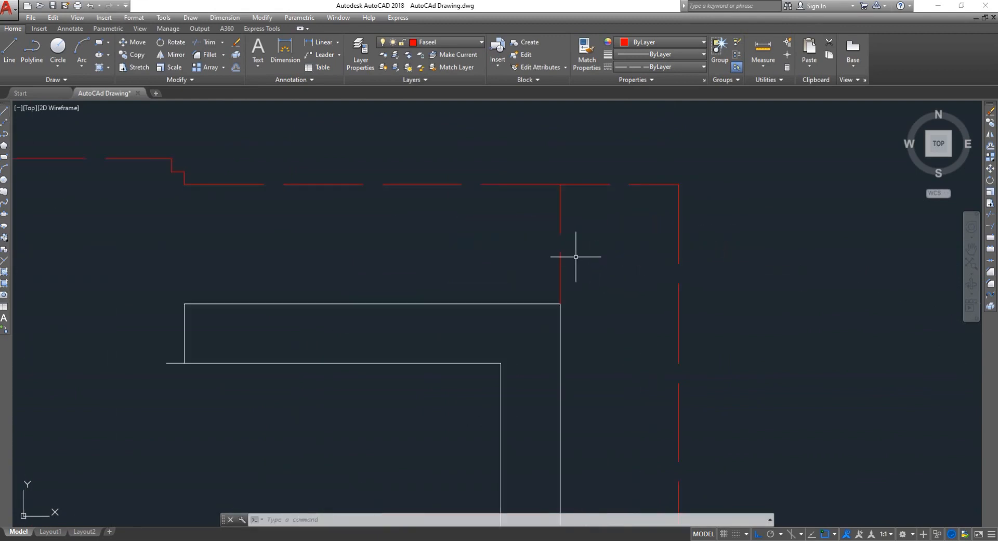
key(Return)
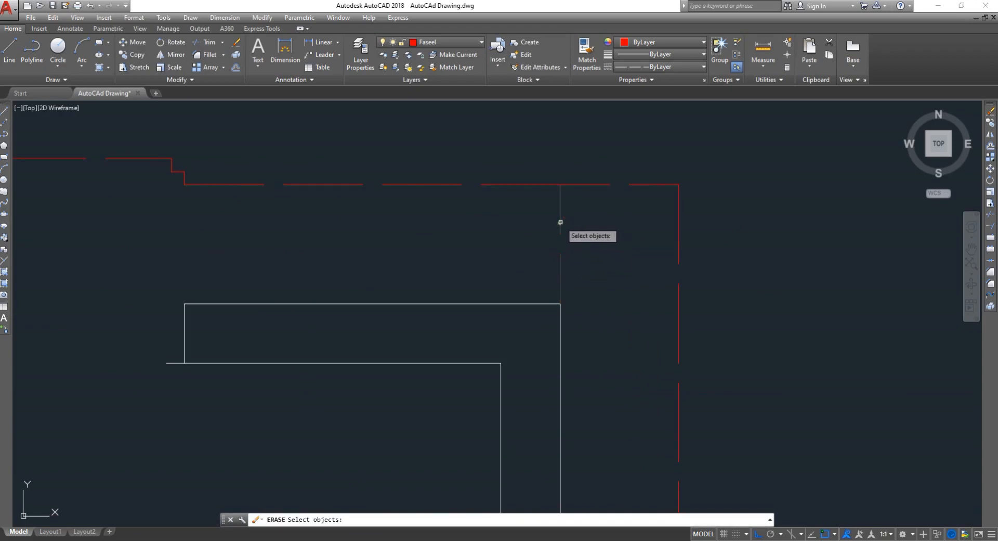
key(Escape)
- Delete the outline segment above the upper-left window opening
scroll(560, 233, down, 4)
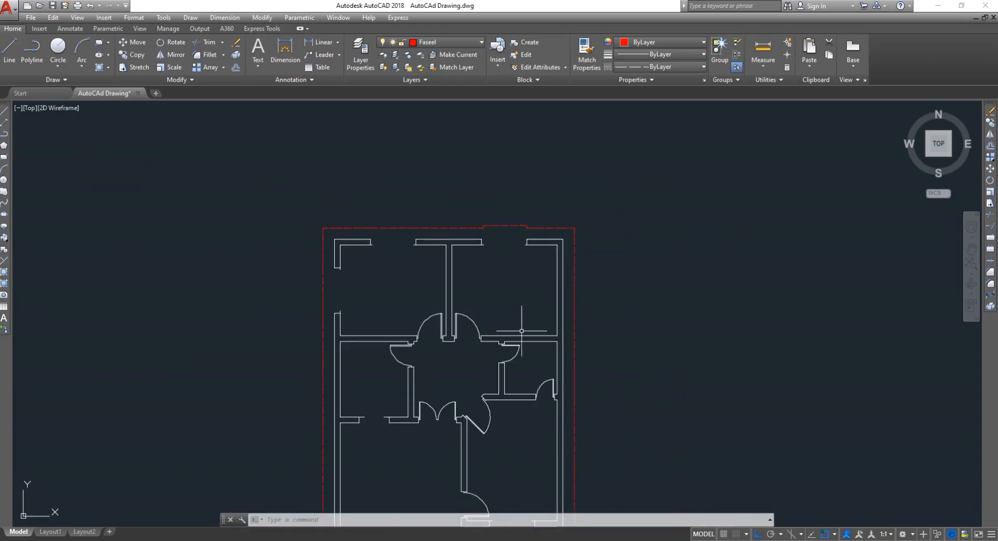
scroll(522, 331, down, 4)
scroll(514, 359, up, 2)
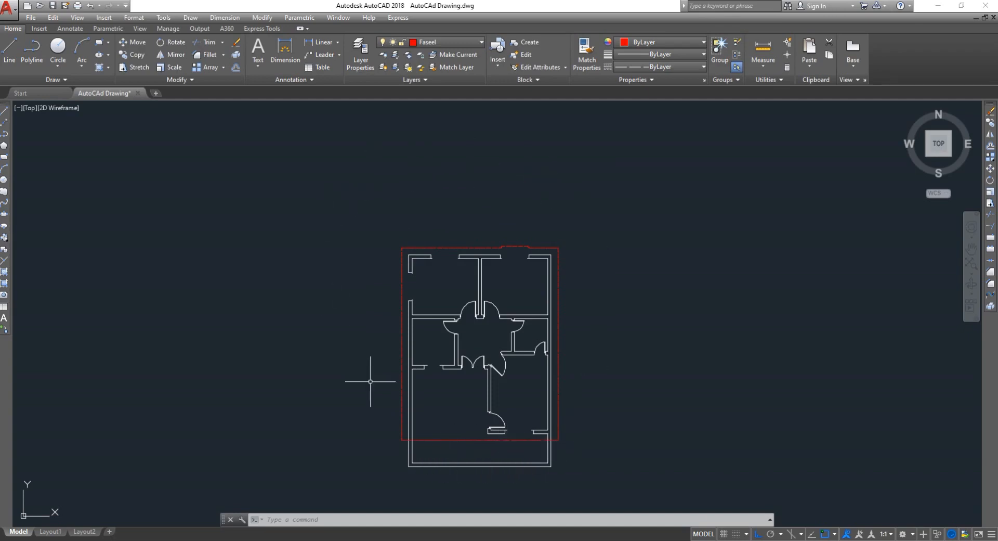
scroll(526, 256, up, 5)
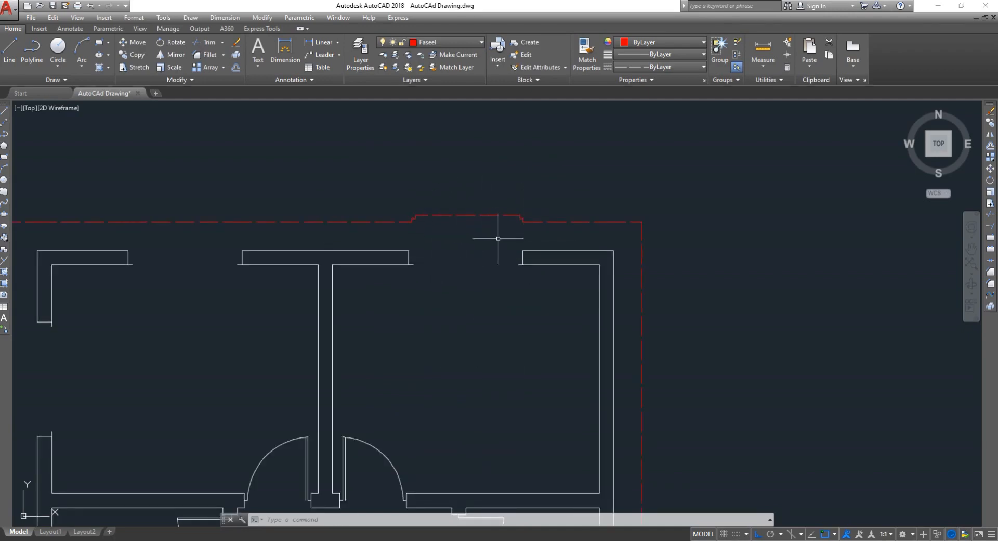
scroll(499, 239, down, 3)
scroll(370, 235, up, 1)
scroll(361, 217, up, 2)
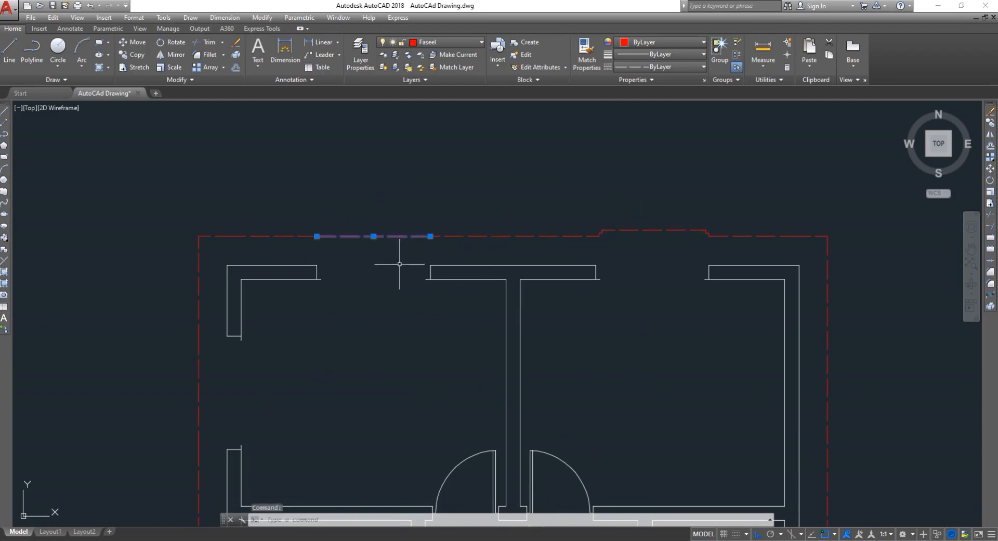
key(Delete)
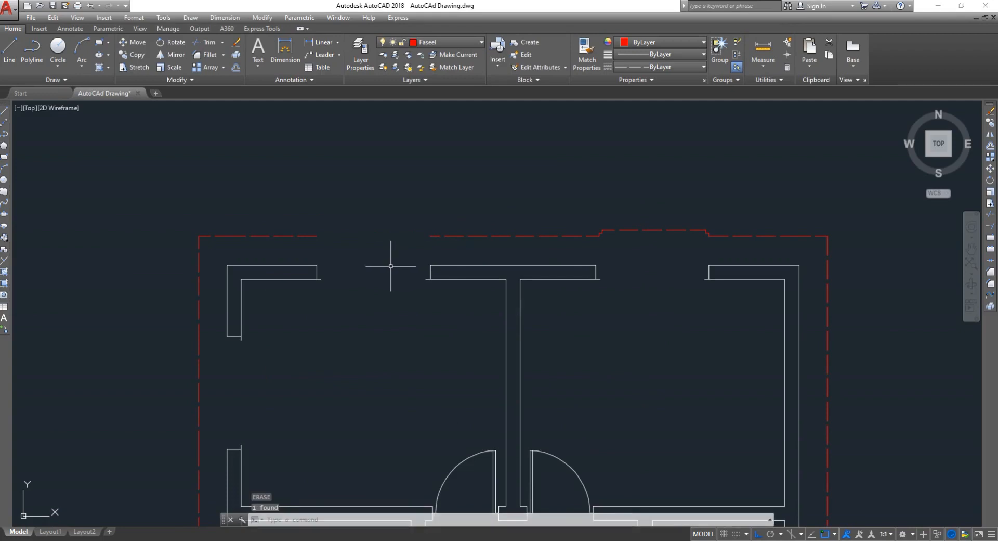
- Delete the outline segments beside the left wall's window opening and below the opening in the lowest interior wall
scroll(390, 267, down, 6)
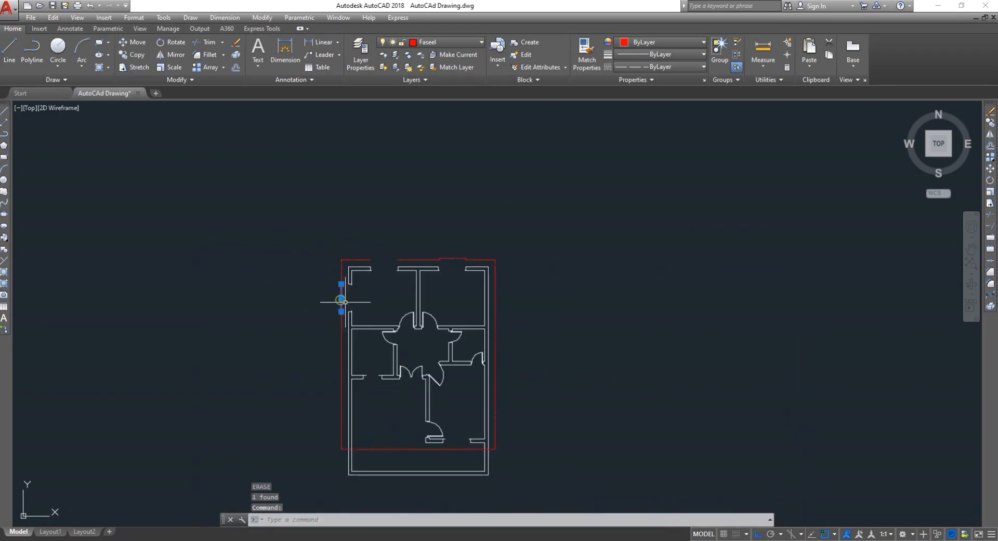
key(Delete)
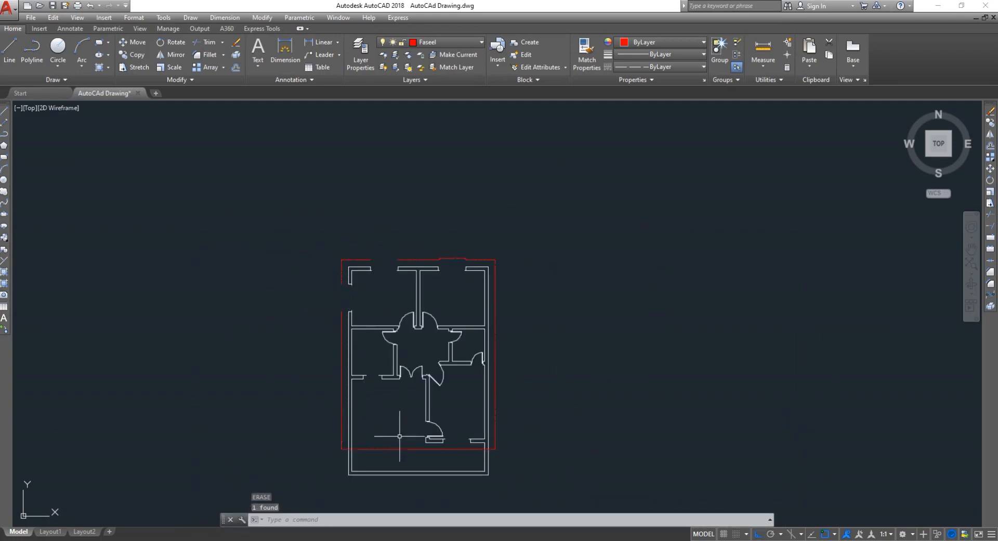
key(Delete)
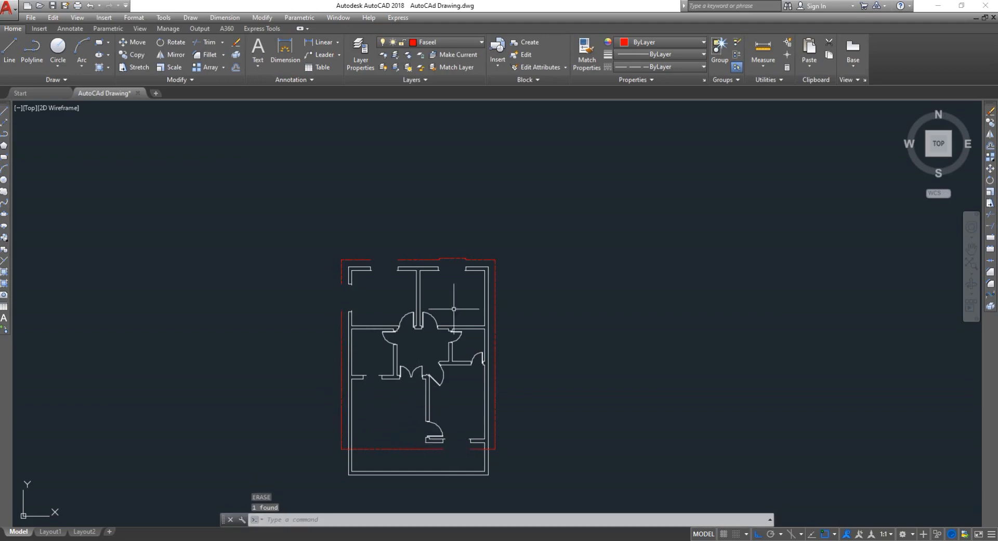
- Copy the notched outline from the upper-right opening by its lower-left end onto the left end of the gap above the upper-left opening
scroll(465, 271, up, 10)
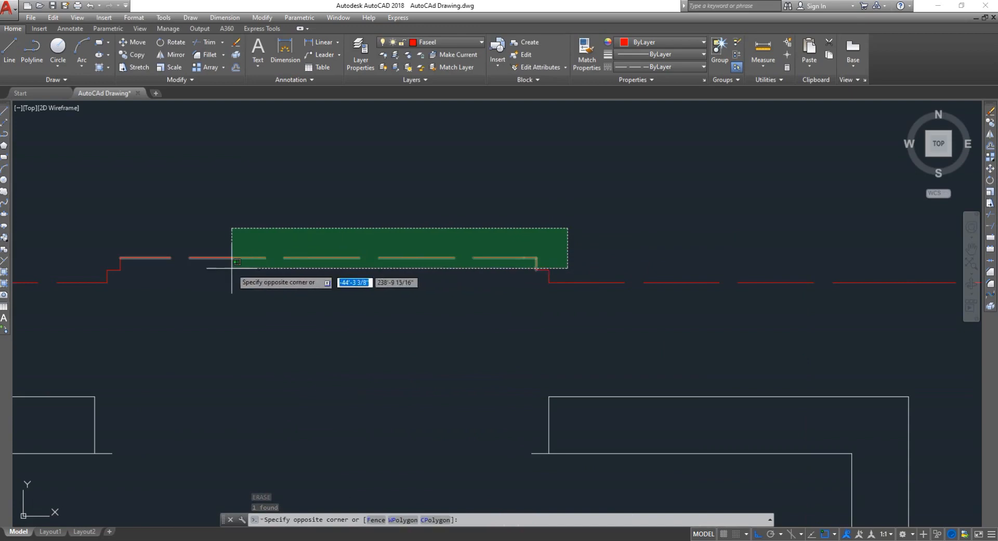
click(91, 276)
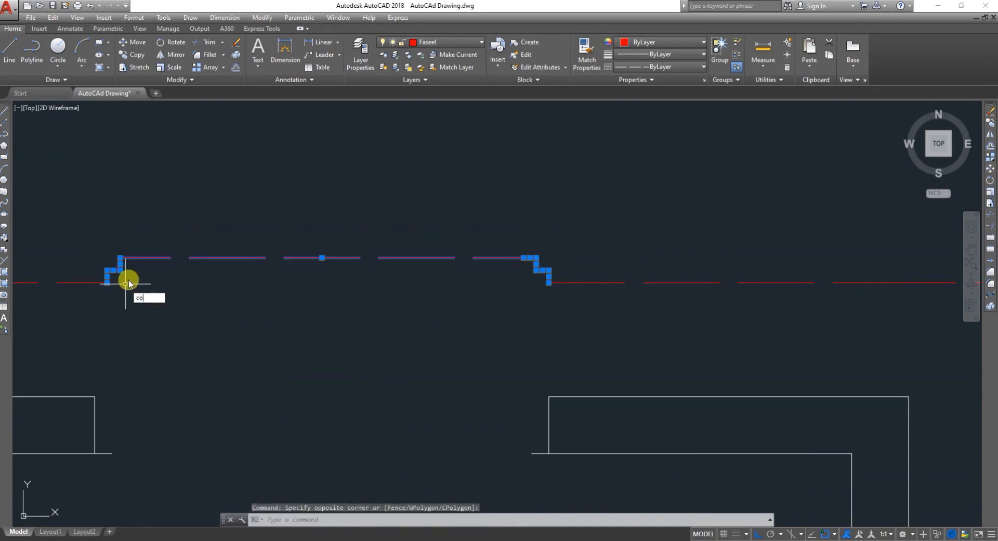
key(Return)
click(107, 282)
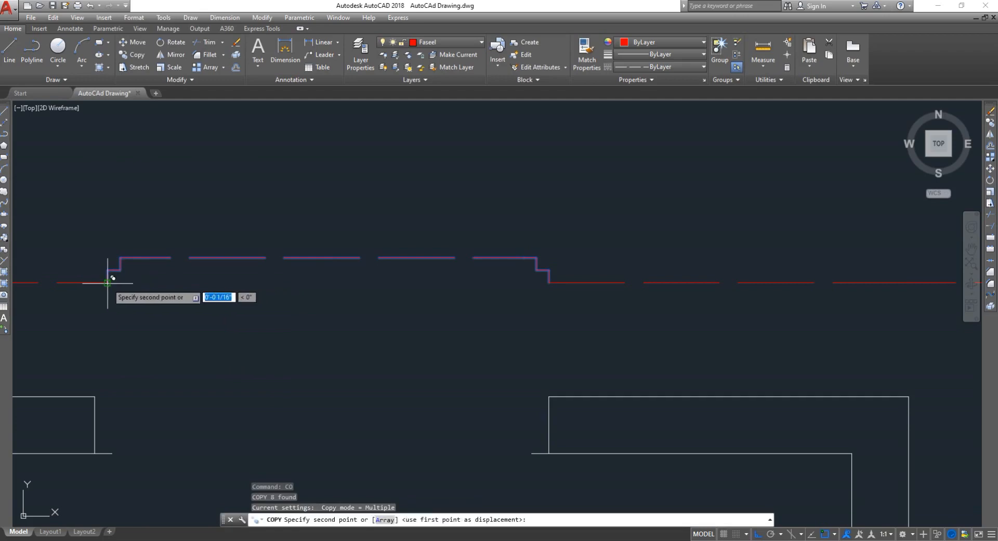
scroll(107, 283, down, 10)
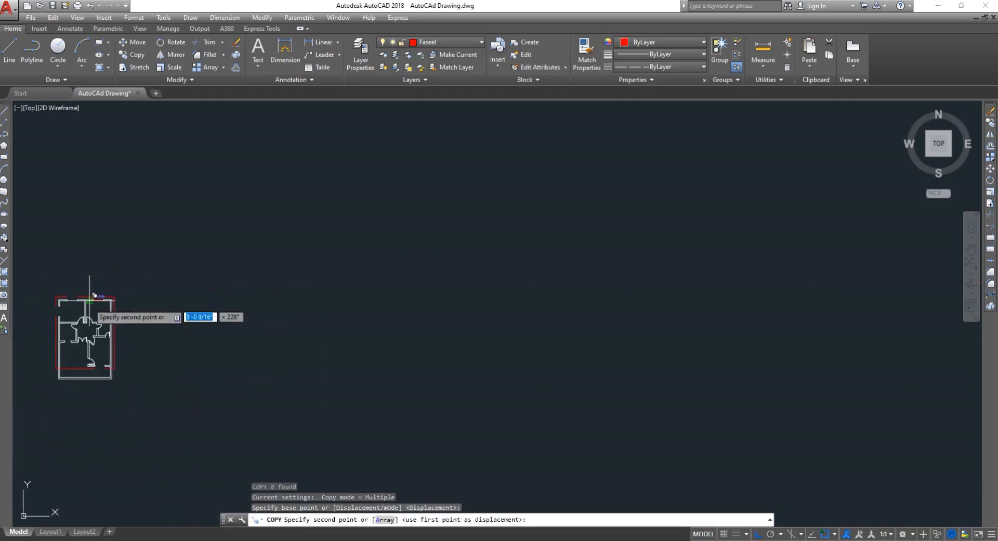
scroll(93, 292, up, 6)
scroll(96, 291, down, 2)
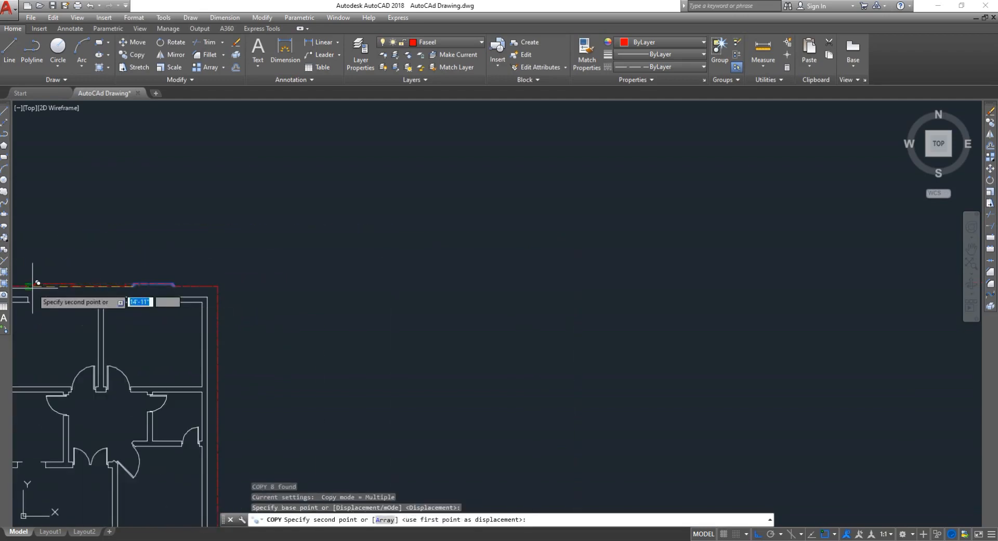
scroll(32, 284, up, 3)
scroll(40, 294, down, 6)
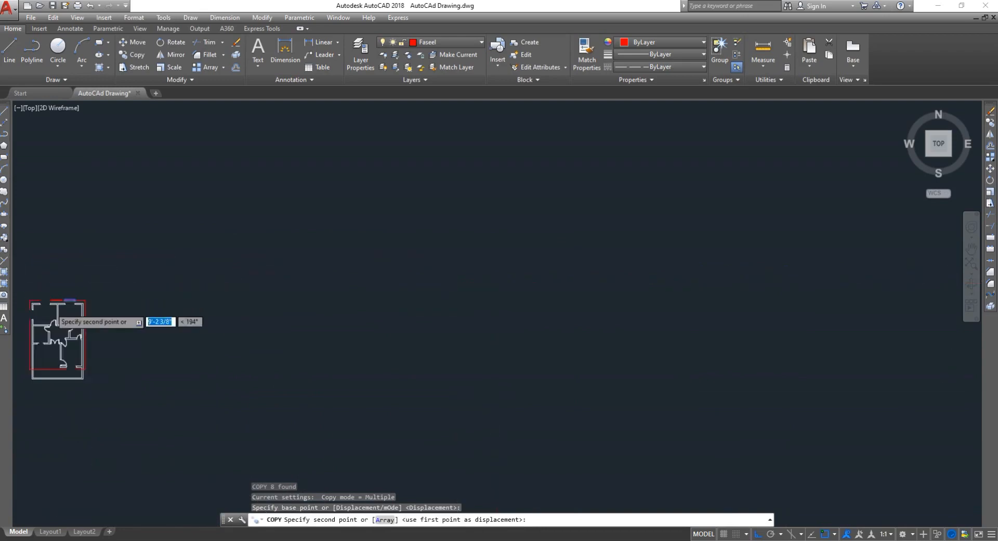
scroll(37, 290, up, 5)
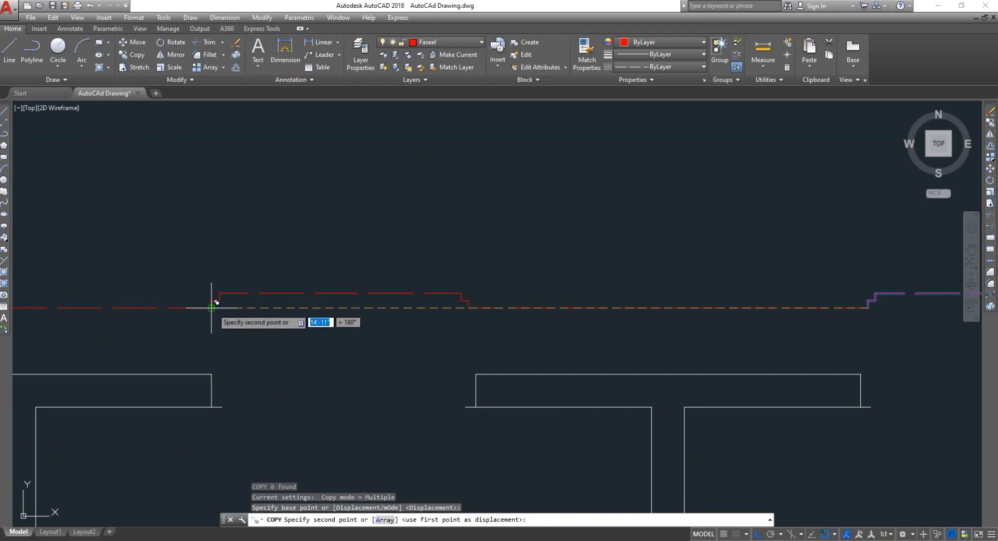
click(212, 308)
key(Escape)
- Copy the notched outline from the upper-right opening by its lower-left end onto the lower end of the gap beside the left wall's opening
scroll(460, 269, down, 3)
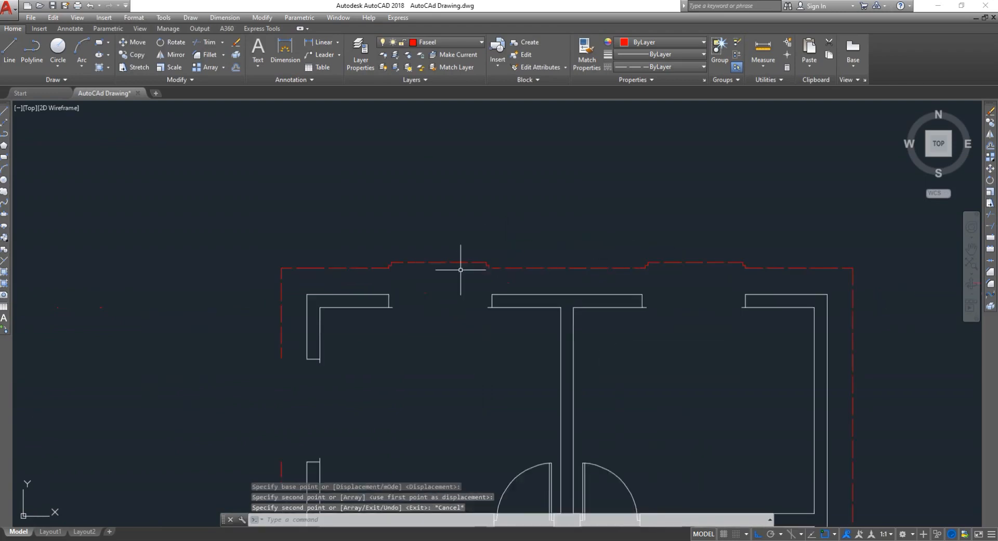
scroll(772, 251, up, 4)
click(725, 251)
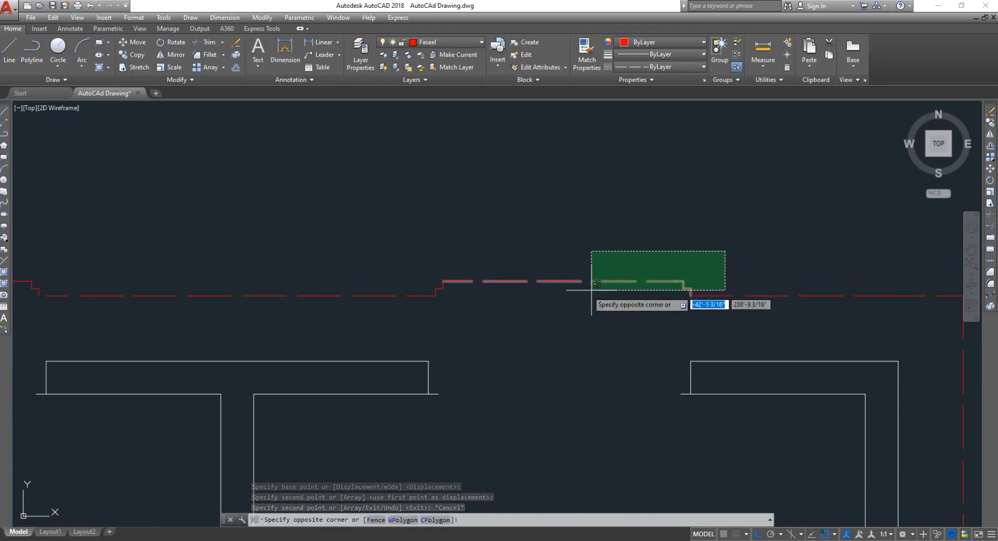
click(432, 292)
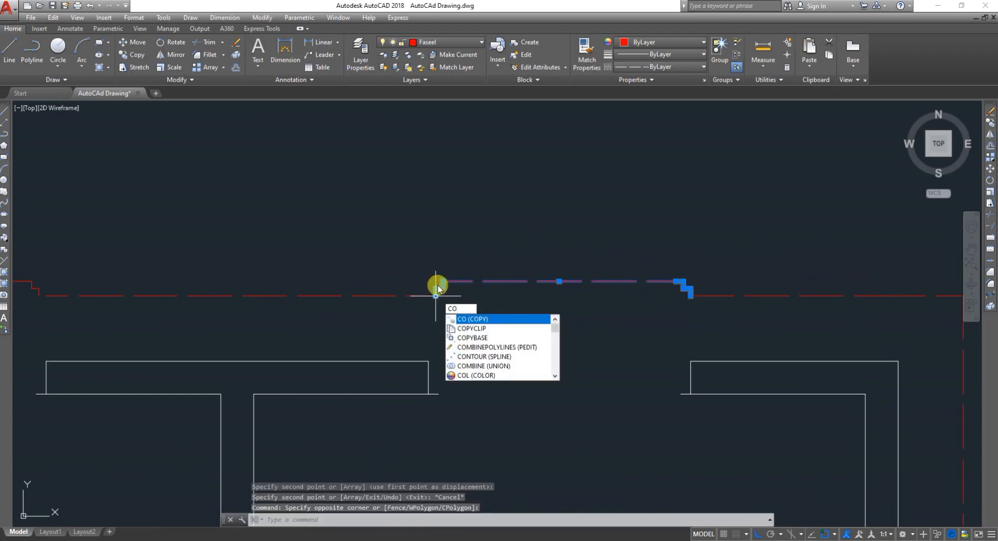
key(Return)
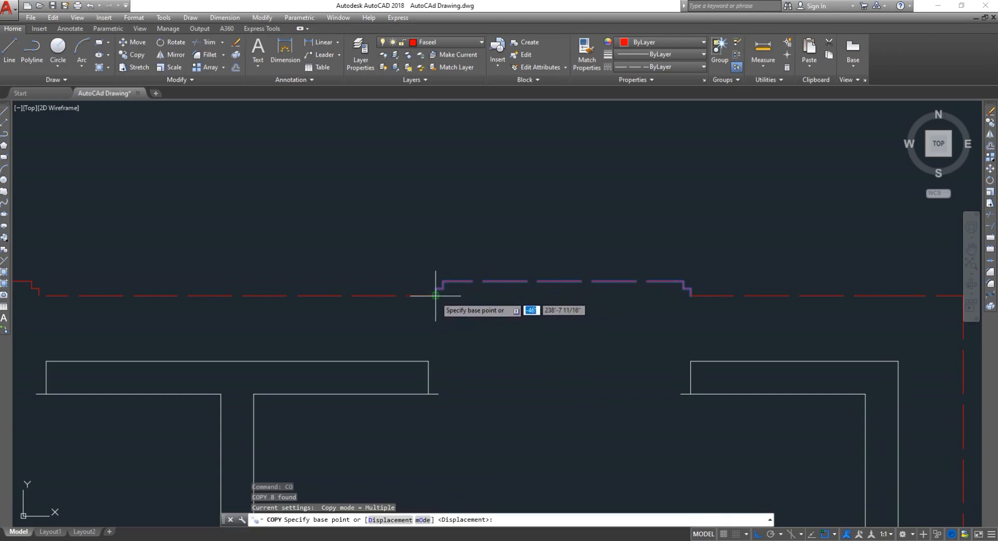
click(435, 295)
scroll(421, 327, down, 5)
scroll(289, 378, up, 2)
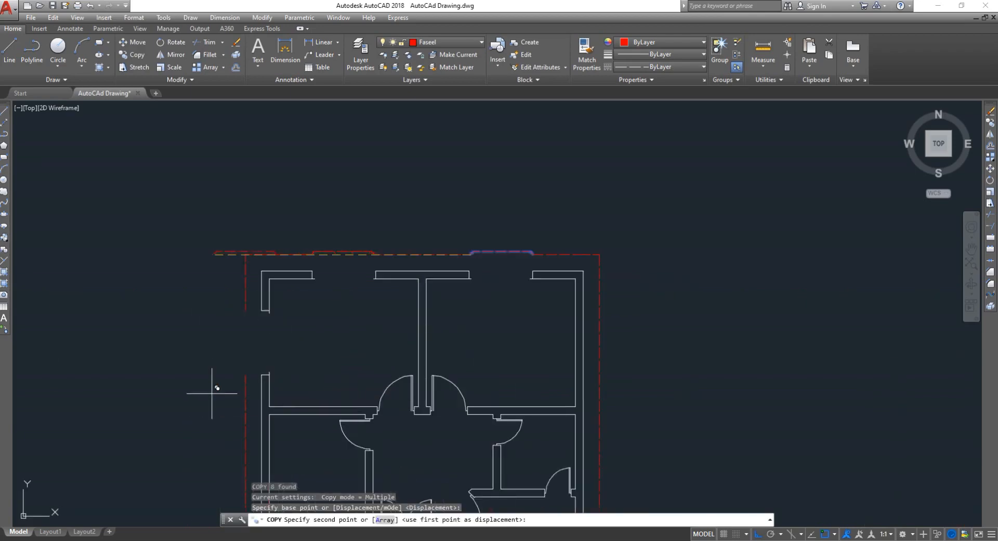
scroll(212, 393, up, 6)
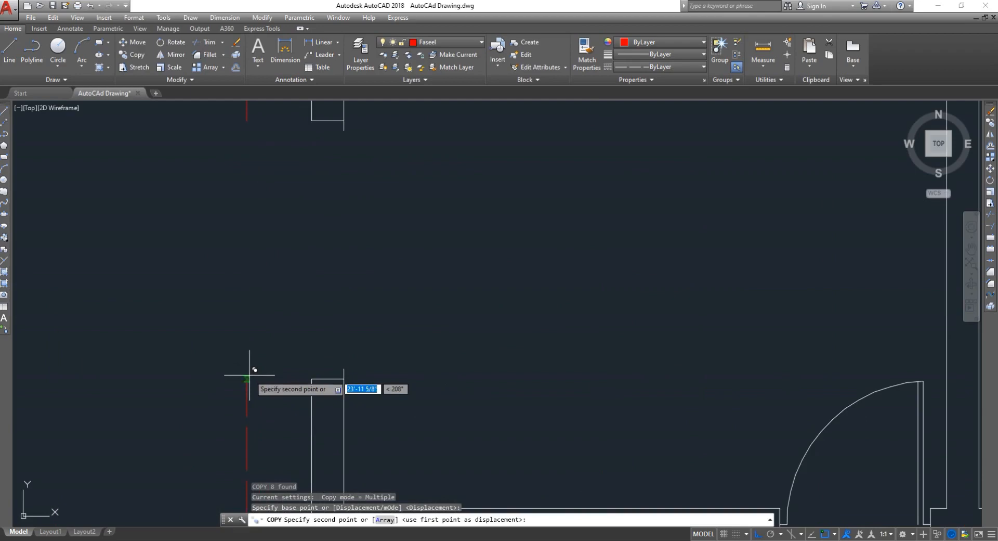
click(234, 379)
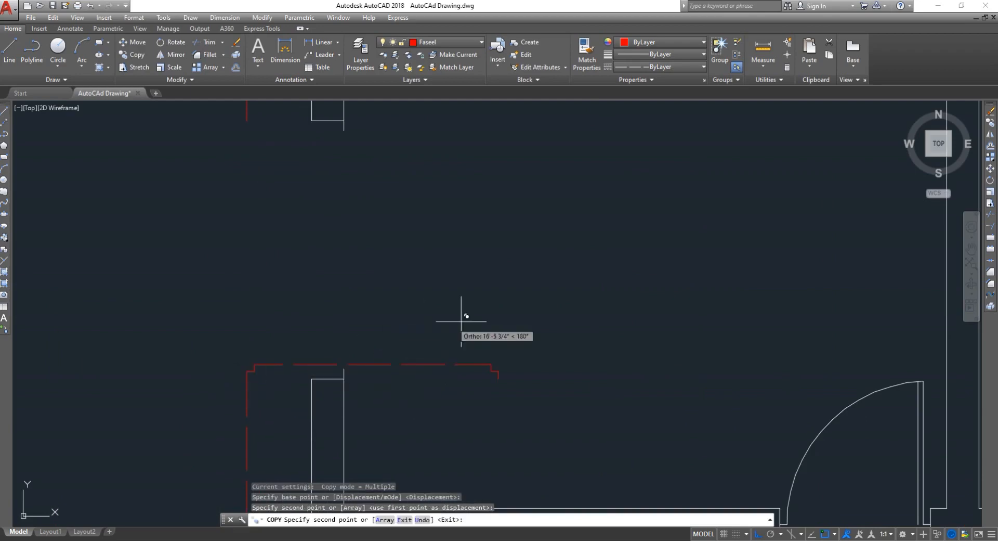
key(Escape)
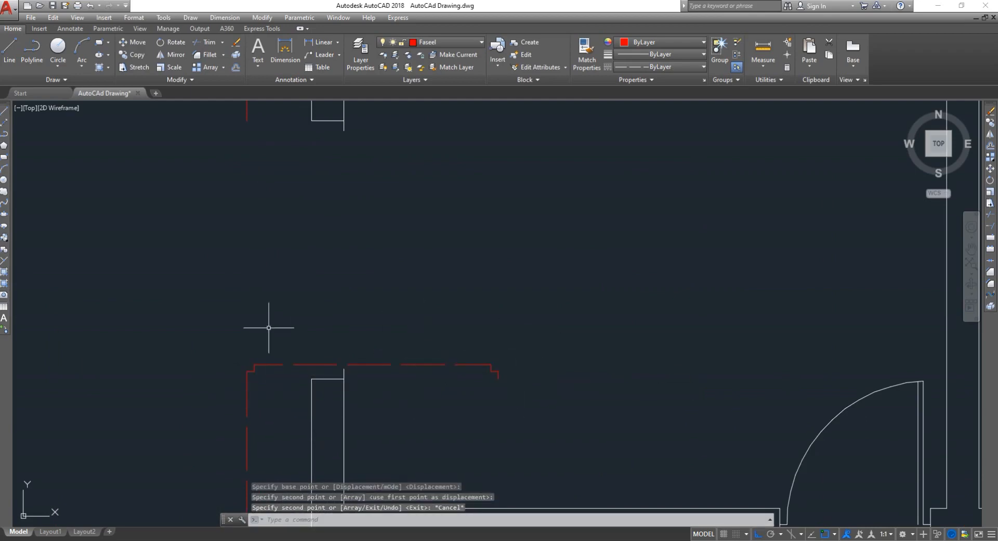
- Rotate the copied notched outline, including its short end segments, 90° about its left end to run along the left wall's opening
click(206, 320)
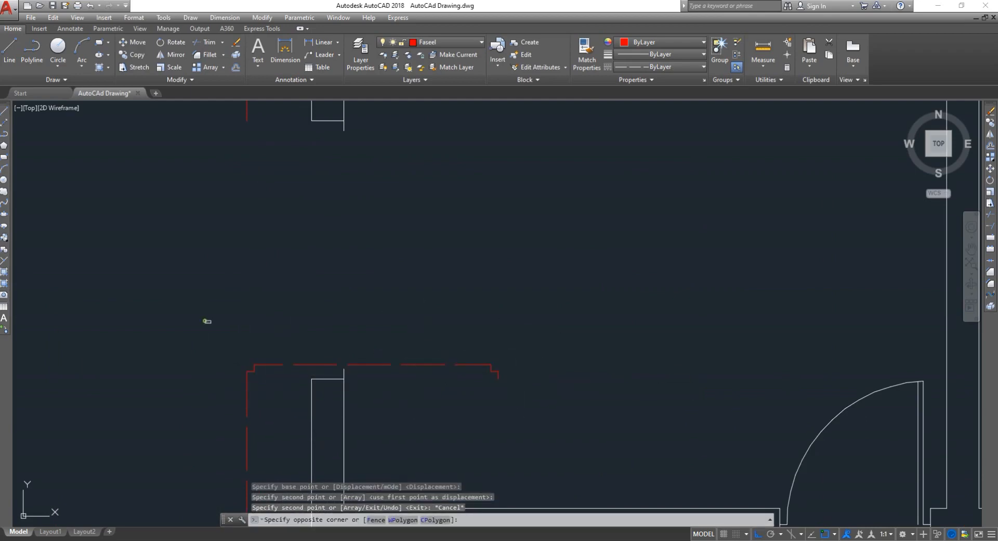
click(521, 369)
scroll(477, 384, up, 4)
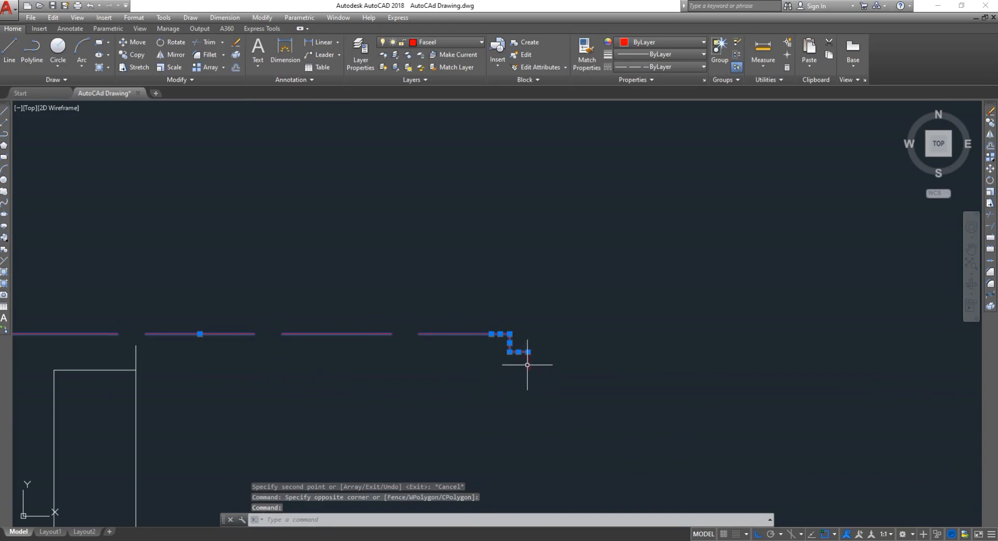
click(527, 364)
click(527, 363)
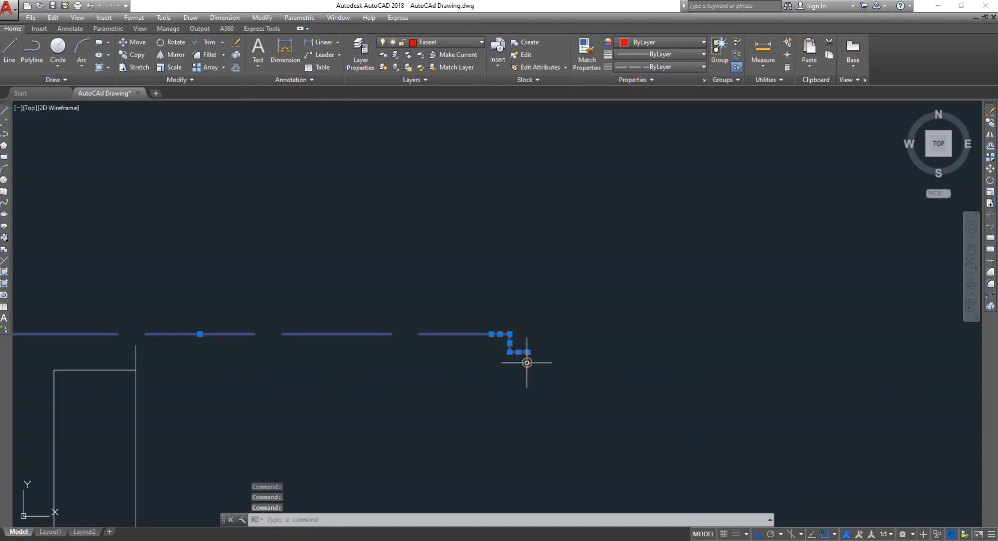
click(525, 370)
click(552, 377)
click(550, 369)
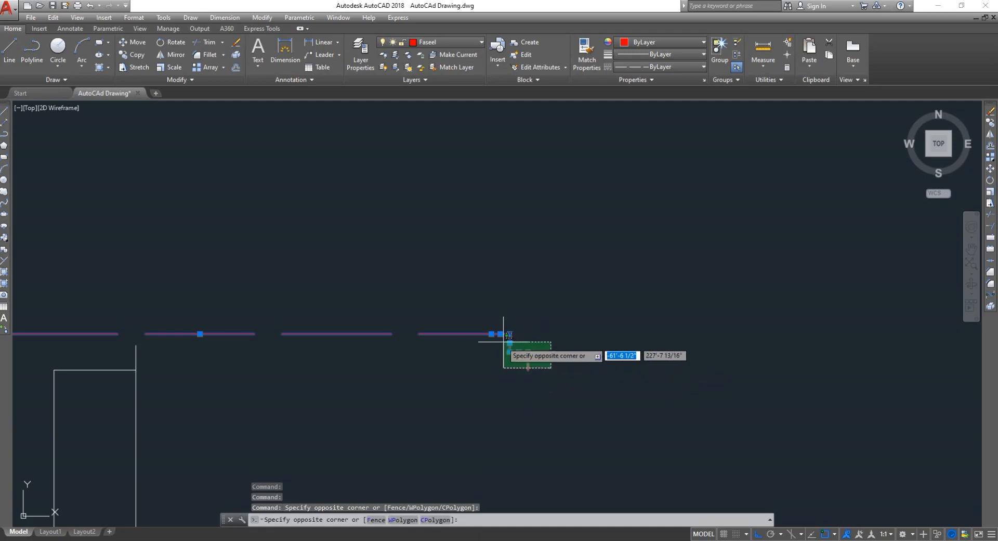
click(501, 342)
scroll(442, 349, down, 3)
scroll(214, 348, up, 5)
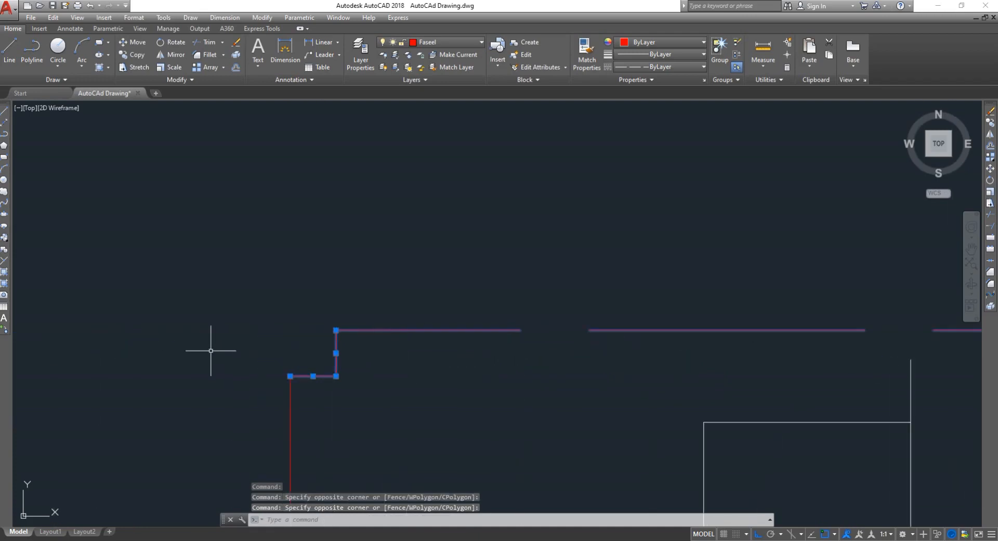
scroll(298, 380, down, 5)
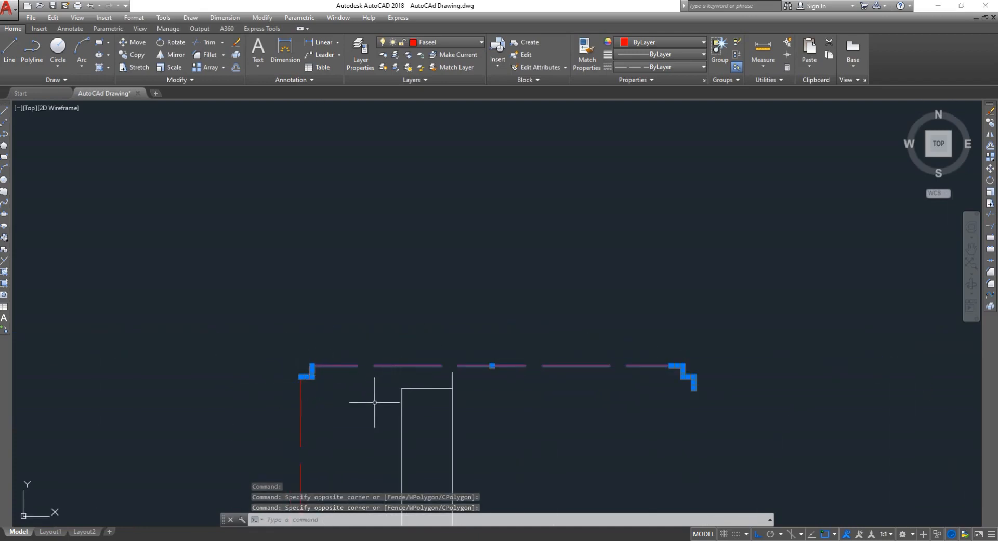
text(ro)
key(Return)
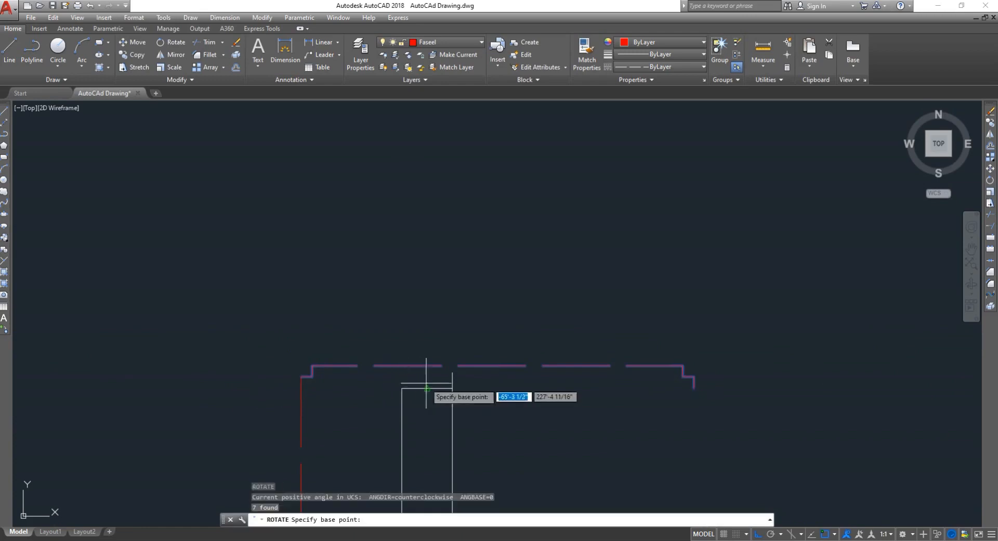
click(301, 374)
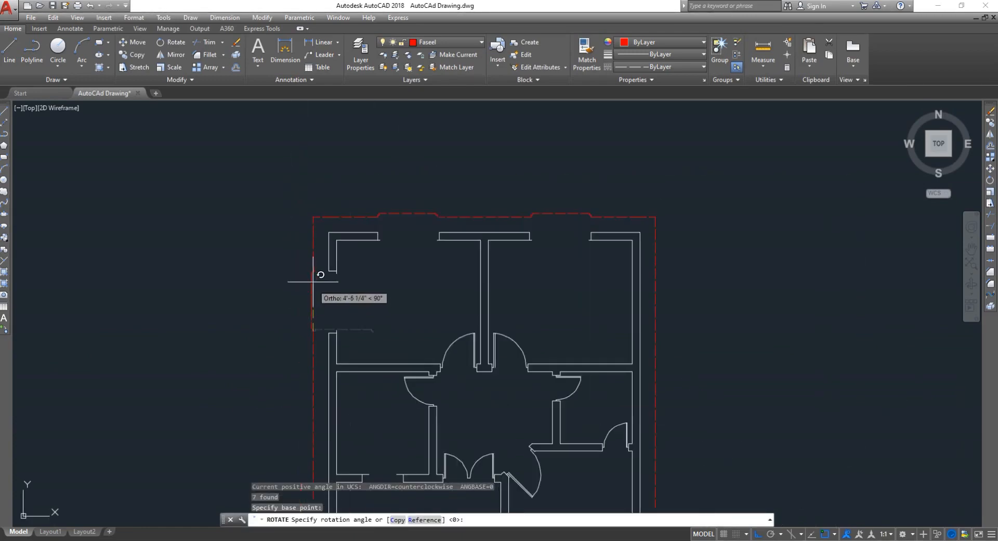
click(300, 262)
- Select all segments of the rotated notched outline beside the left wall's opening
scroll(302, 322, up, 4)
scroll(320, 281, down, 2)
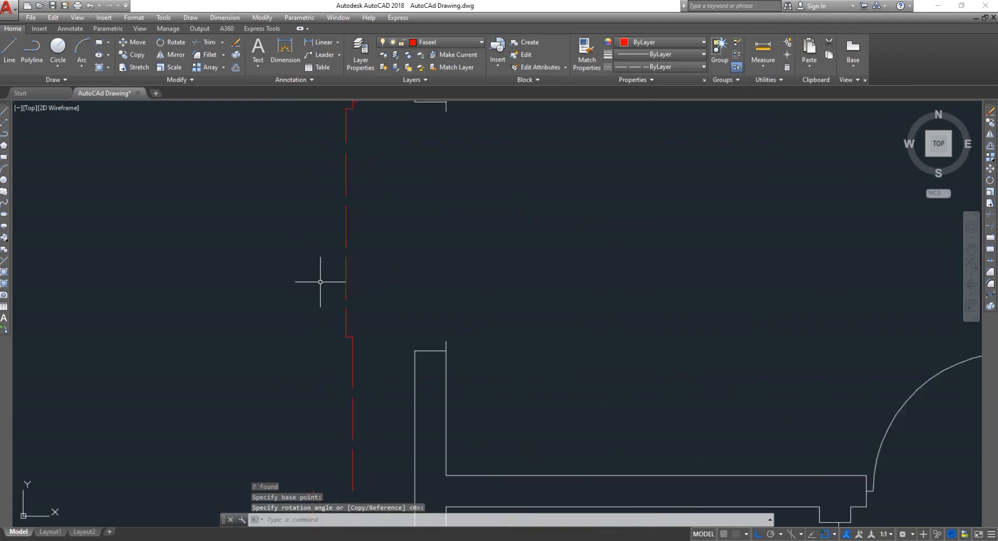
scroll(331, 188, up, 3)
scroll(332, 187, down, 3)
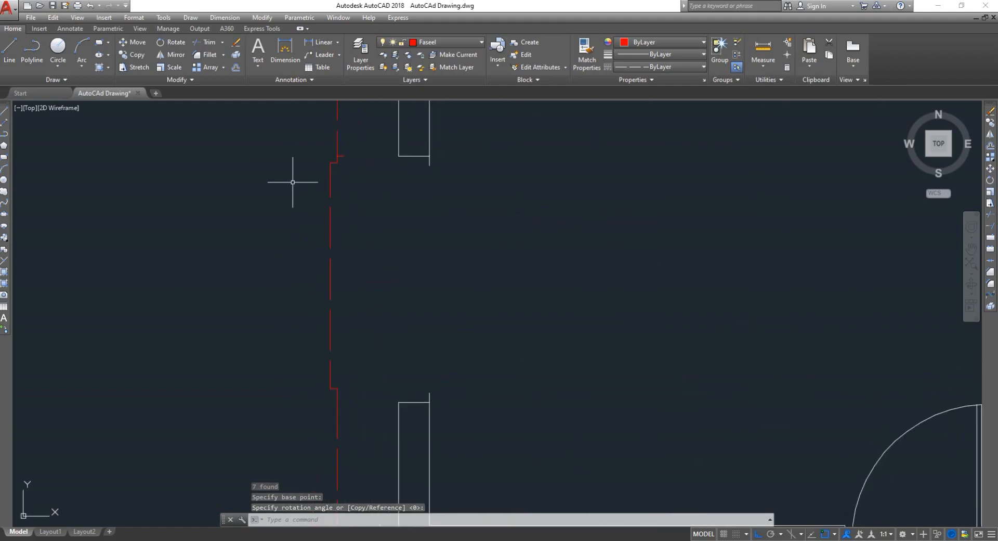
click(282, 143)
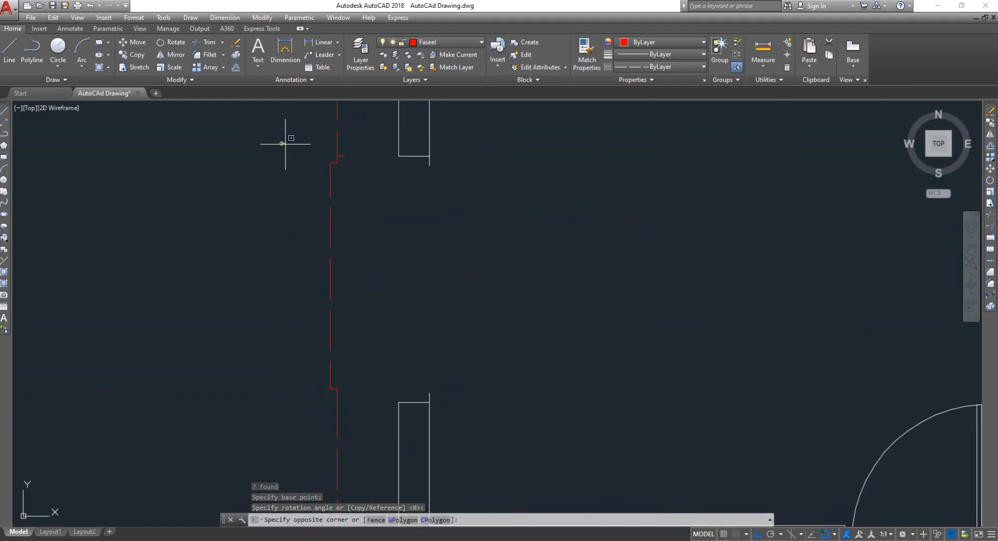
click(350, 396)
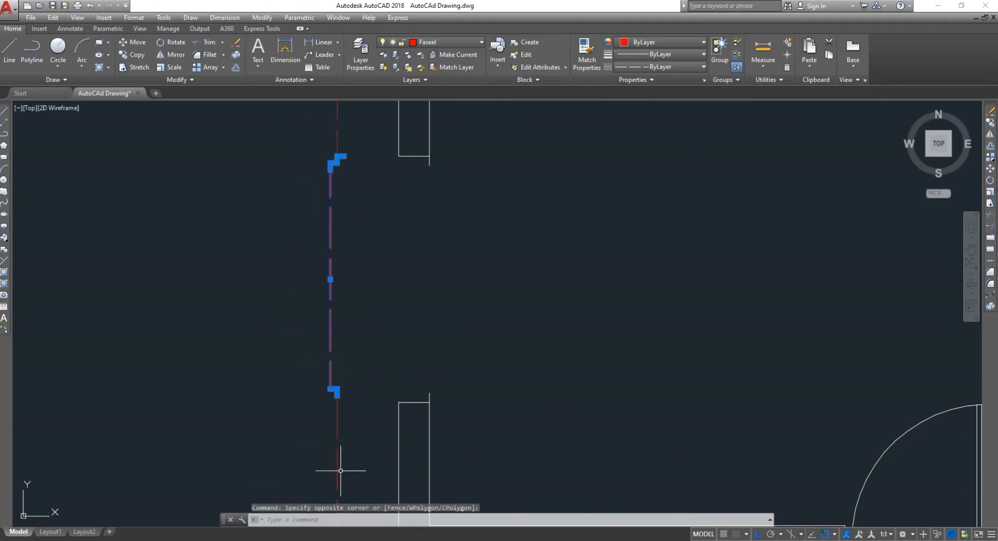
text(mo)
key(Return)
scroll(354, 467, up, 2)
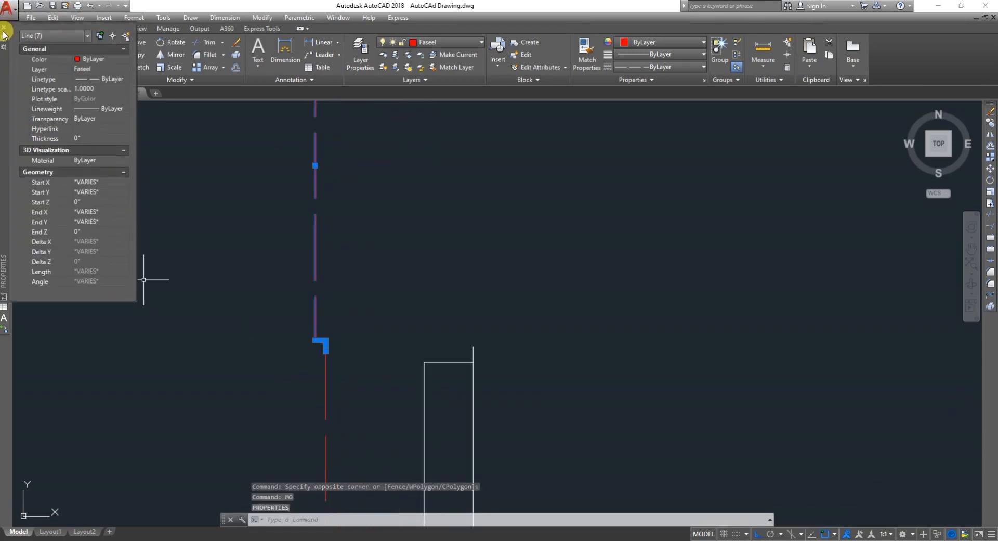
scroll(214, 291, down, 4)
scroll(239, 296, up, 2)
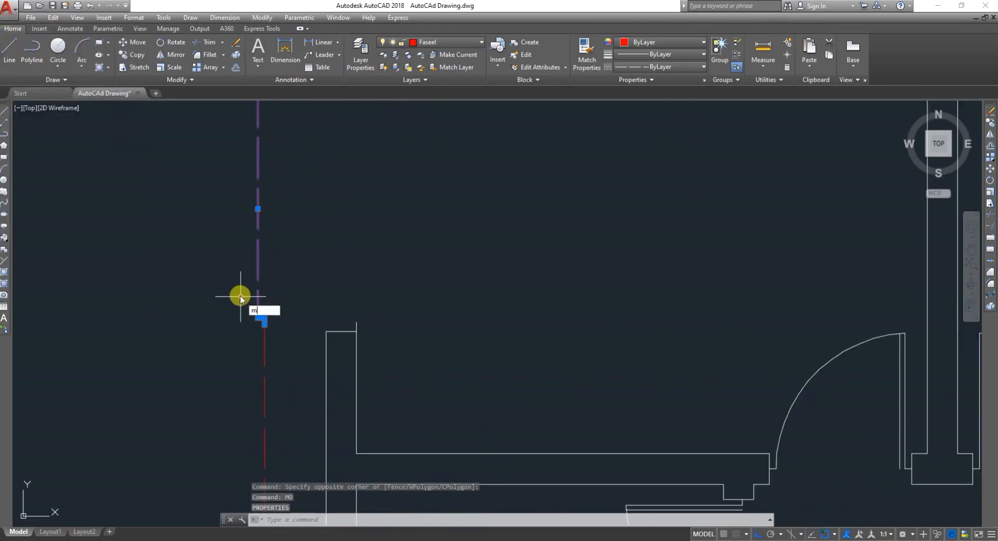
- Move the rotated notched outline horizontally away from the left wall, using its lower end as the base point
text(mo)
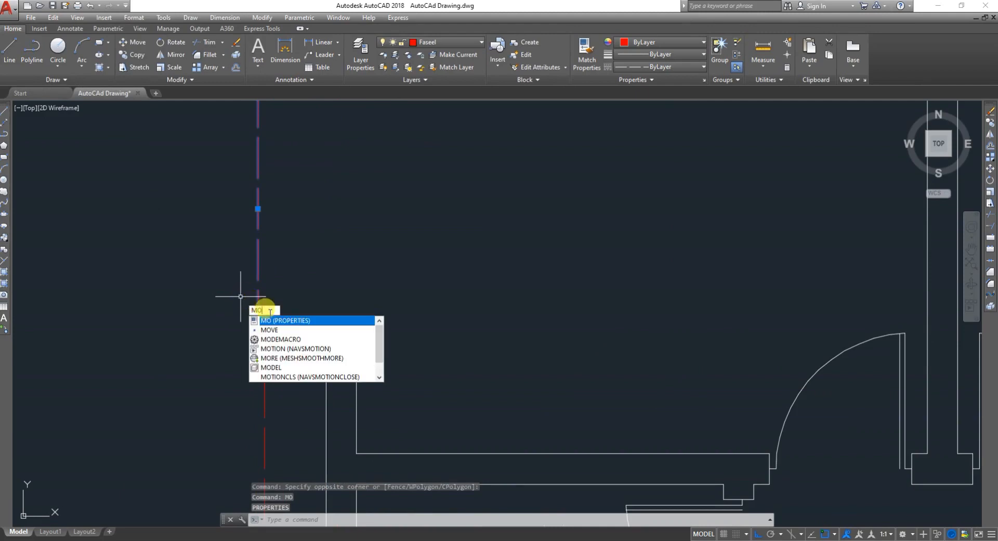
key(Down)
key(Return)
scroll(250, 322, up, 3)
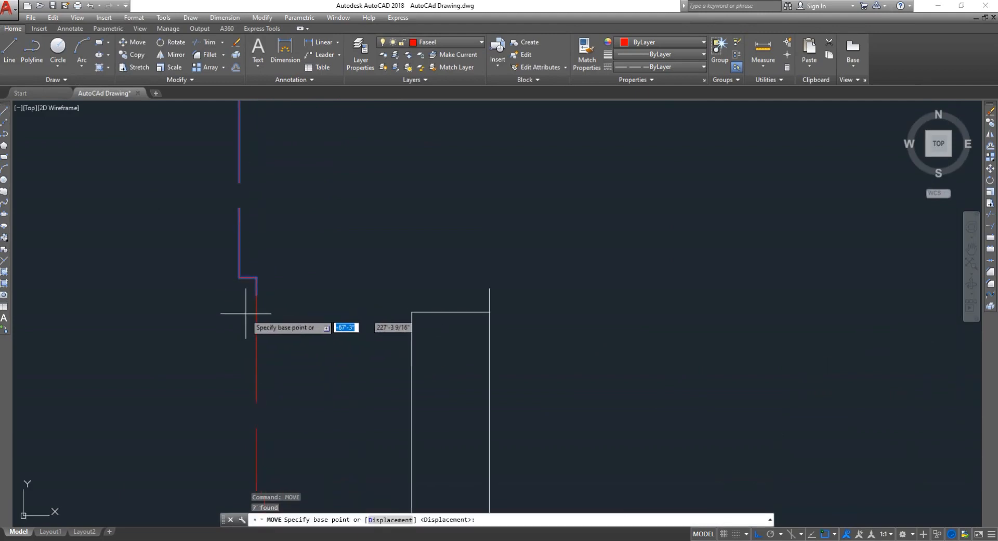
click(257, 290)
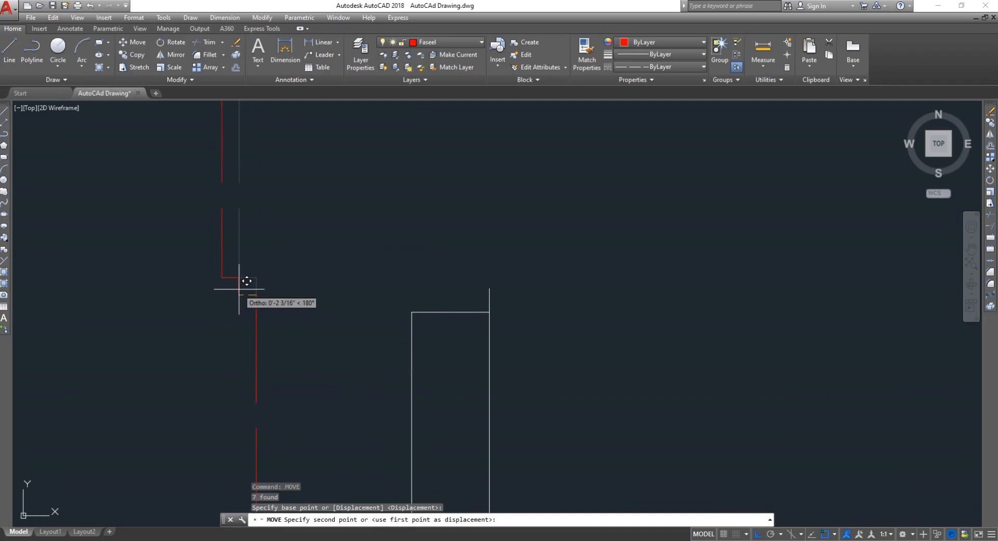
scroll(244, 285, down, 8)
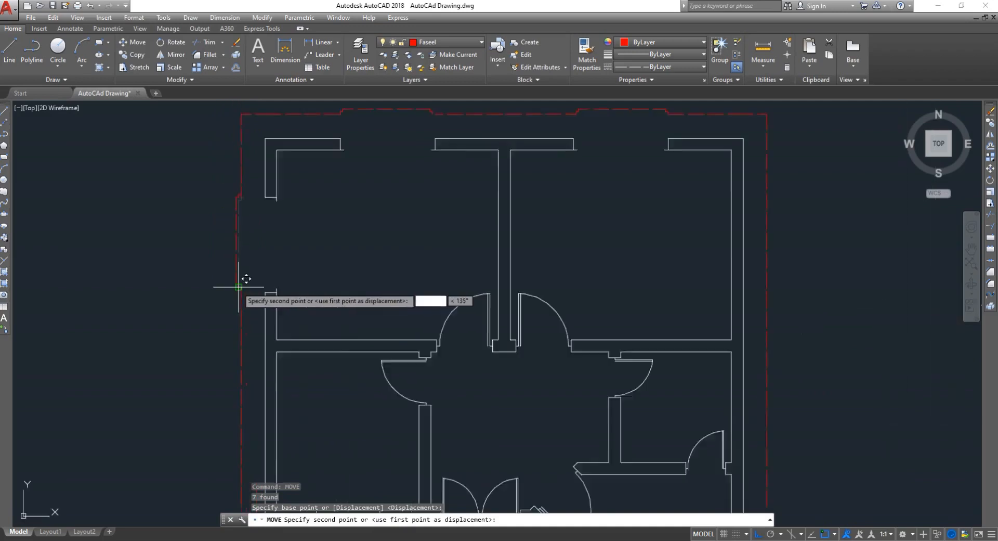
scroll(236, 283, up, 5)
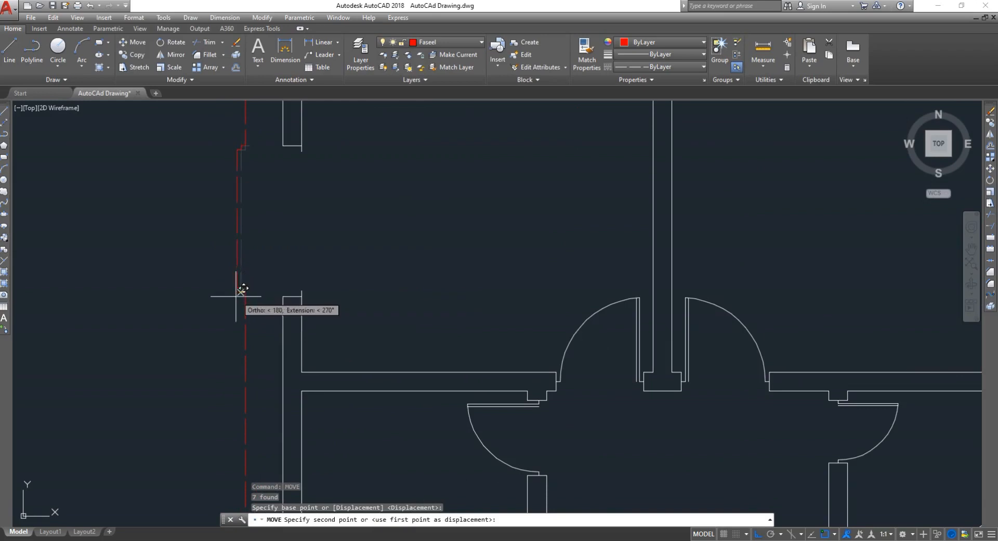
click(233, 297)
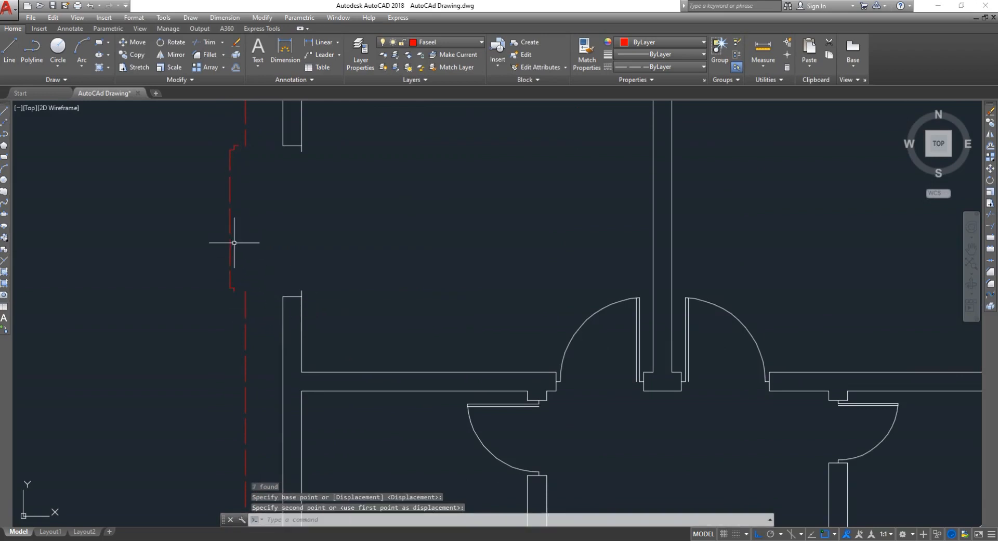
- Move the short vertical segment above the lower left outline line by its lower end onto the notched outline's lower end
scroll(243, 308, up, 5)
click(232, 277)
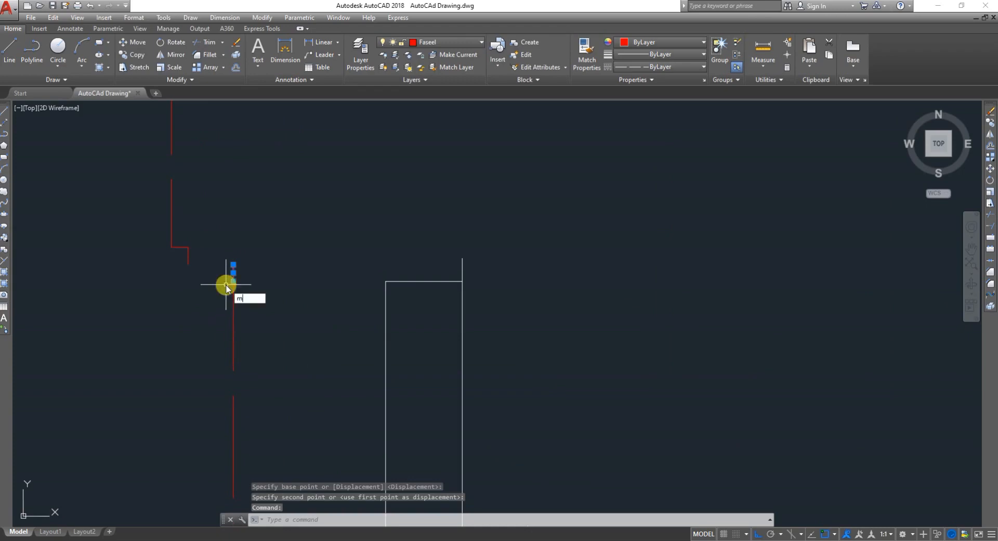
key(Return)
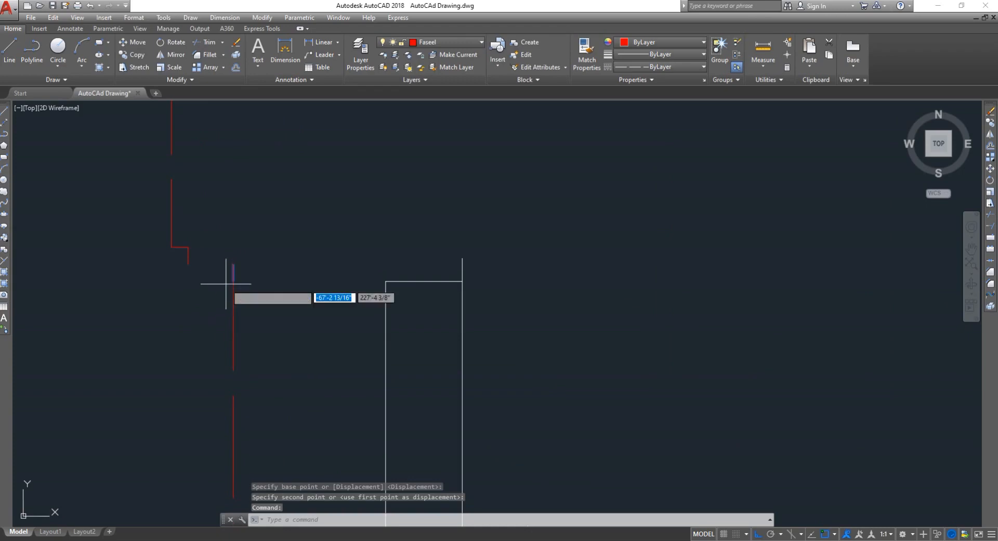
click(233, 282)
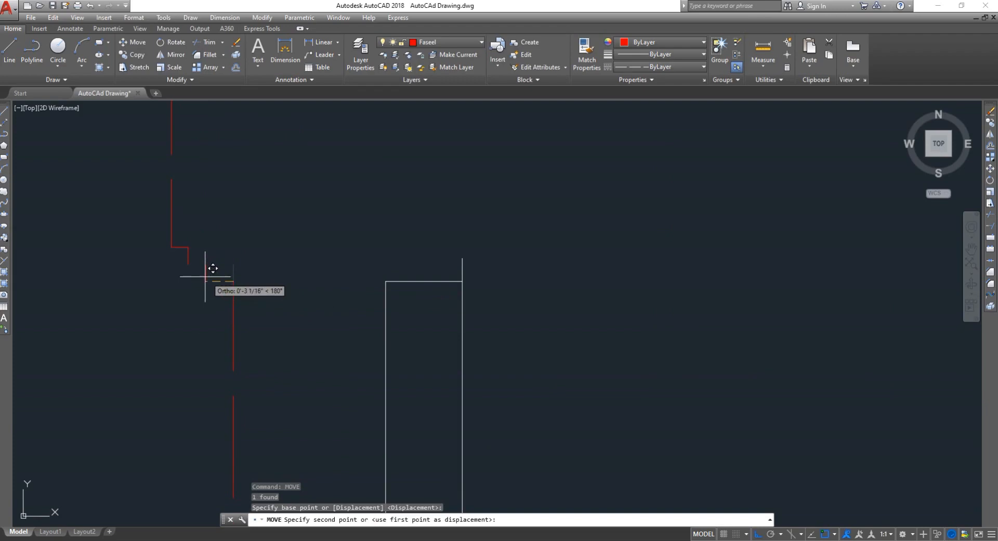
click(188, 264)
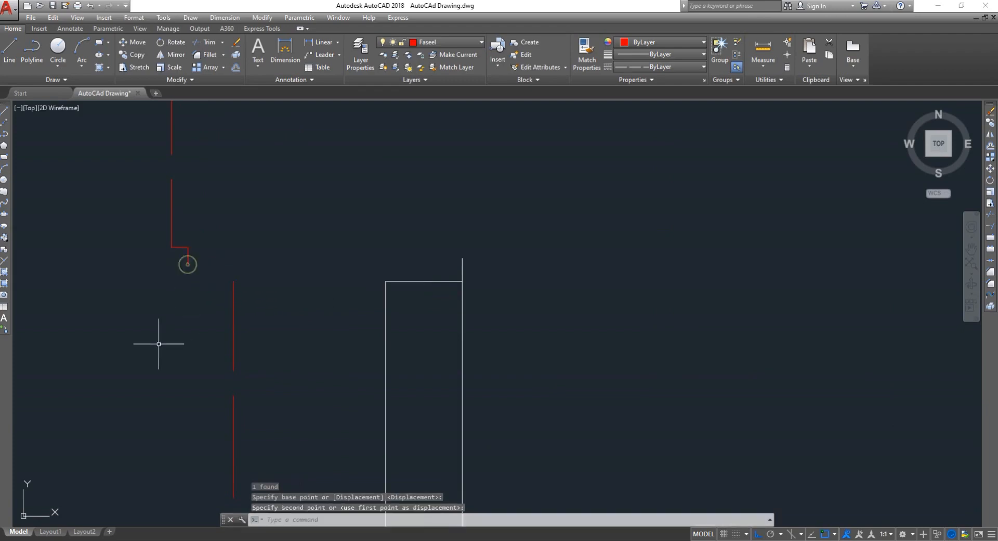
click(233, 287)
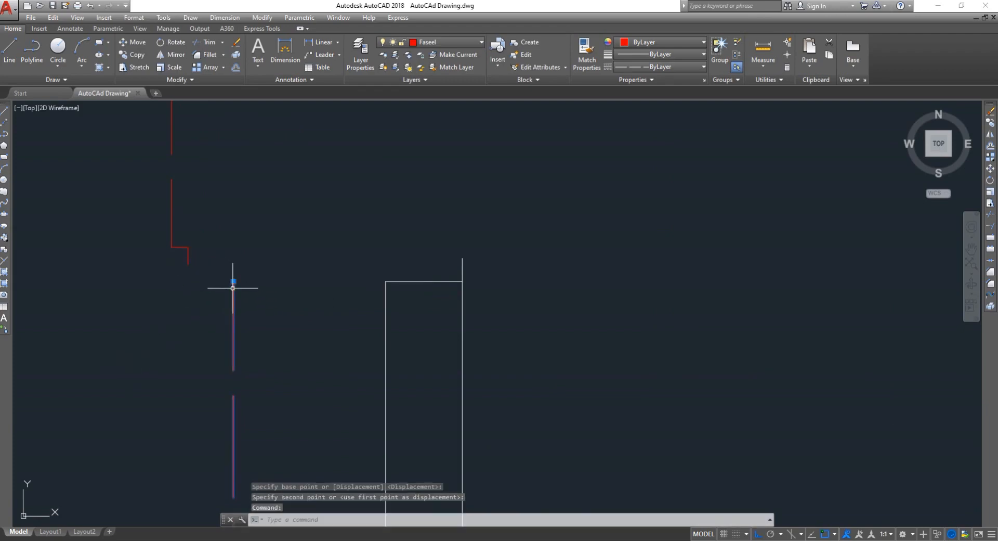
scroll(198, 285, down, 3)
key(Escape)
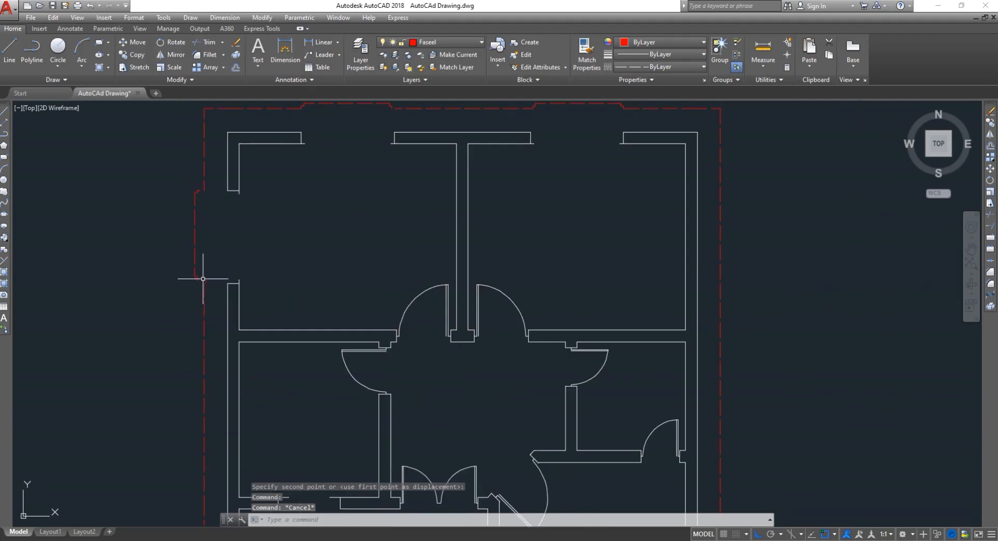
scroll(192, 227, up, 2)
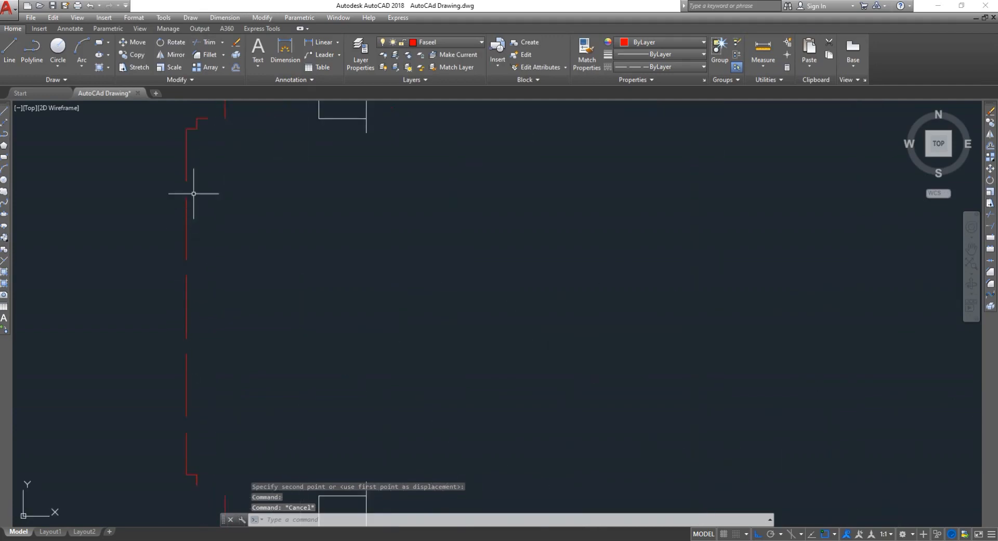
- Select all segments of the notched outline beside the left wall's opening, including the short horizontal segment at its upper end
click(144, 167)
click(182, 321)
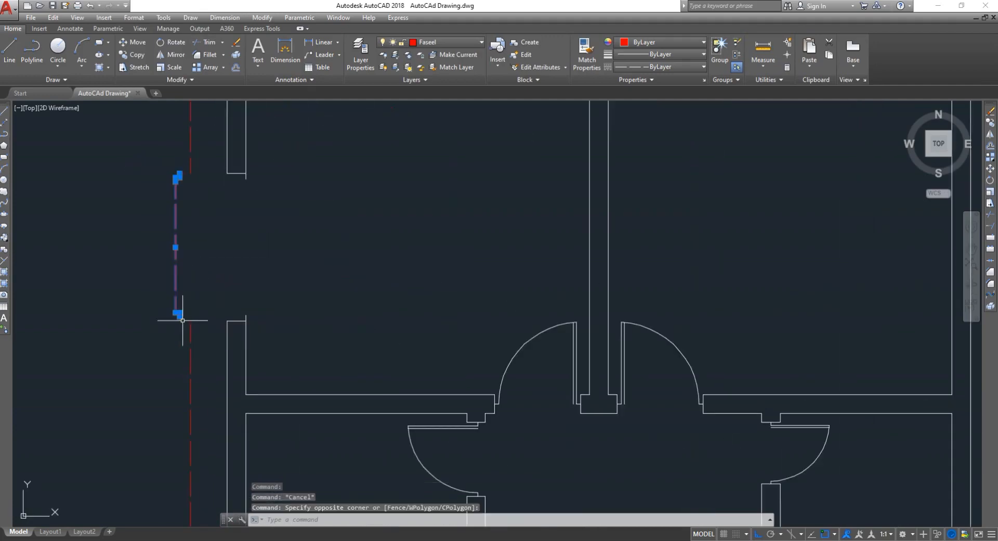
scroll(130, 200, up, 4)
click(145, 194)
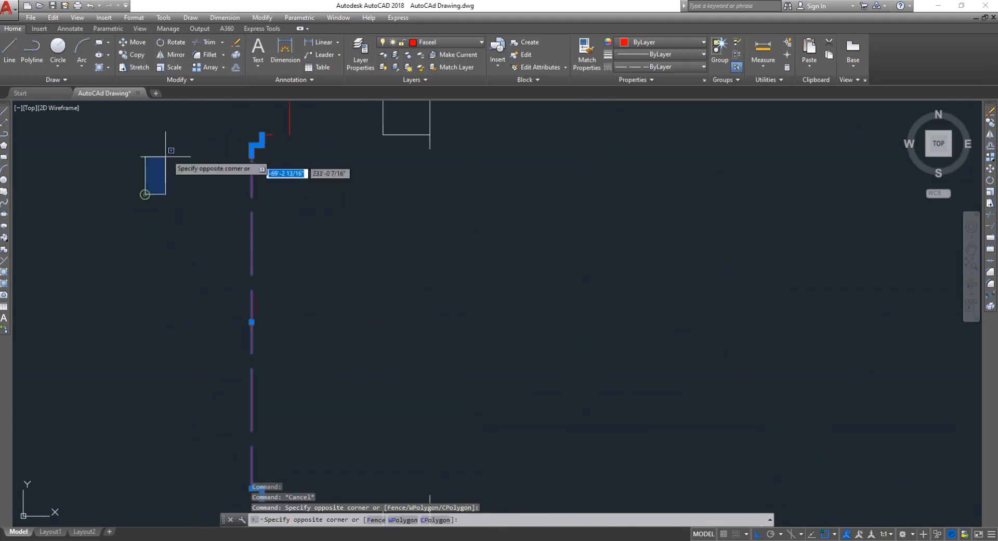
click(276, 122)
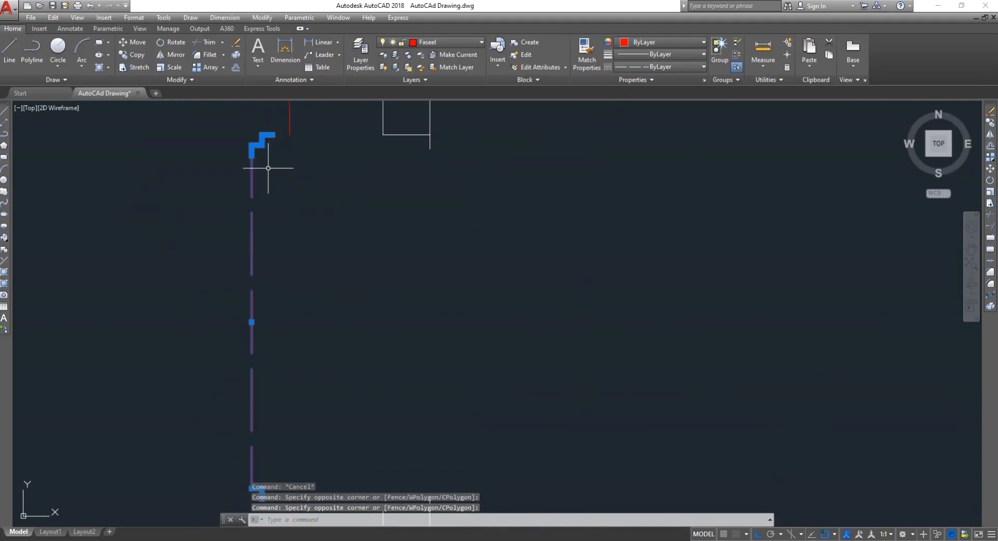
text(mo)
key(Return)
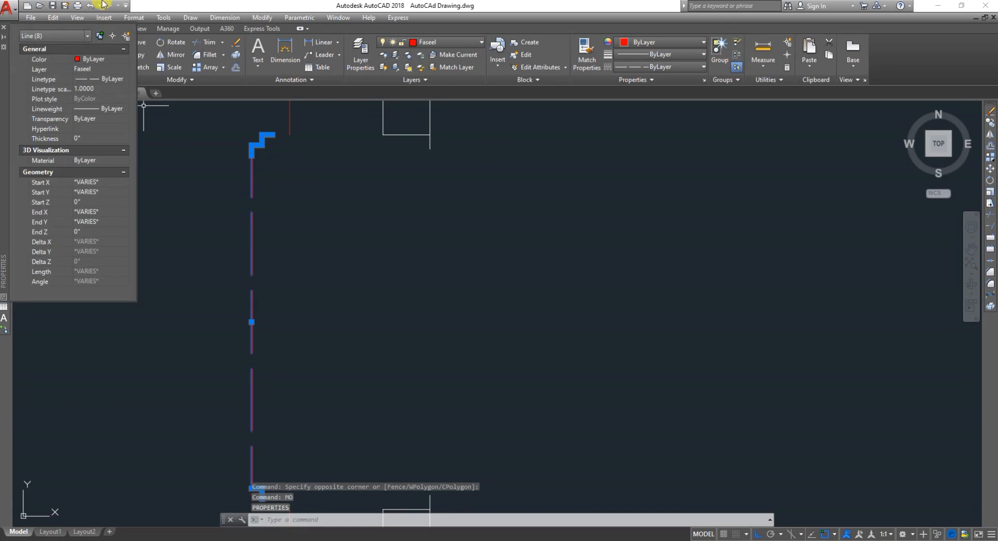
click(5, 32)
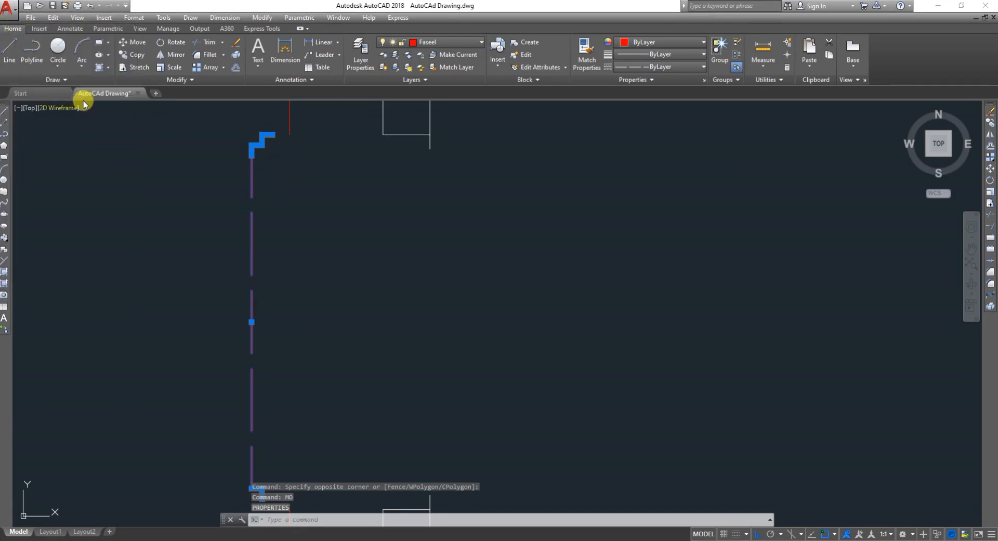
- Move the selected notched outline by its upper end onto the lower end of the red outline line above the left wall's opening
text(mo)
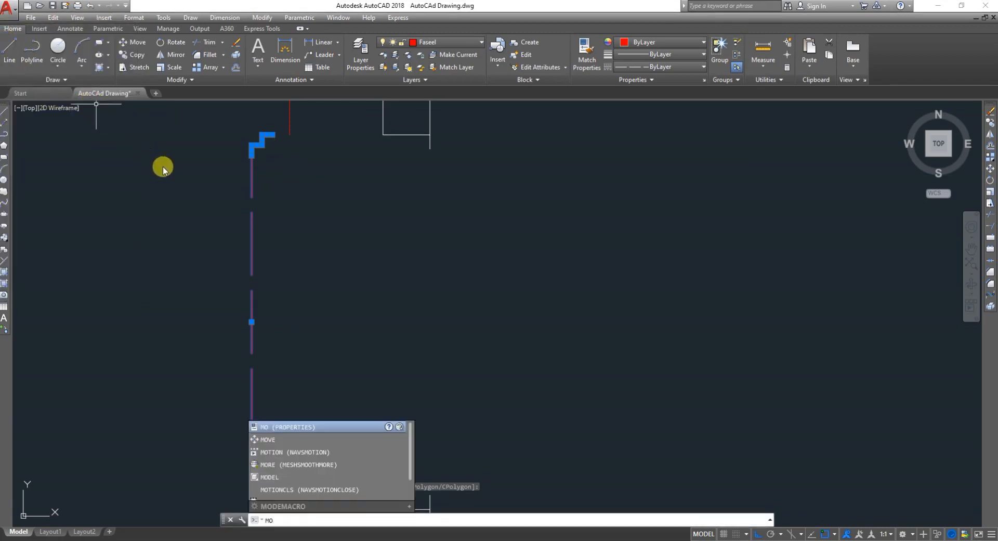
text(v)
key(Return)
scroll(279, 156, up, 3)
scroll(255, 181, down, 3)
scroll(234, 151, down, 2)
scroll(260, 156, up, 5)
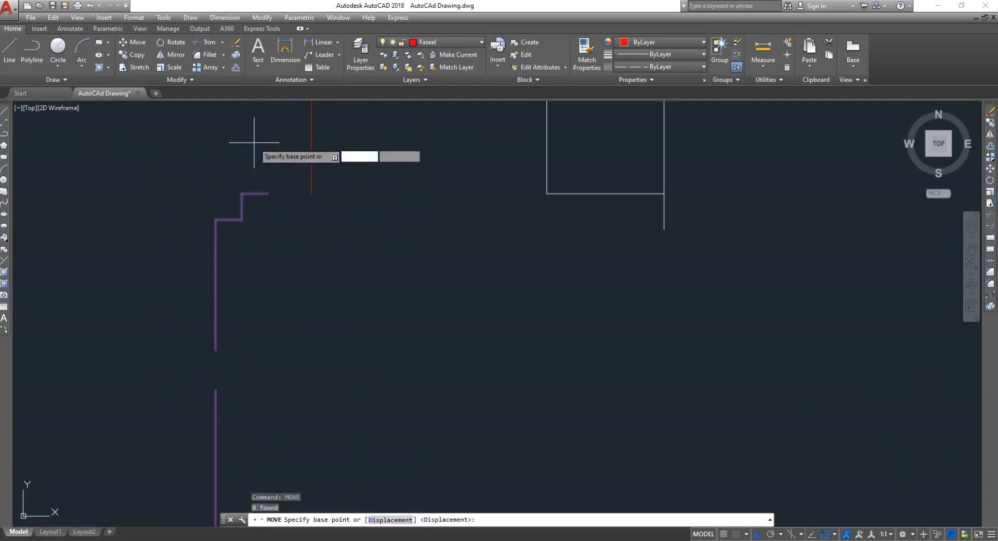
click(268, 193)
click(311, 194)
scroll(299, 218, down, 4)
key(Escape)
- Examine the red outline around the floor plan, including the gap at the lower wall's opening and the upper right notch
scroll(307, 276, down, 5)
scroll(305, 312, down, 3)
scroll(312, 380, up, 3)
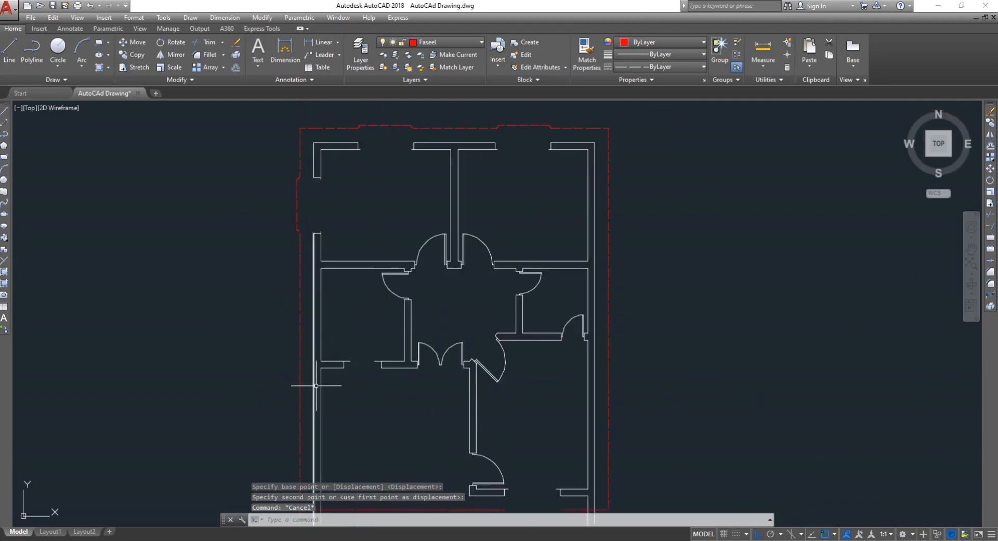
scroll(323, 389, down, 4)
scroll(326, 442, up, 2)
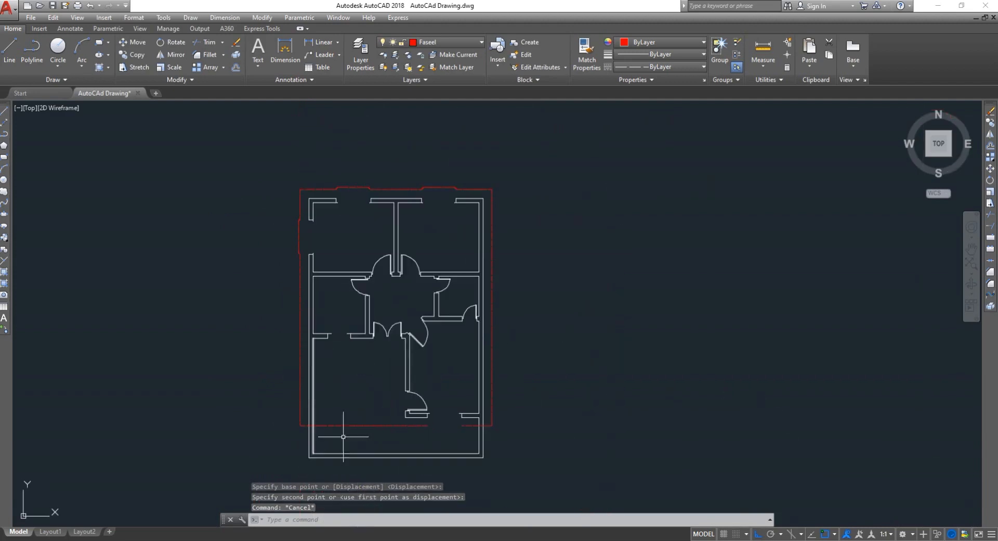
scroll(448, 300, up, 5)
scroll(414, 301, up, 2)
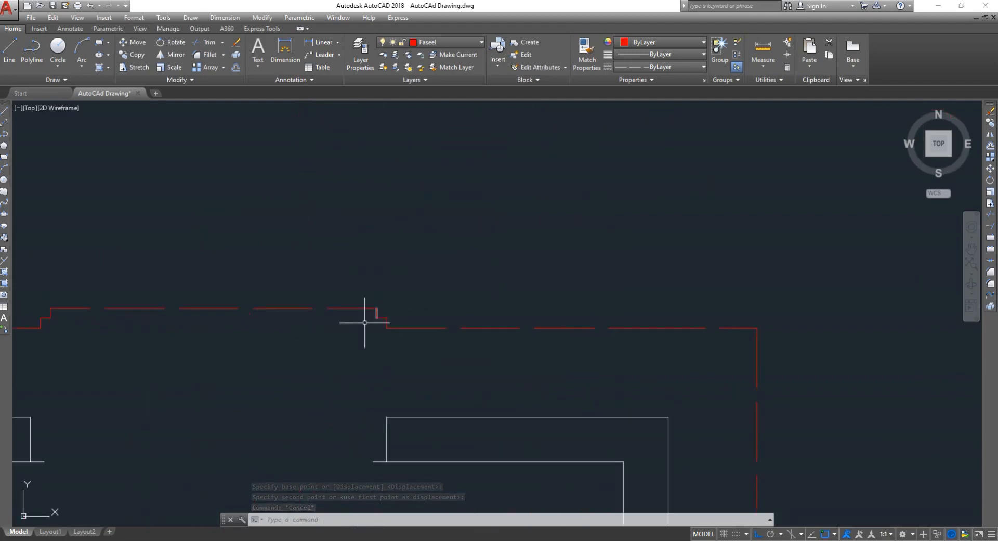
click(409, 287)
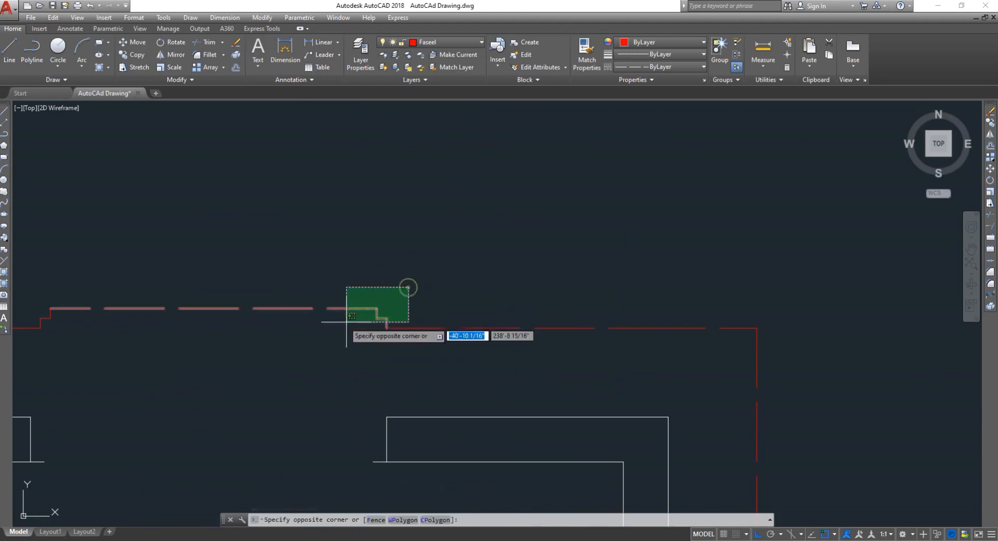
click(32, 318)
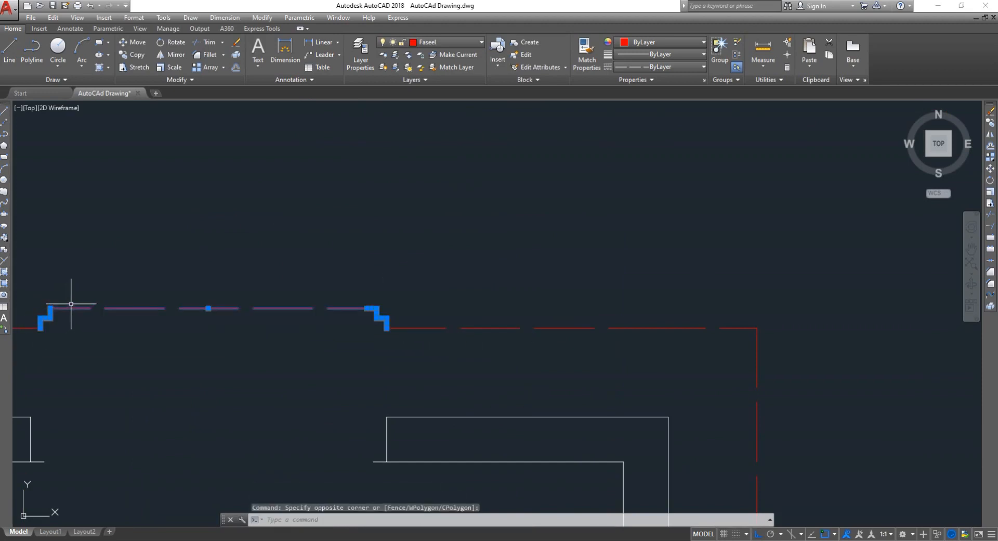
text(mo)
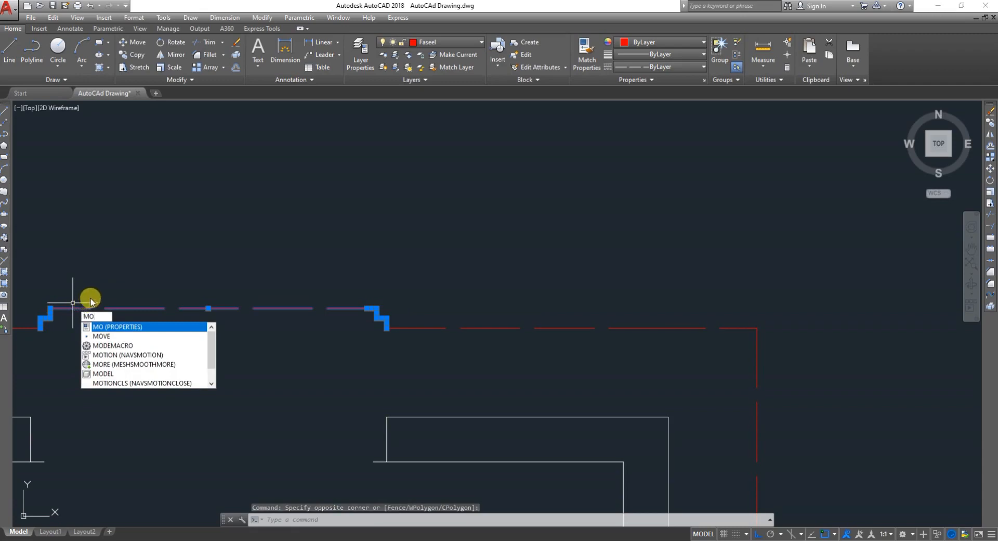
key(Escape)
- Copy the upper right notched outline by its left end onto the right side of the gap in the lower outline line
click(419, 287)
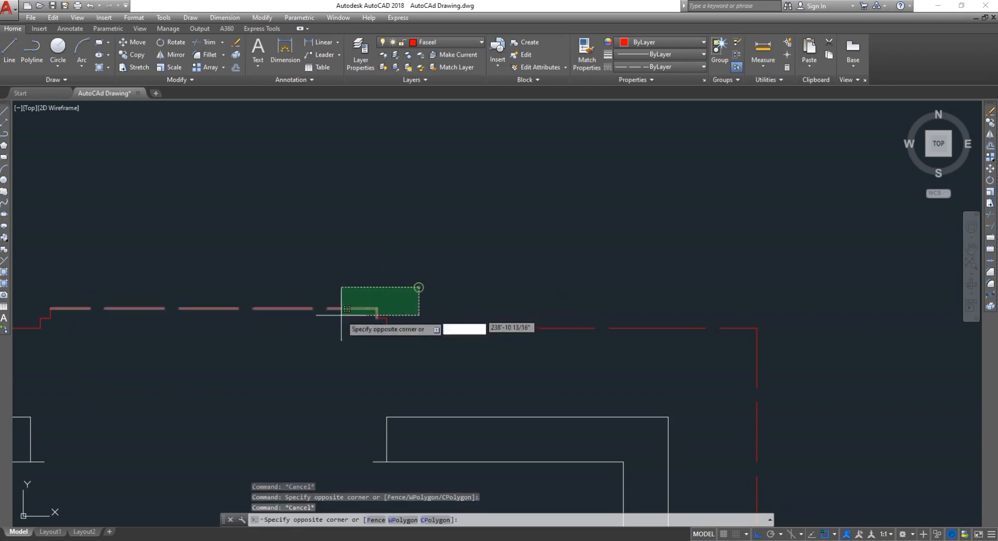
click(32, 322)
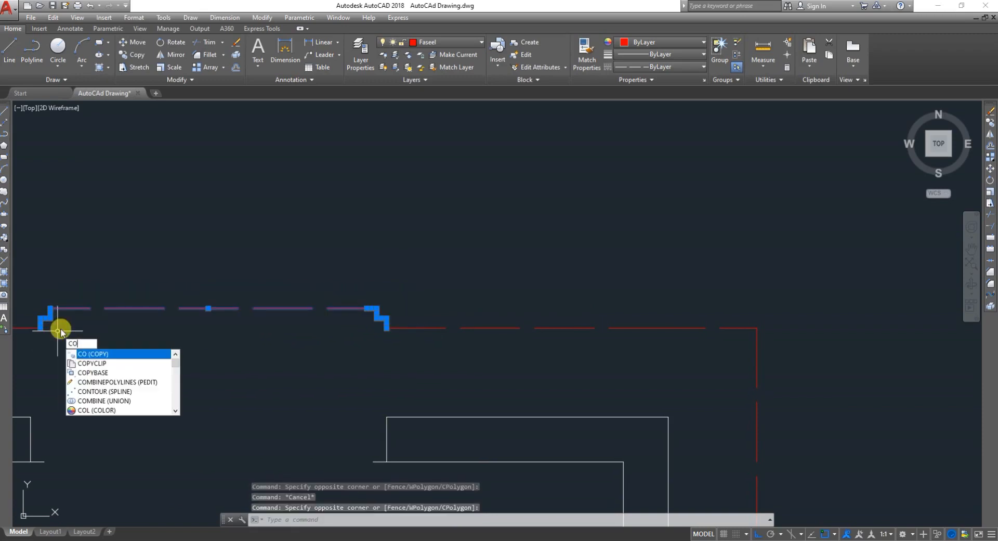
key(Return)
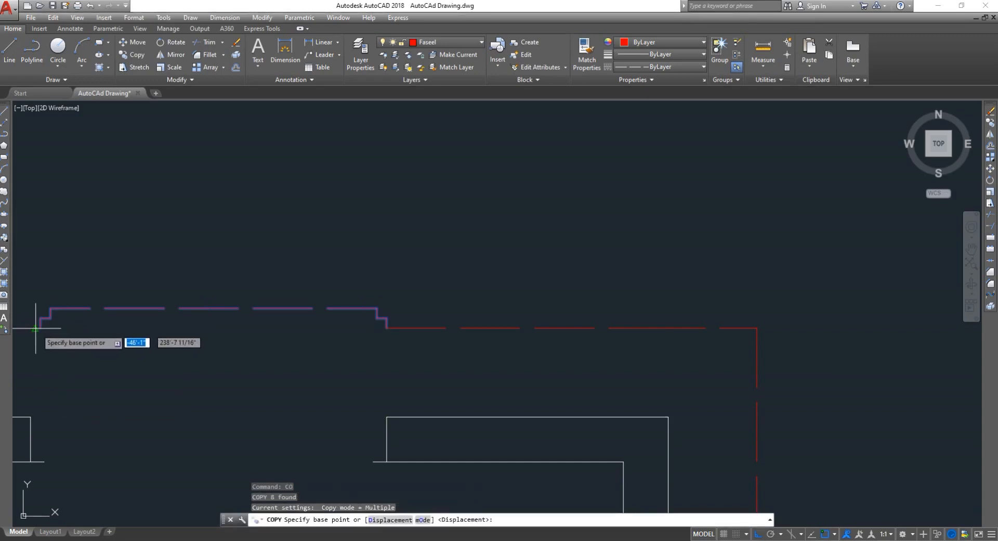
click(40, 328)
scroll(149, 362, down, 8)
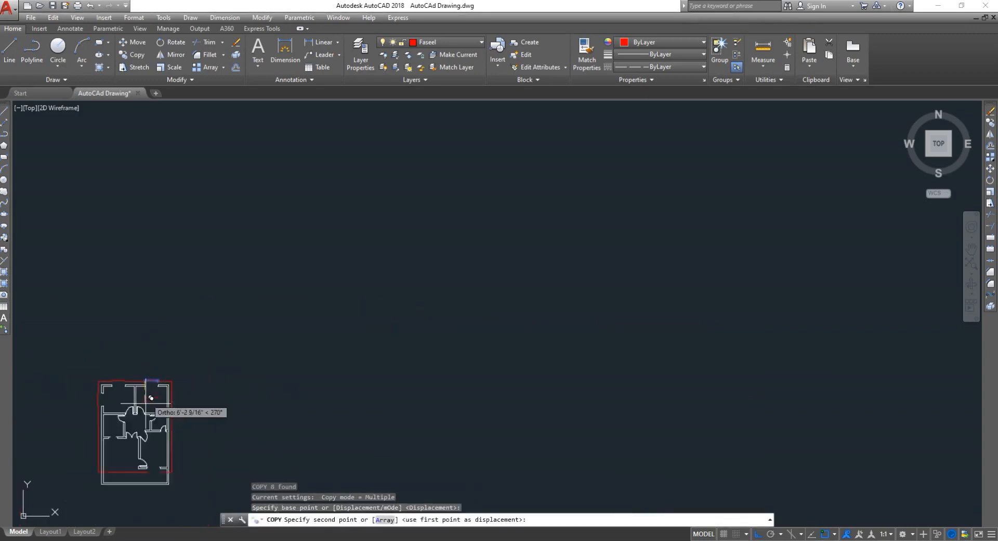
scroll(130, 476, up, 4)
scroll(263, 305, up, 3)
scroll(274, 346, down, 3)
scroll(245, 412, up, 3)
scroll(230, 433, up, 2)
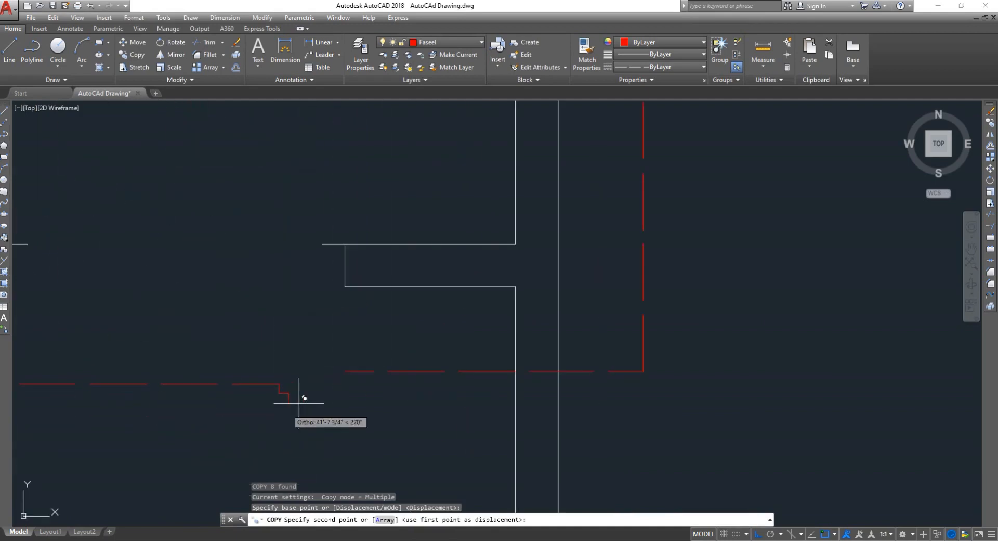
click(345, 371)
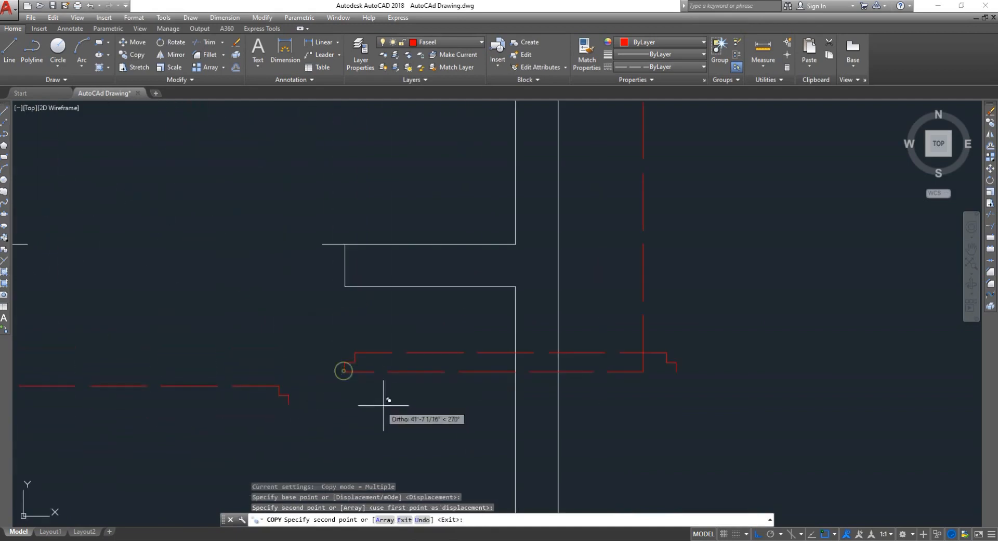
key(Escape)
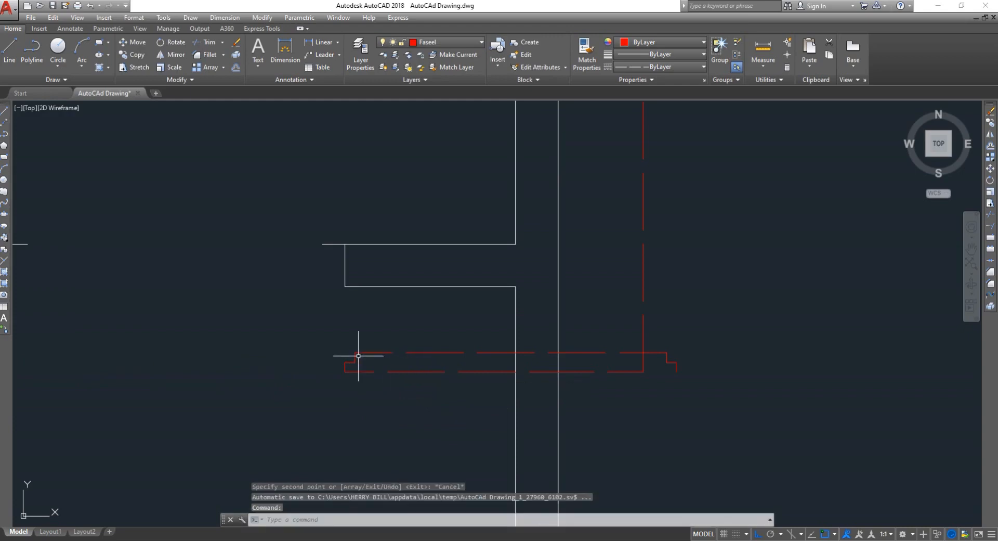
- Select all segments of the copied notched outline above the lower right outline line, including the stepped segments at both ends
click(303, 330)
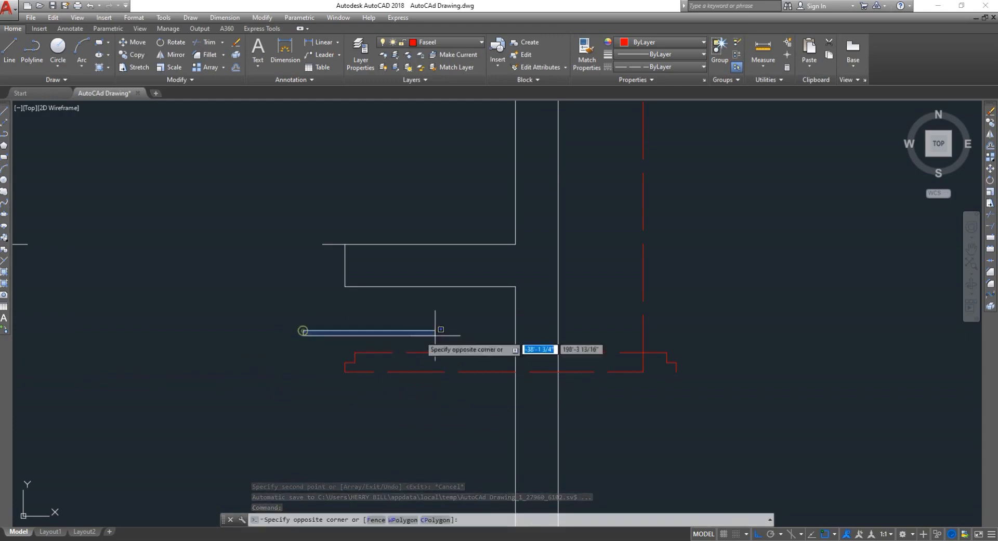
click(605, 356)
click(347, 330)
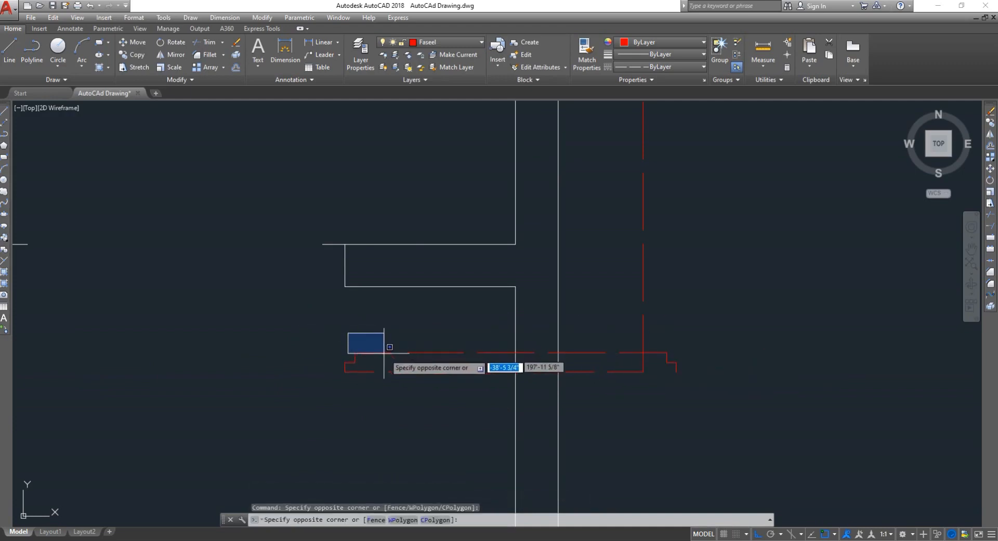
click(385, 357)
click(314, 337)
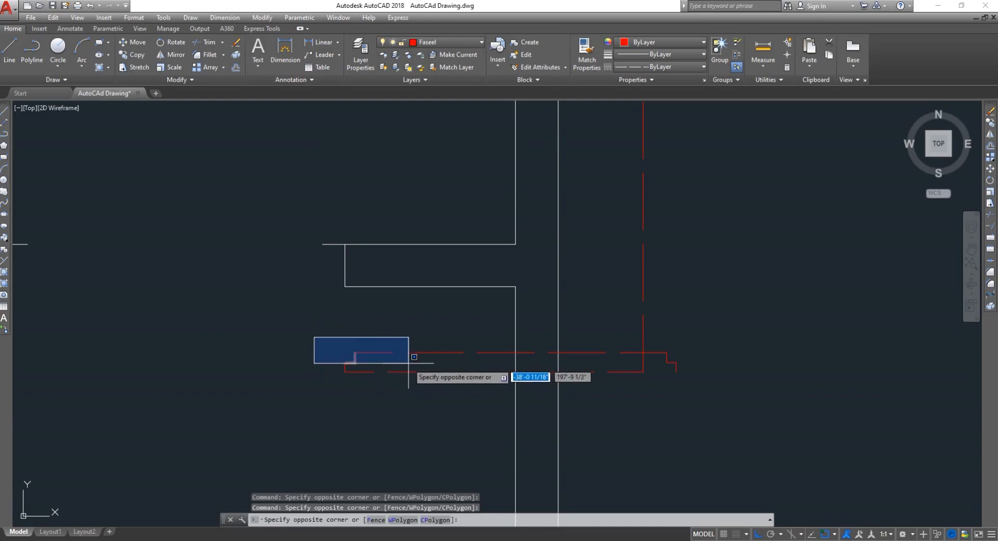
click(419, 364)
scroll(351, 353, up, 4)
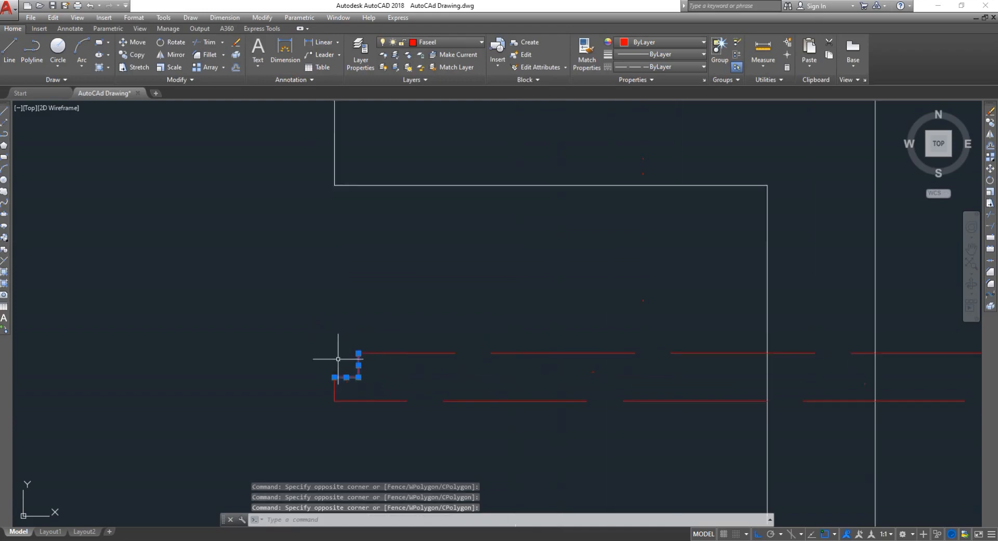
click(335, 390)
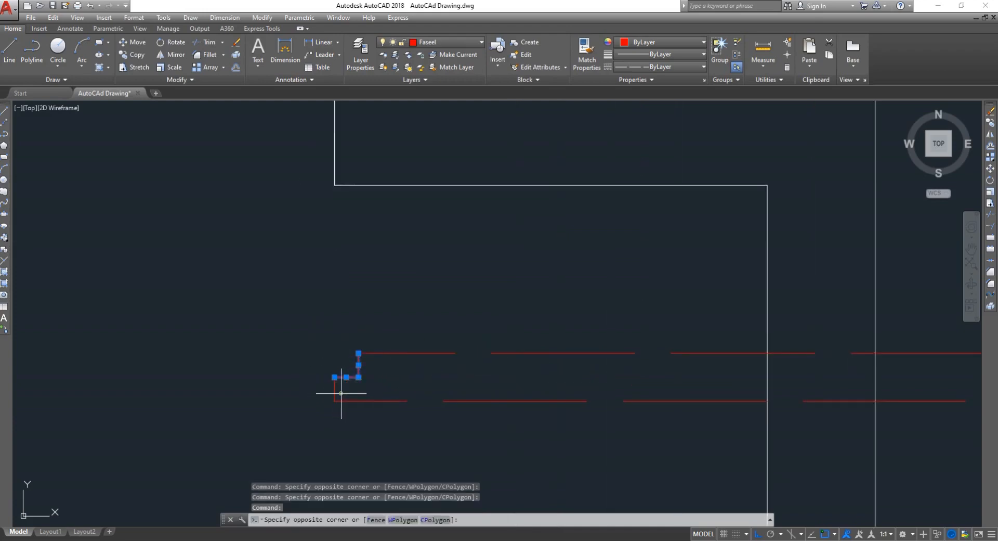
click(537, 353)
scroll(523, 323, down, 7)
scroll(619, 346, up, 10)
click(592, 313)
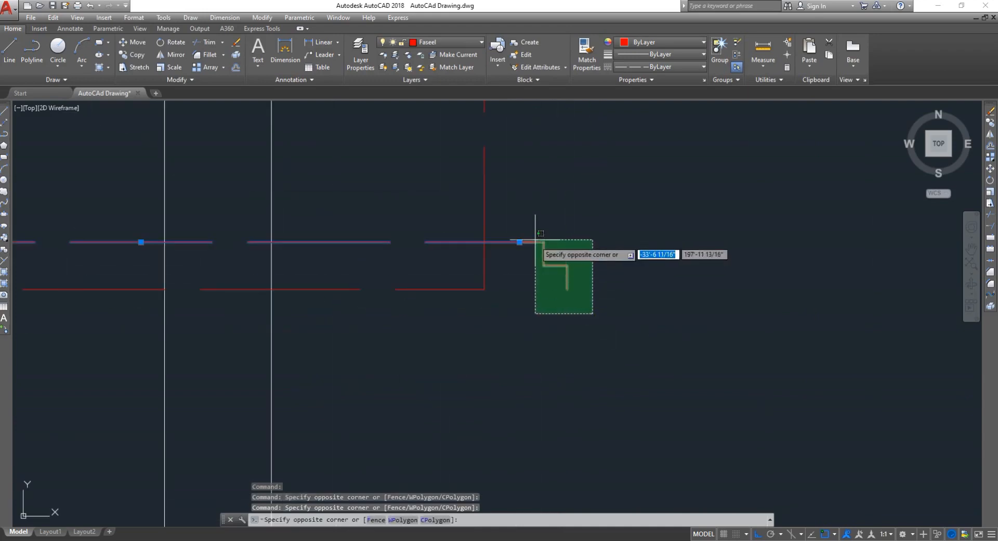
click(531, 231)
scroll(489, 306, down, 6)
scroll(322, 307, up, 4)
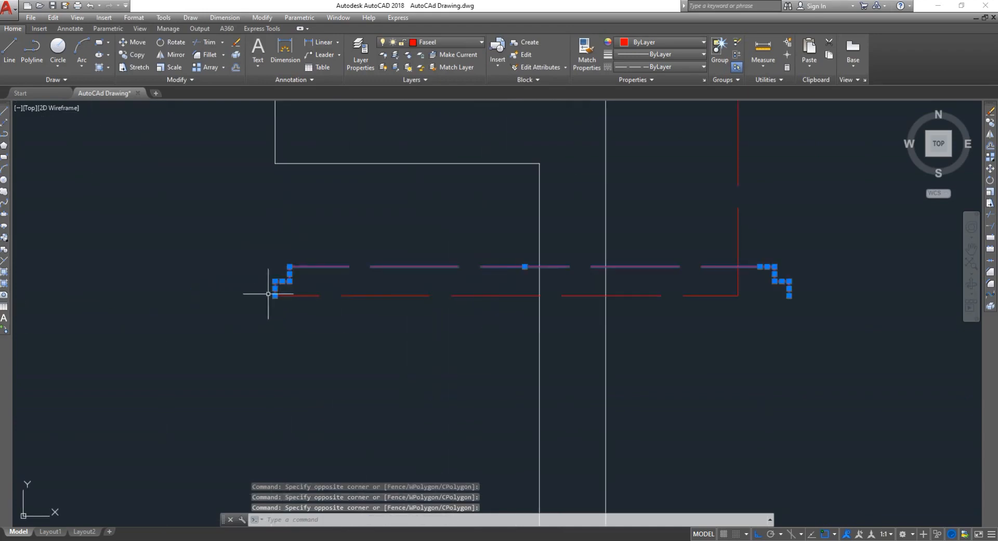
- Rotate the selected notched outline 180° about its left end so it bridges the gap at the lower wall's opening
text(o)
key(Return)
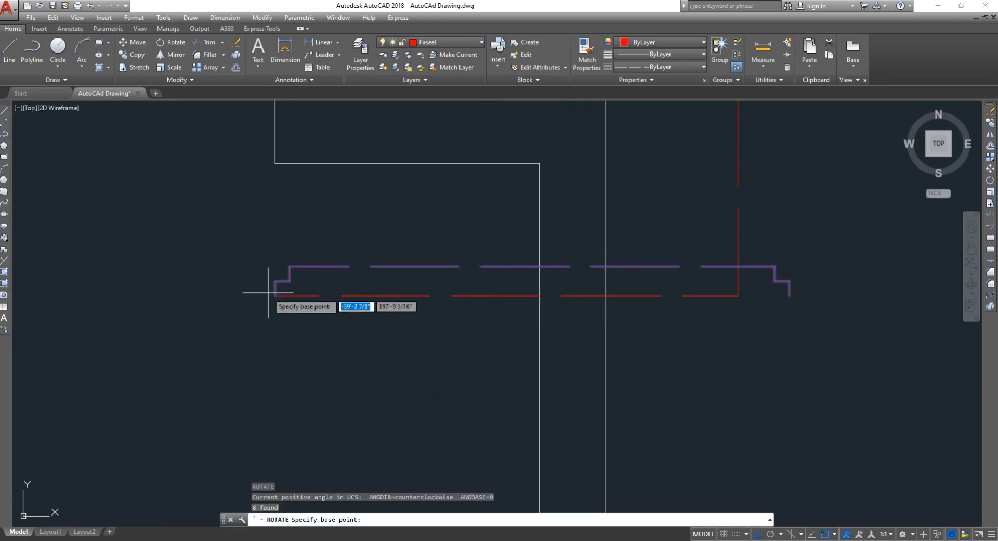
click(275, 295)
scroll(264, 287, down, 3)
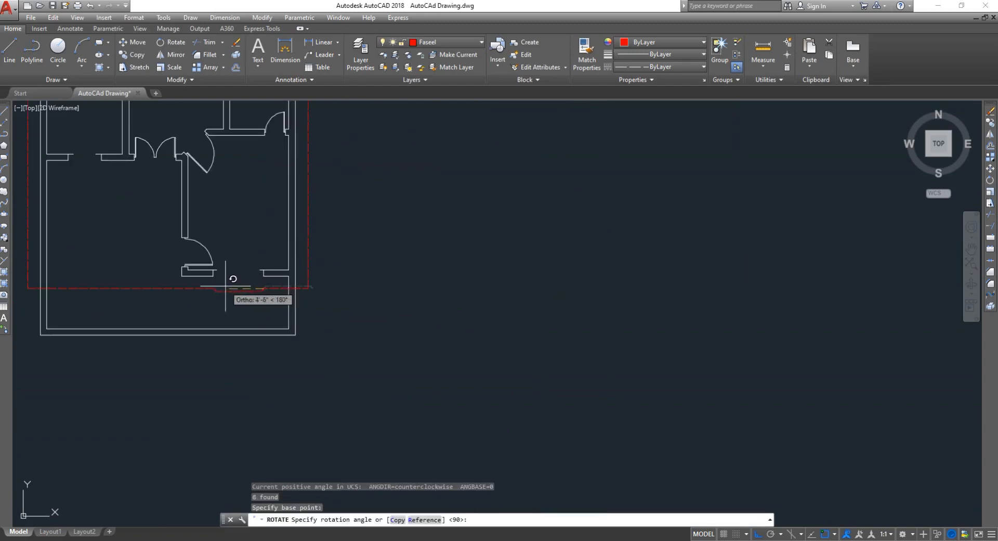
click(223, 285)
scroll(353, 311, down, 4)
scroll(312, 245, up, 4)
key(Escape)
scroll(305, 261, down, 3)
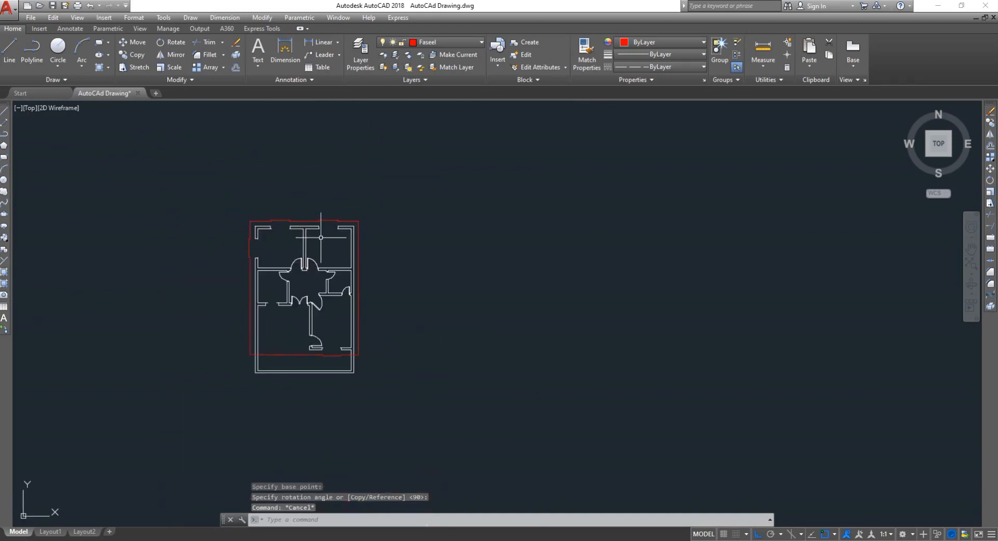
scroll(331, 250, up, 3)
scroll(421, 267, down, 5)
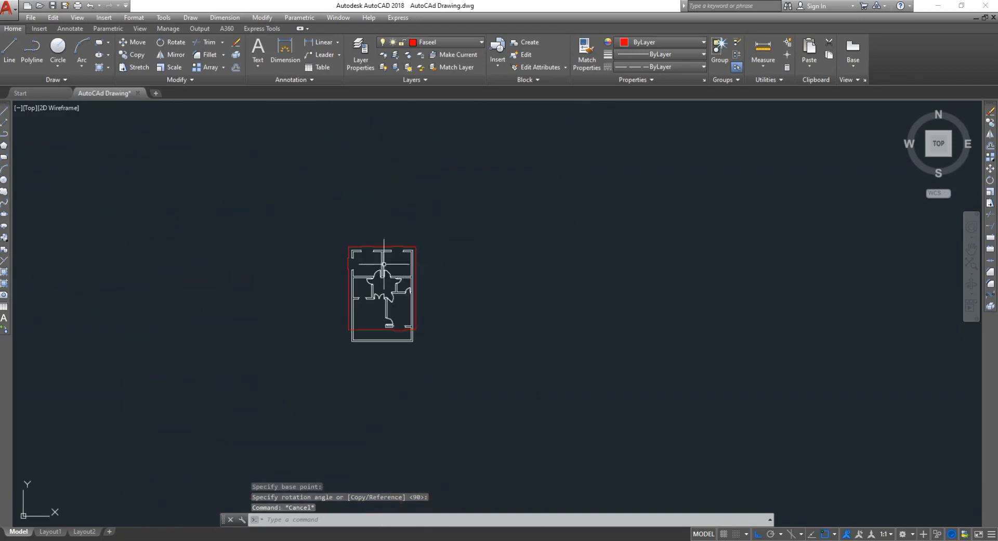
scroll(382, 257, up, 5)
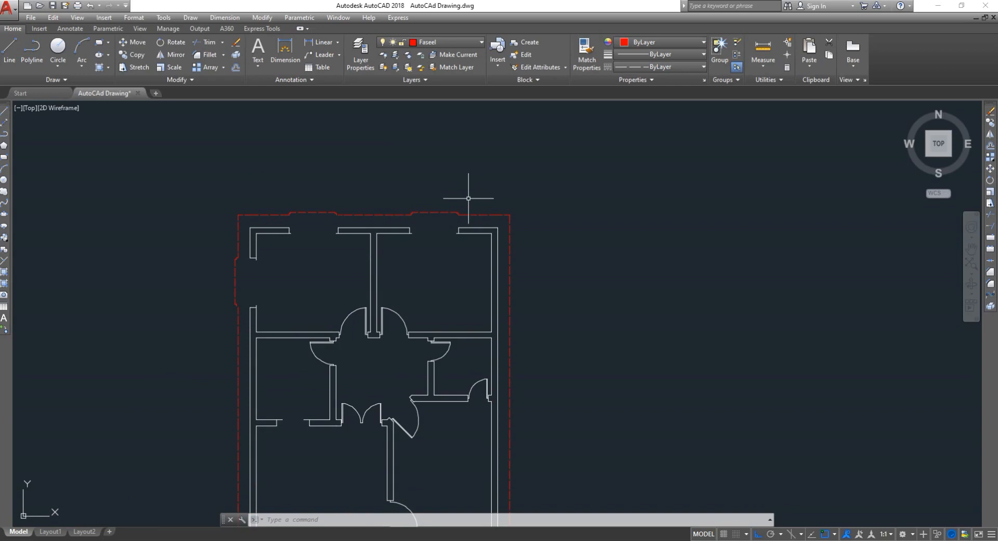
scroll(437, 283, down, 2)
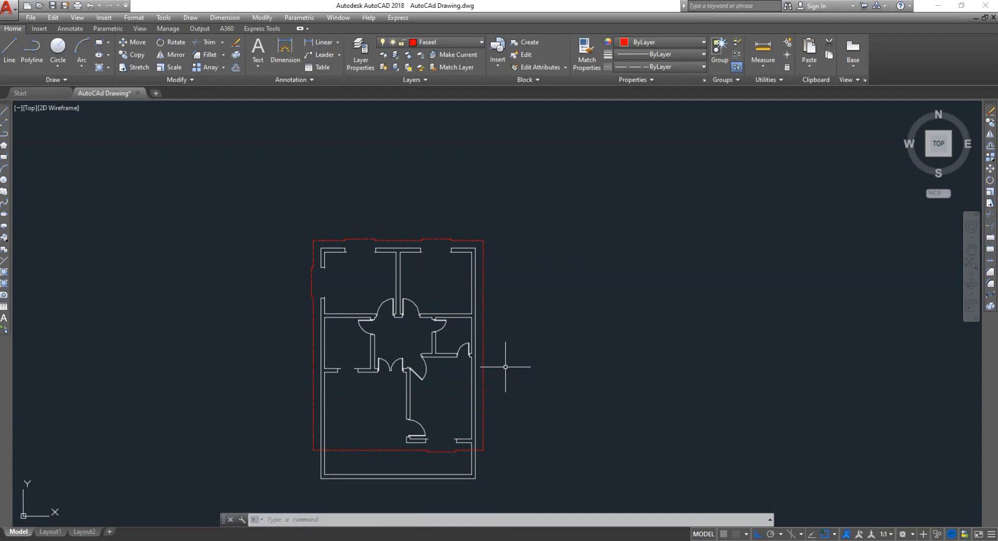
click(474, 519)
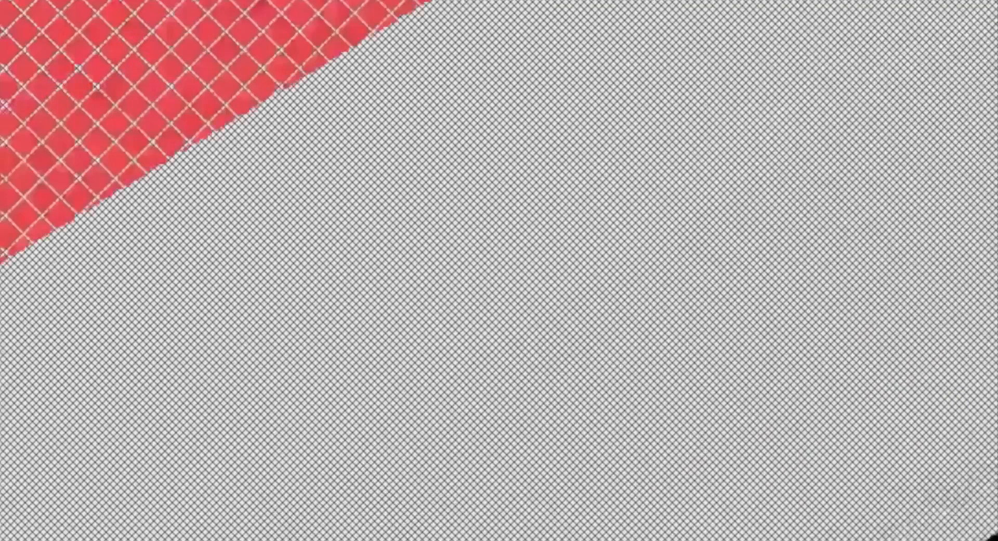